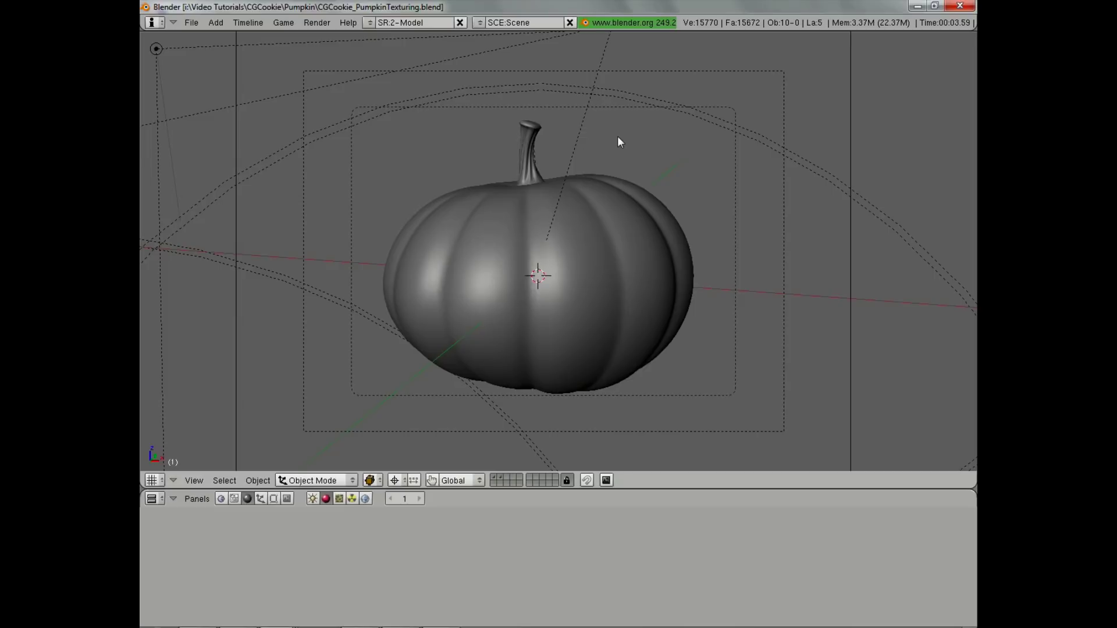
# - Add a new material to the pumpkin body and name it "Pumpkin"
pyautogui.rightClick(627, 223)
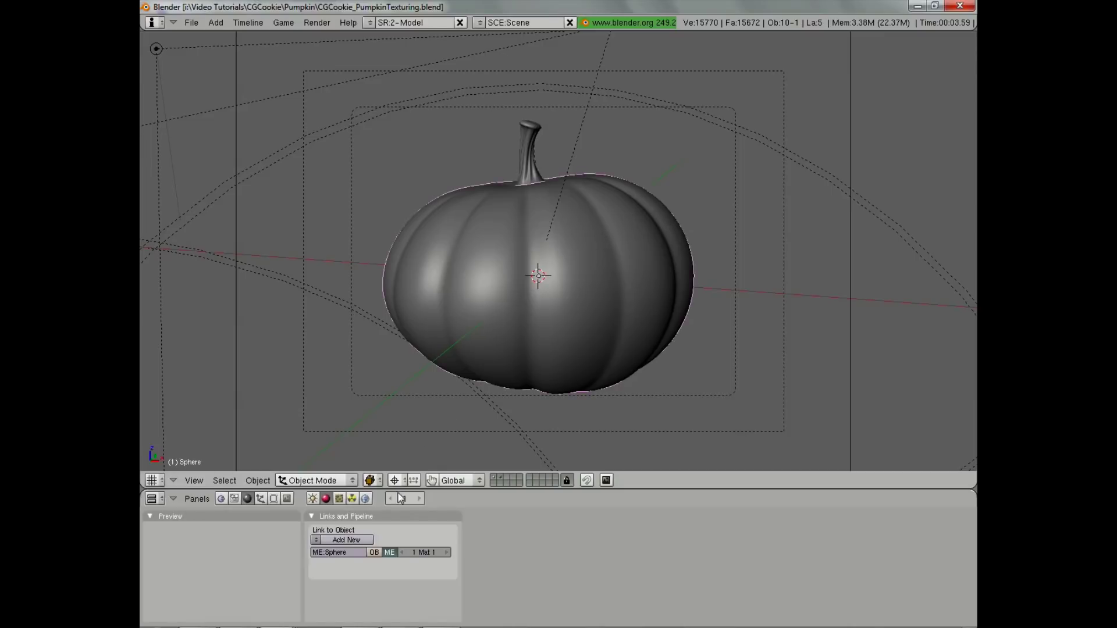
pyautogui.click(350, 540)
pyautogui.click(367, 541)
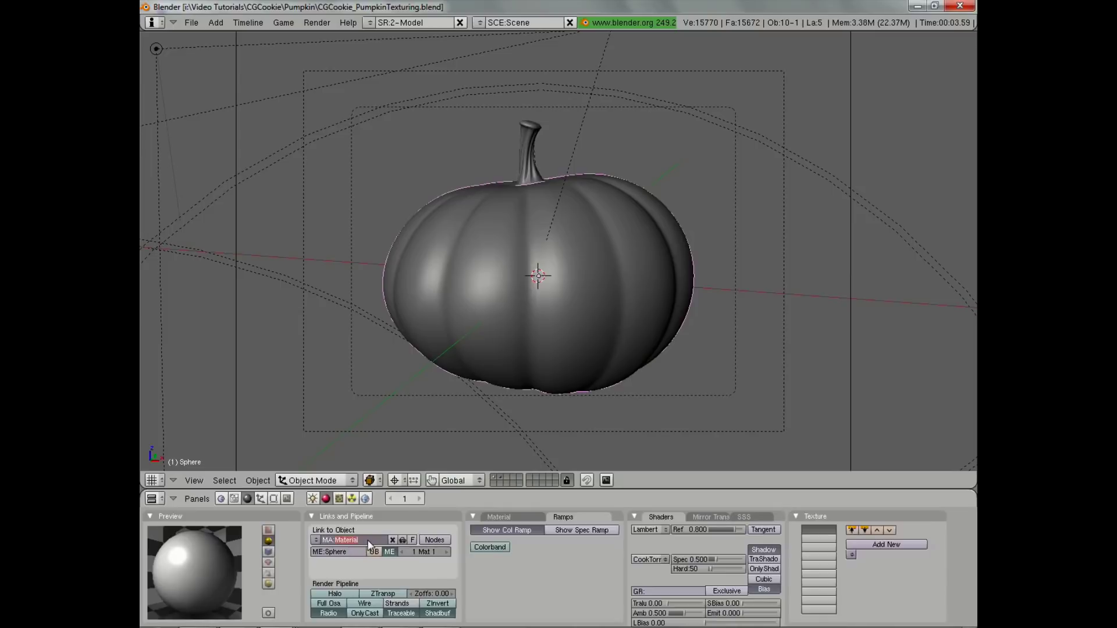
pyautogui.write('Pumpkin')
pyautogui.press('Return')
# - Set the pumpkin material's base colour to orange, R 0.852, G 0.567, B 0.240
pyautogui.click(512, 517)
pyautogui.click(501, 582)
pyautogui.click(484, 568)
pyautogui.moveTo(484, 567); pyautogui.dragTo(475, 568)
pyautogui.click(544, 495)
pyautogui.moveTo(545, 494)
pyautogui.mouseDown()
pyautogui.moveTo(550, 479)
pyautogui.moveTo(547, 492)
pyautogui.mouseUp()
pyautogui.click(479, 570)
pyautogui.moveTo(479, 571); pyautogui.dragTo(480, 571)
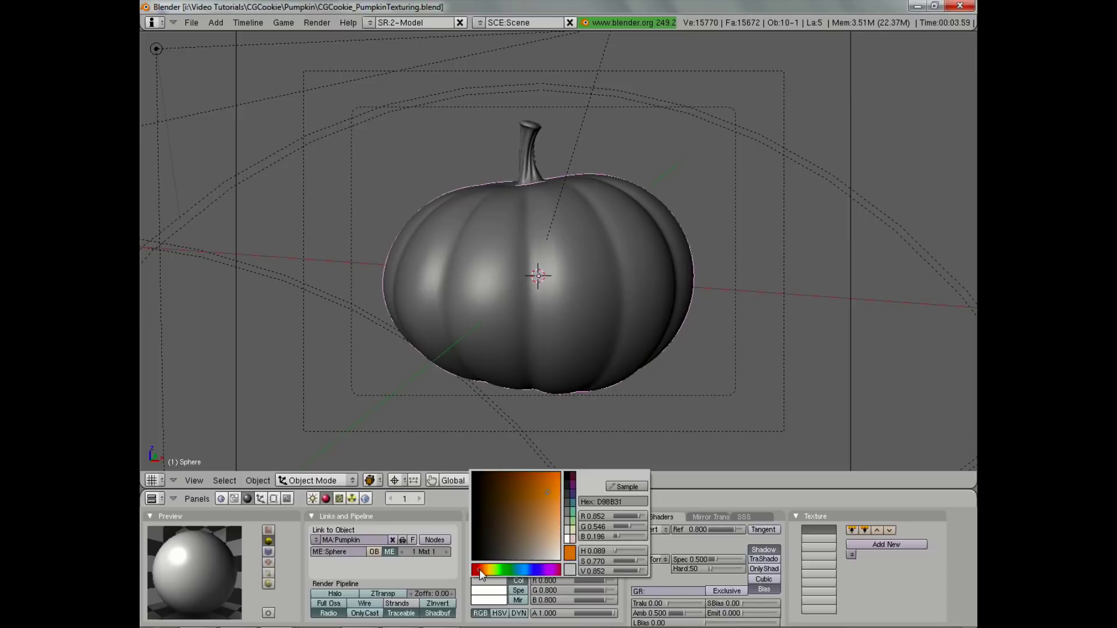
pyautogui.moveTo(549, 493)
pyautogui.mouseDown()
pyautogui.moveTo(547, 483)
pyautogui.moveTo(546, 495)
pyautogui.mouseUp()
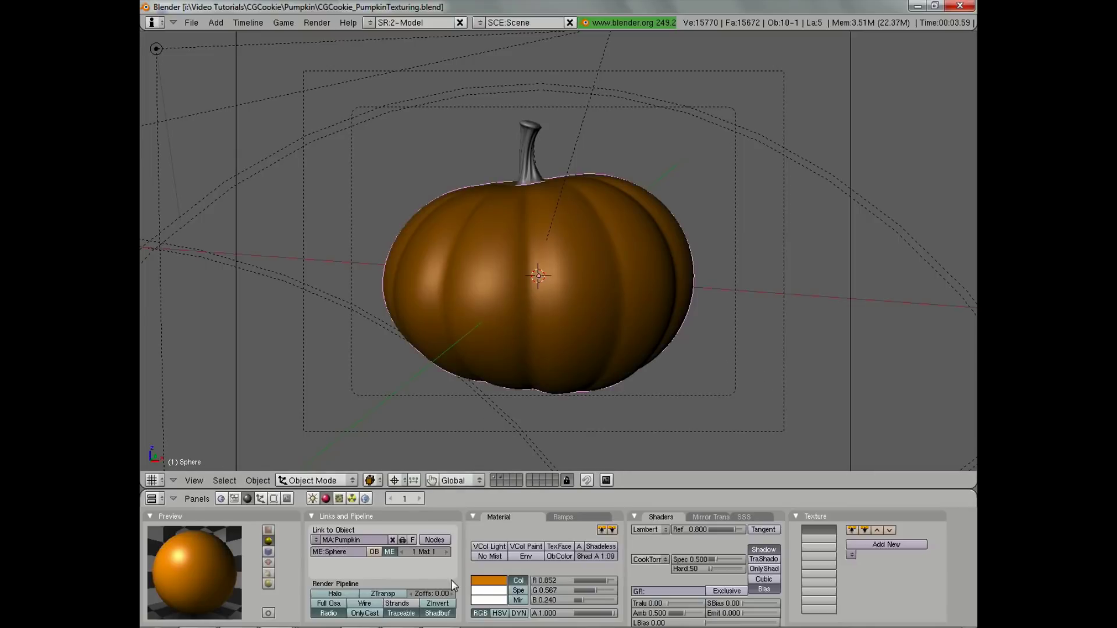
# - Set the pumpkin material's specularity to 0.218 and hardness to 30, and shift its base colour to a redder orange, R 0.903, G 0.460, B 0.161
pyautogui.click(485, 582)
pyautogui.moveTo(724, 559)
pyautogui.mouseDown()
pyautogui.moveTo(726, 574)
pyautogui.moveTo(719, 557)
pyautogui.mouseUp()
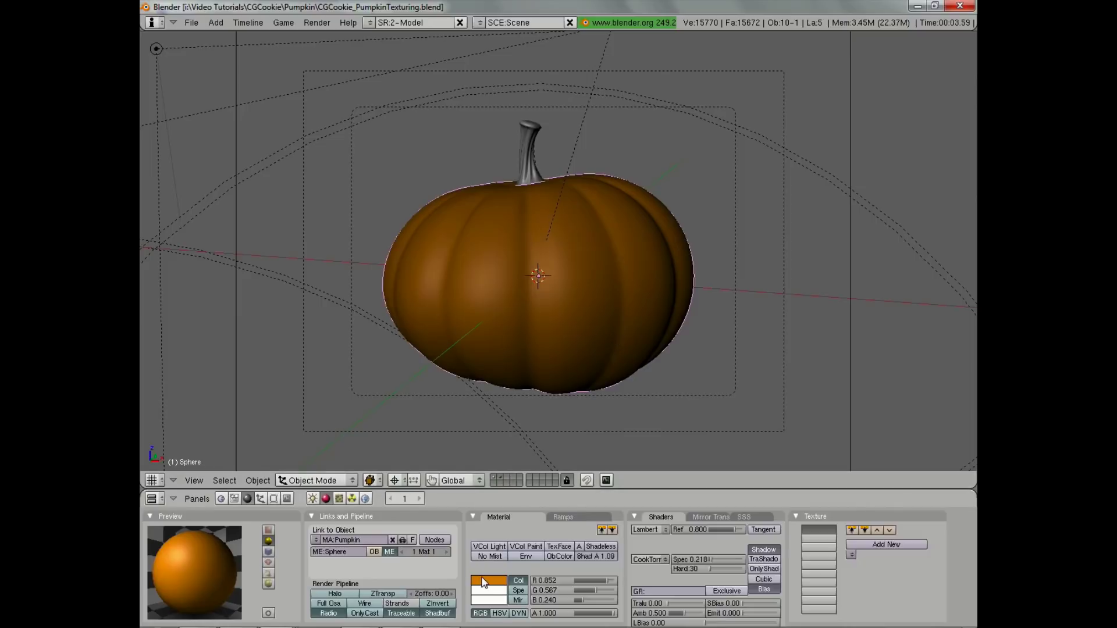
pyautogui.click(483, 580)
pyautogui.click(478, 571)
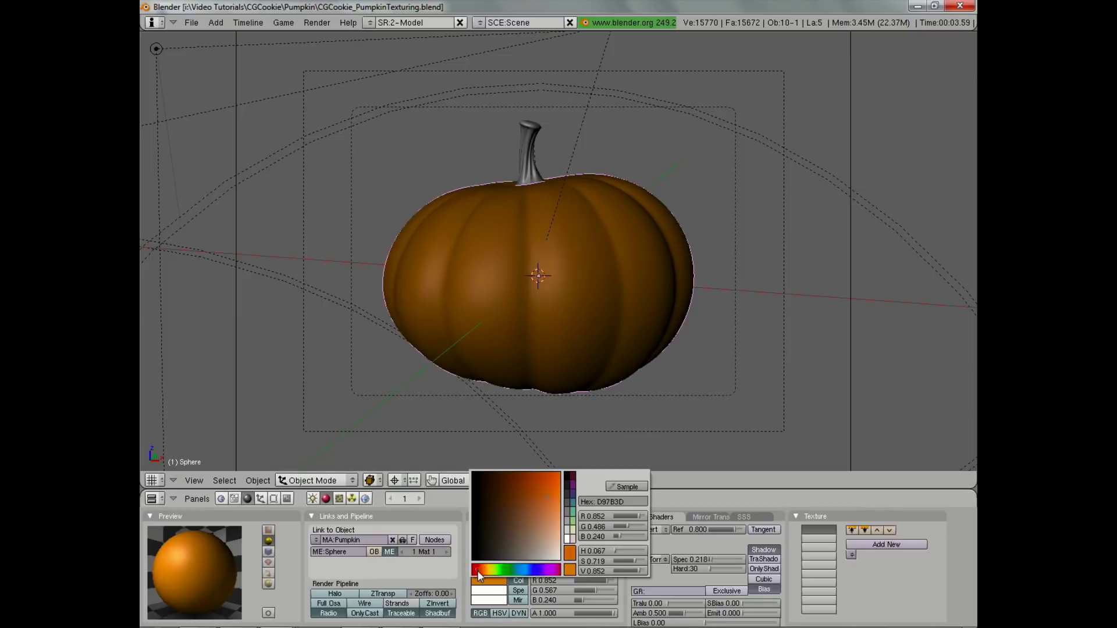
pyautogui.moveTo(545, 490); pyautogui.dragTo(550, 486)
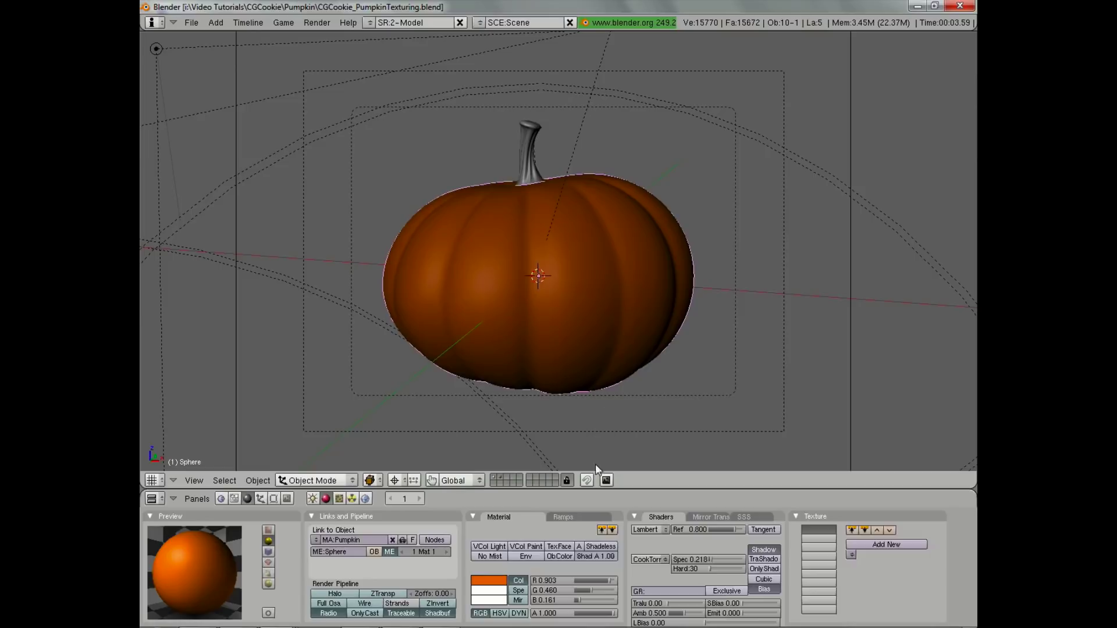
# - Enable the material's colour ramp with Energy as input and set the first stop's alpha to 1.000
pyautogui.click(578, 515)
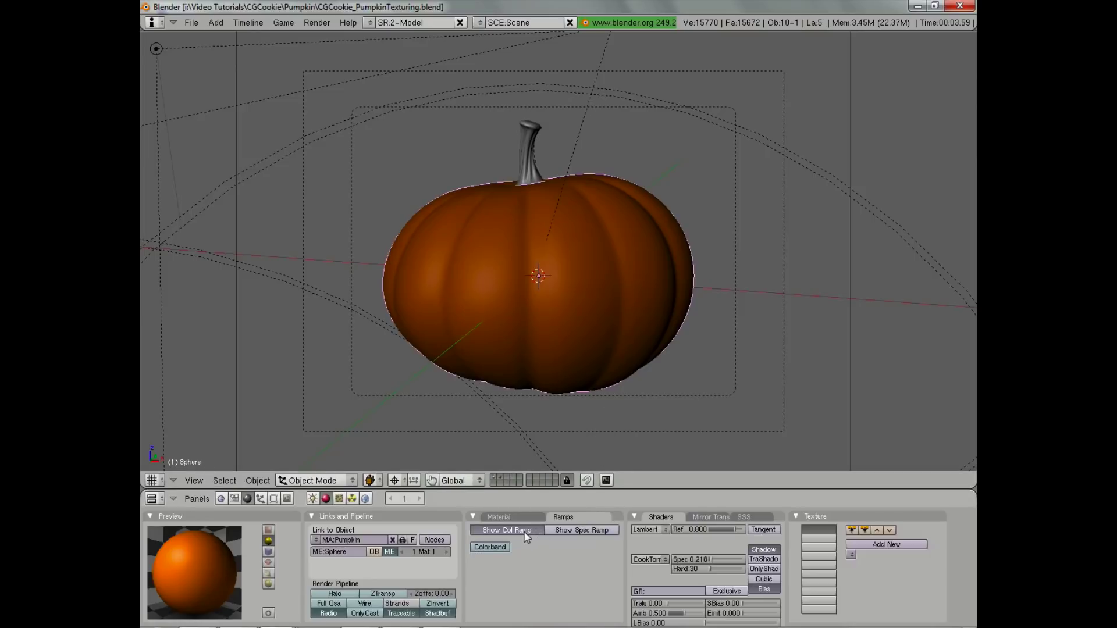
pyautogui.click(492, 549)
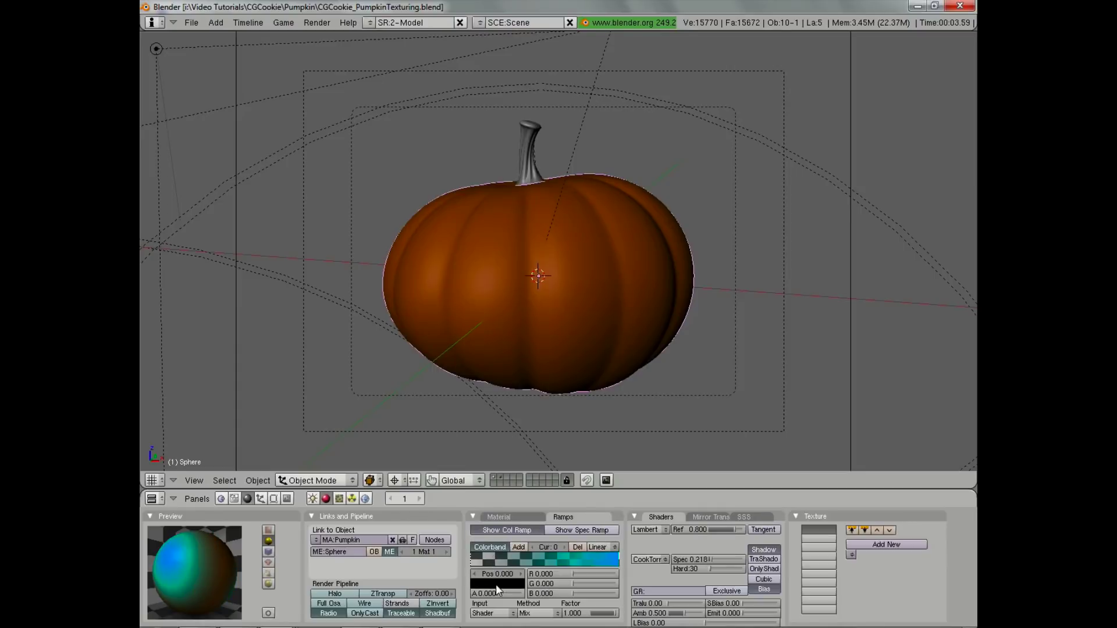
pyautogui.moveTo(498, 593); pyautogui.dragTo(557, 587)
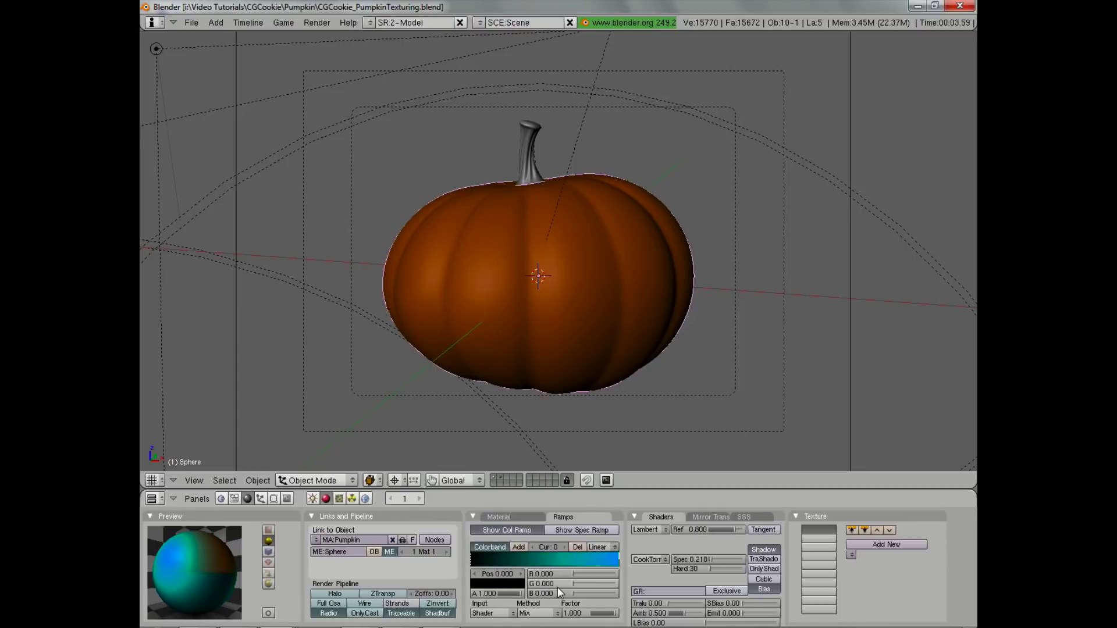
pyautogui.click(493, 612)
pyautogui.click(496, 595)
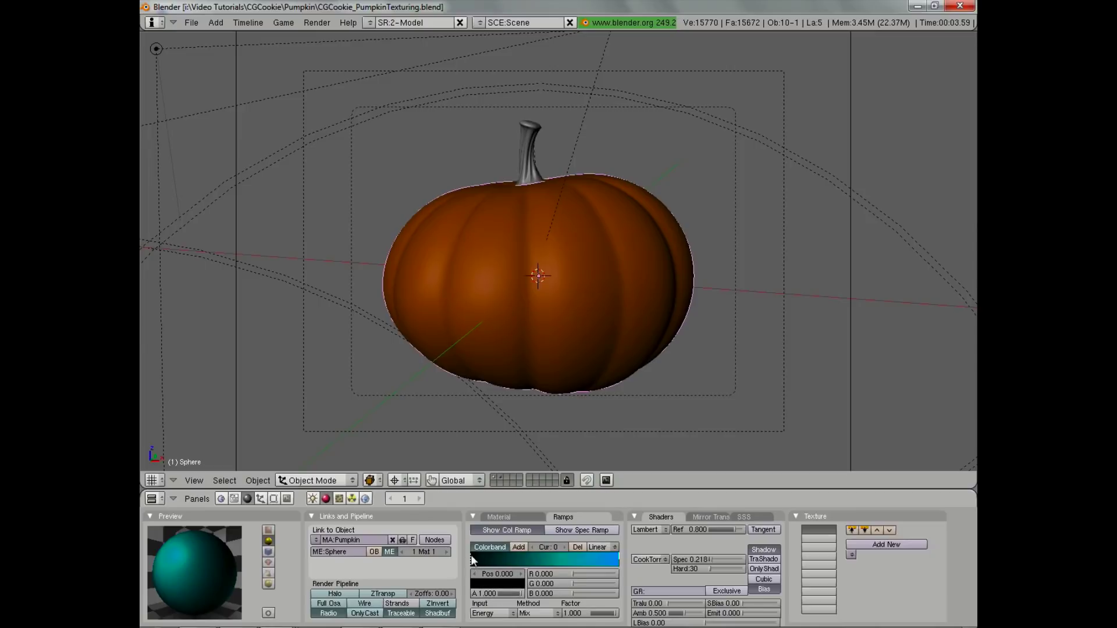
# - Set the first ramp stop's colour to light orange, R 1.000, G 0.839, B 0.575
pyautogui.click(494, 590)
pyautogui.moveTo(498, 576); pyautogui.dragTo(477, 576)
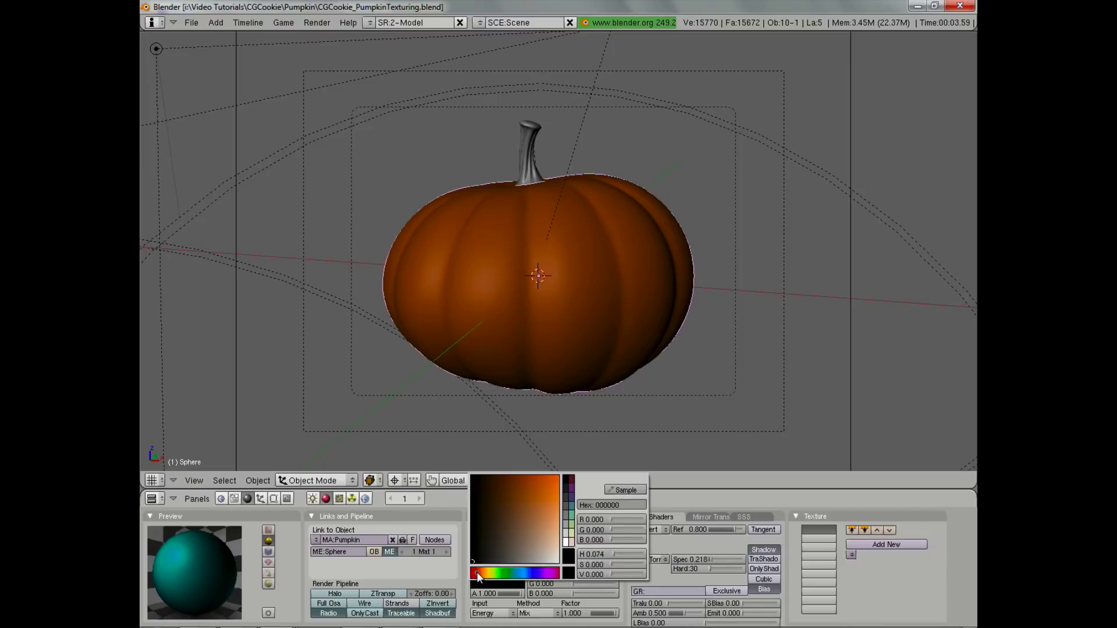
pyautogui.click(557, 522)
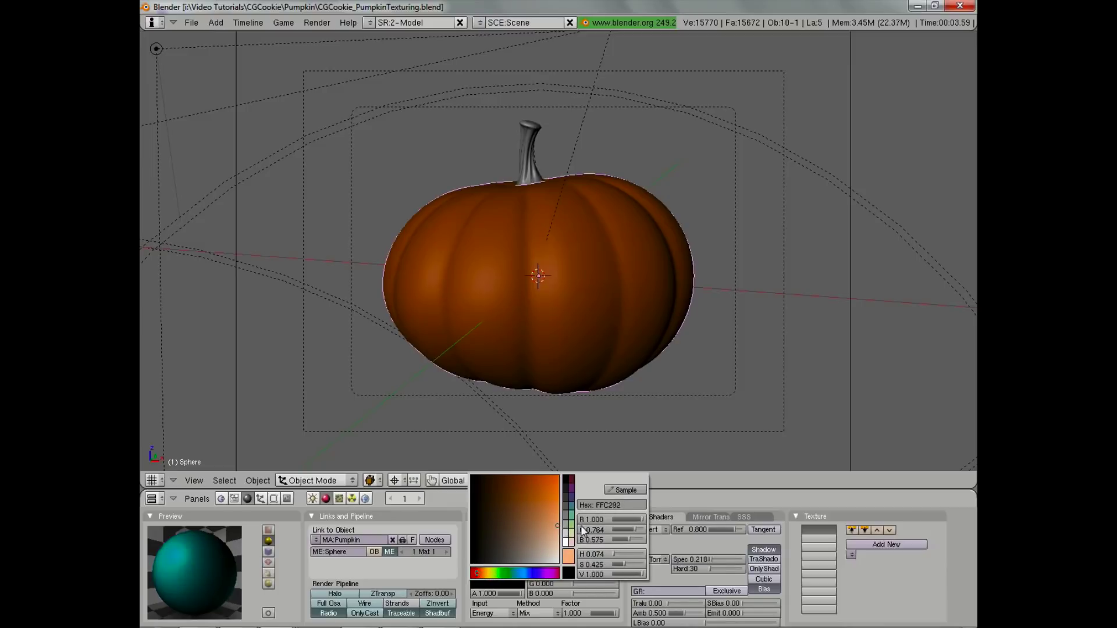
pyautogui.click(478, 573)
pyautogui.click(480, 574)
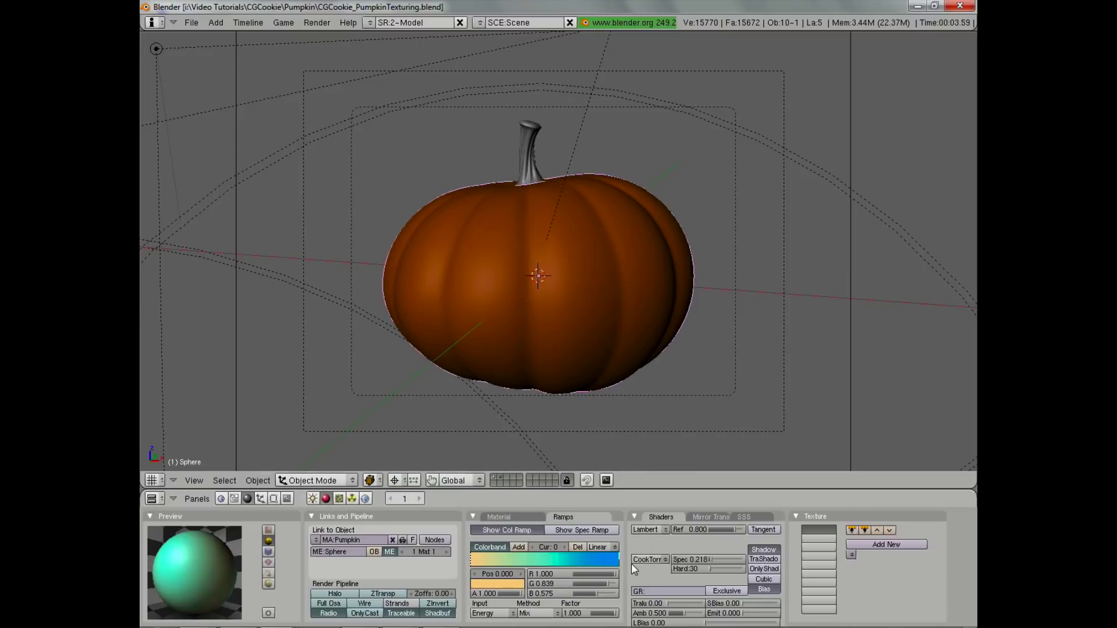
# - Set the last ramp stop's colour to dark orange, R 0.683, G 0.353, B 0.087, and render the pumpkin
pyautogui.click(619, 563)
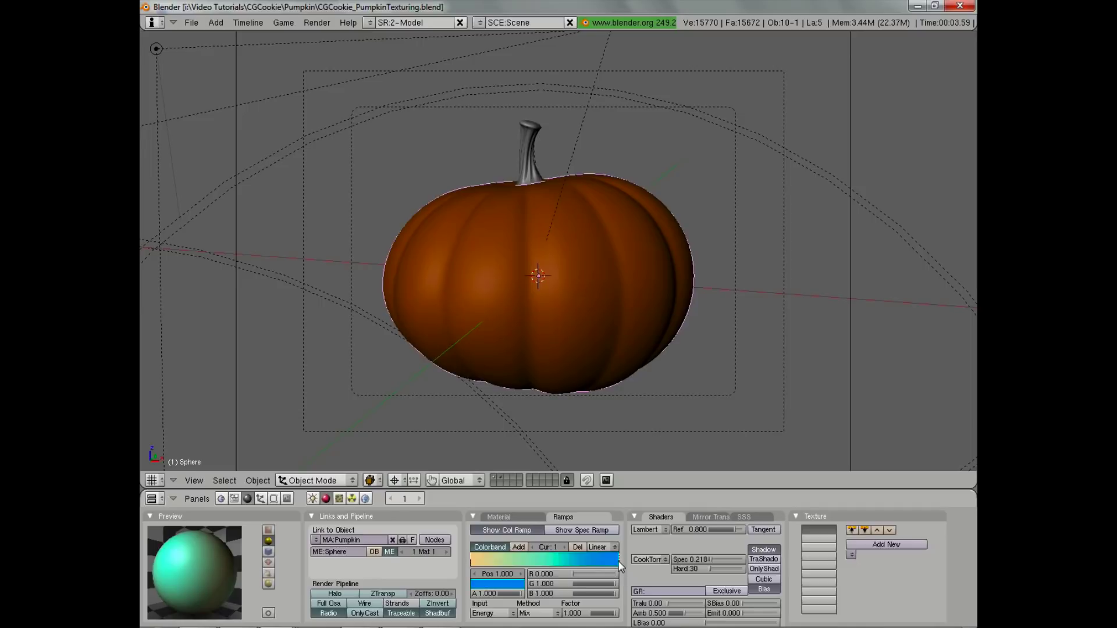
pyautogui.click(504, 581)
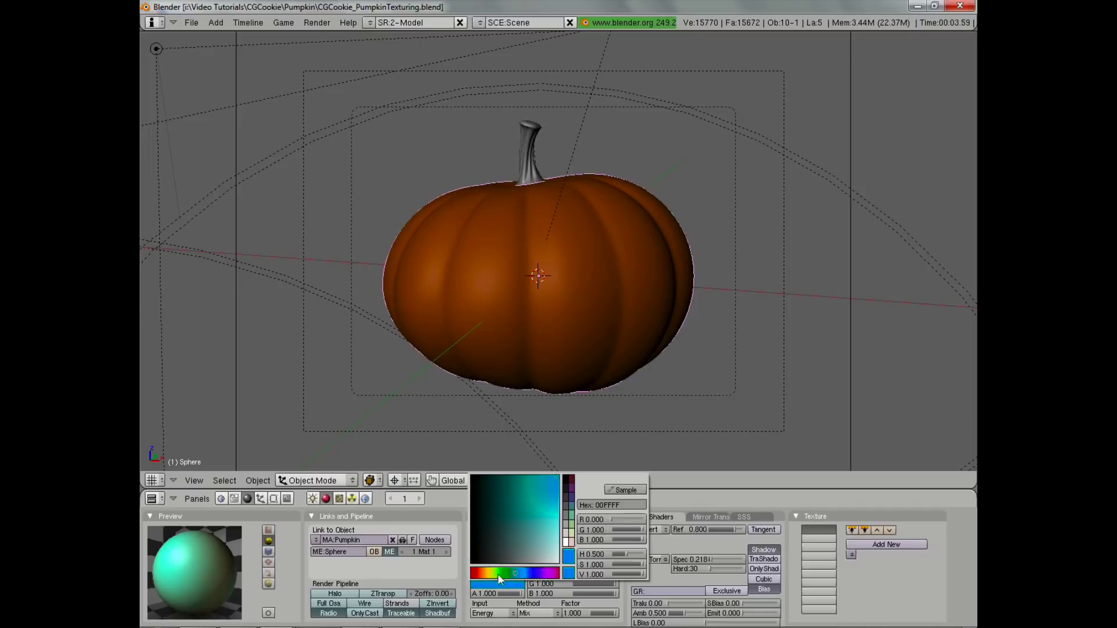
pyautogui.moveTo(498, 574); pyautogui.dragTo(477, 573)
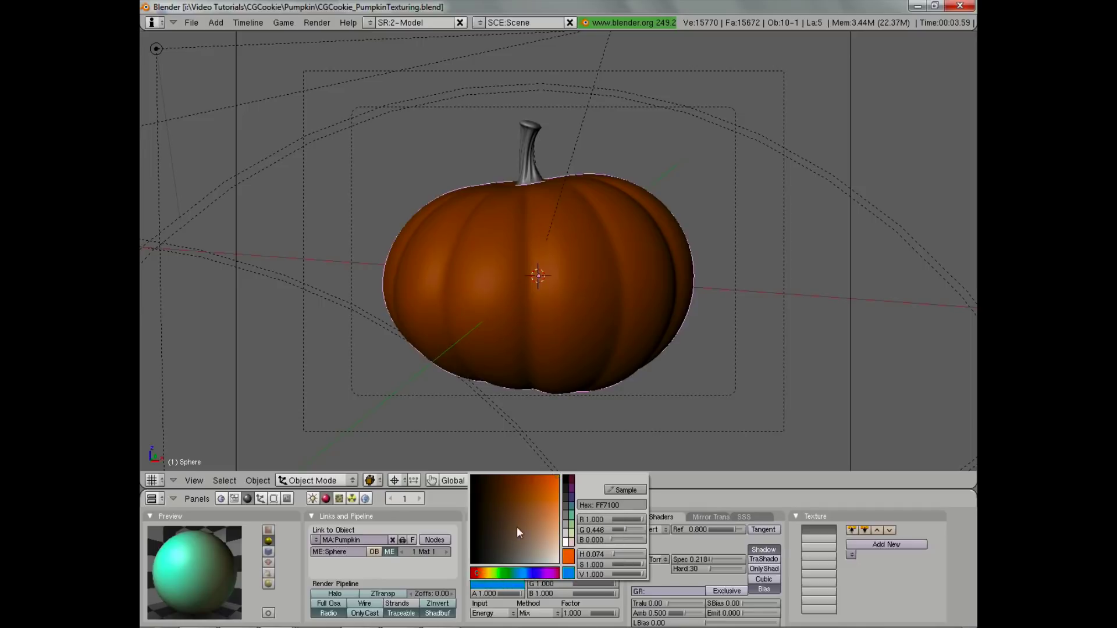
pyautogui.click(524, 498)
pyautogui.moveTo(525, 498); pyautogui.dragTo(532, 485)
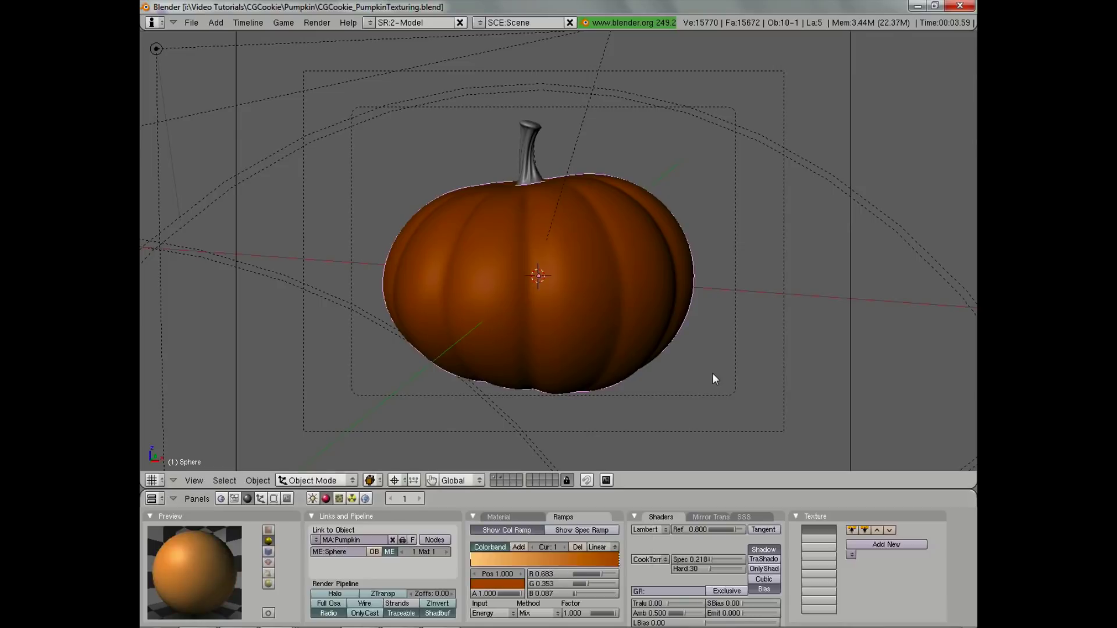
pyautogui.press('F12')
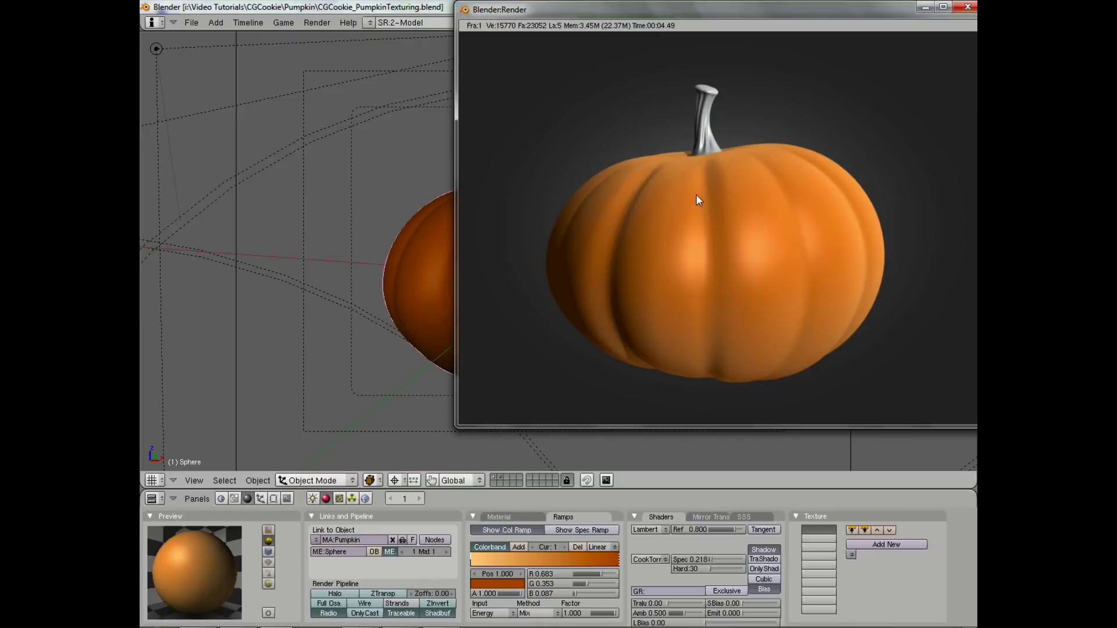
# - Reverse the ramp by moving the light stop to about the middle and the dark stop to position 0.147, and render the pumpkin
pyautogui.click(559, 498)
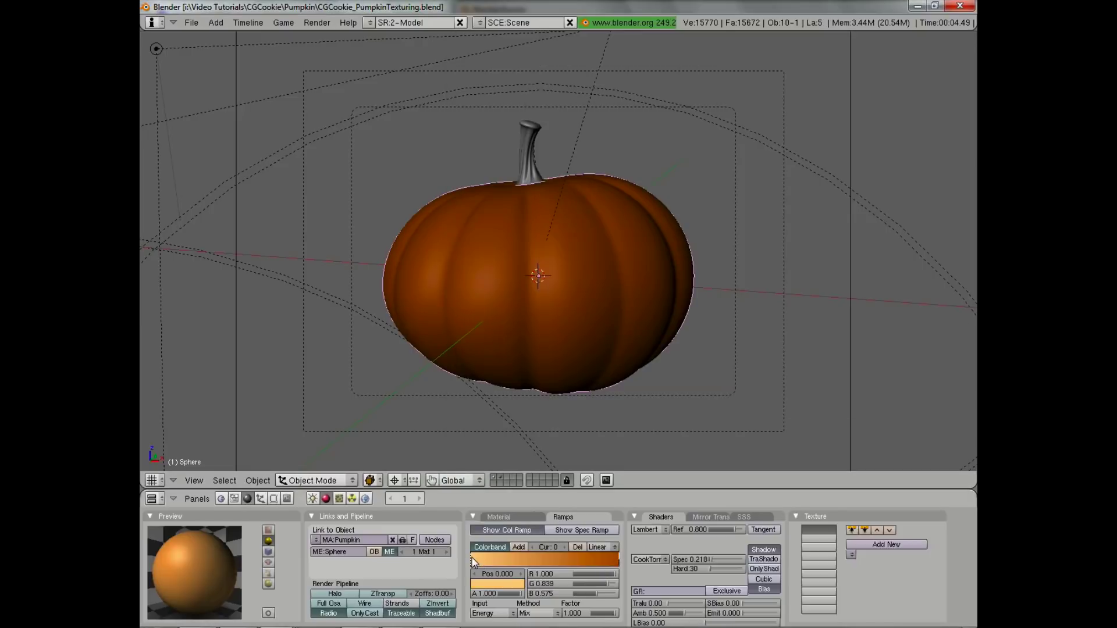
pyautogui.moveTo(471, 557); pyautogui.dragTo(547, 559)
pyautogui.click(615, 557)
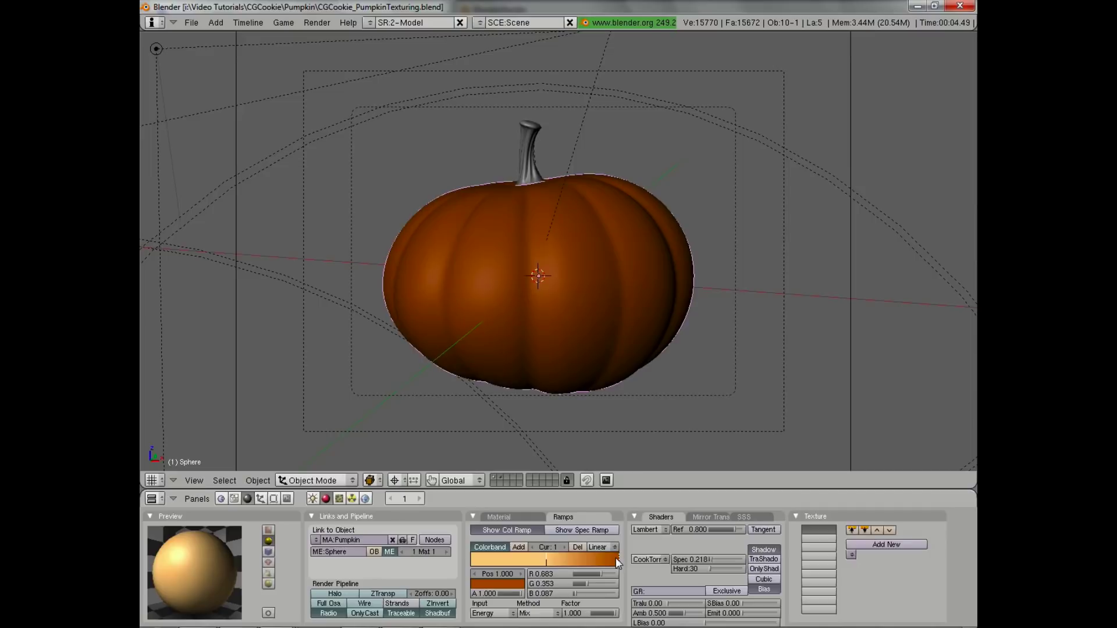
pyautogui.moveTo(615, 557); pyautogui.dragTo(492, 560)
pyautogui.click(549, 557)
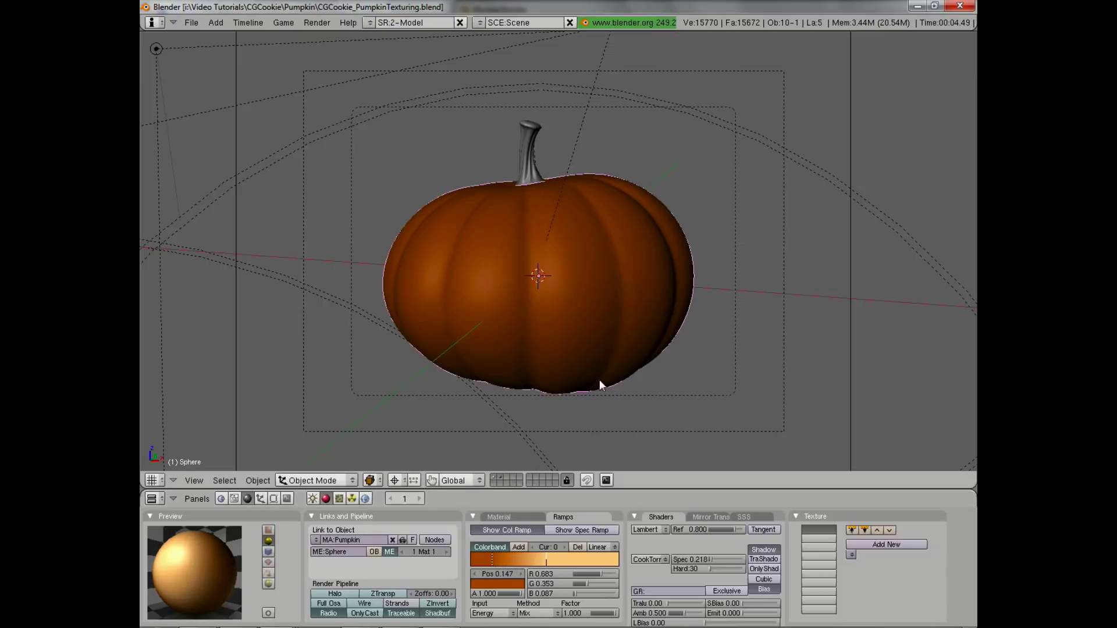
pyautogui.press('F12')
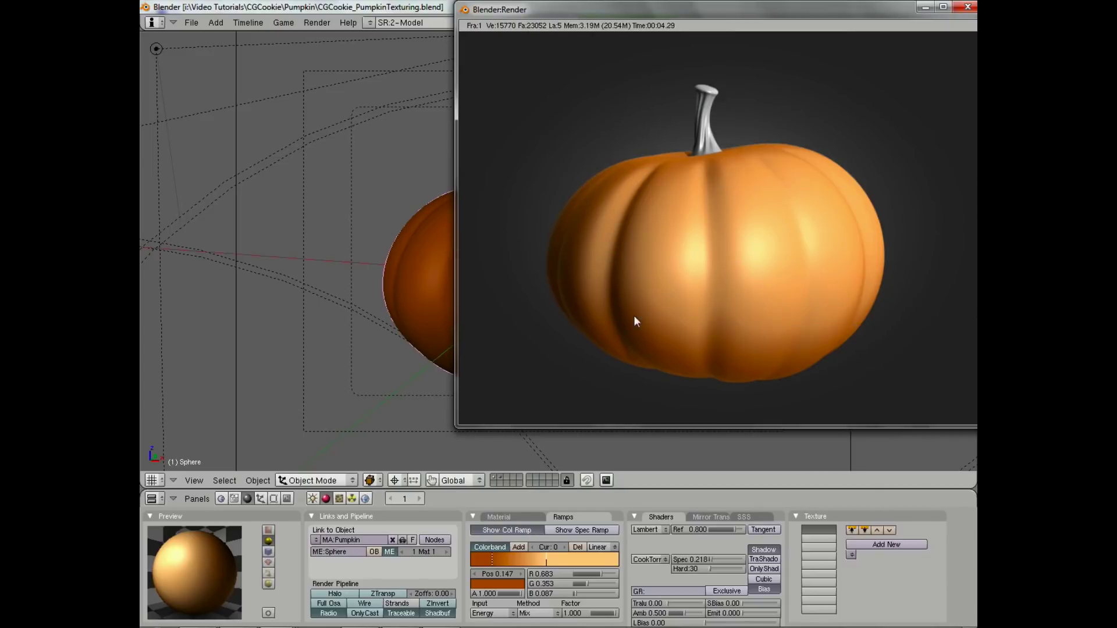
# - Move the light ramp stop to position 0.687, render the pumpkin, and lower that stop's alpha to 0.587
pyautogui.click(546, 562)
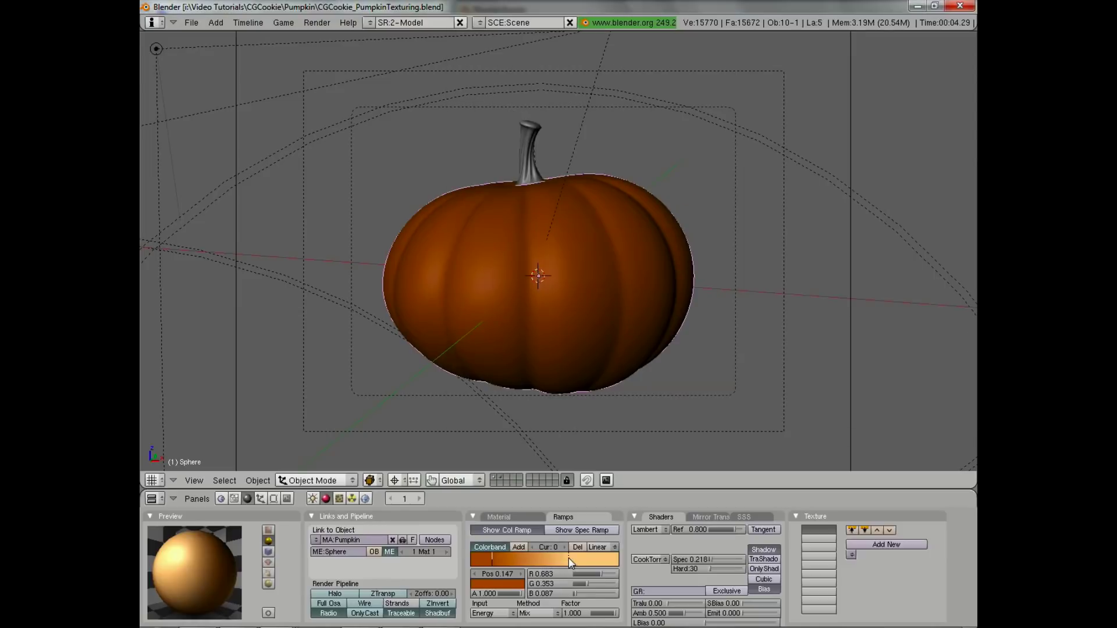
pyautogui.click(569, 559)
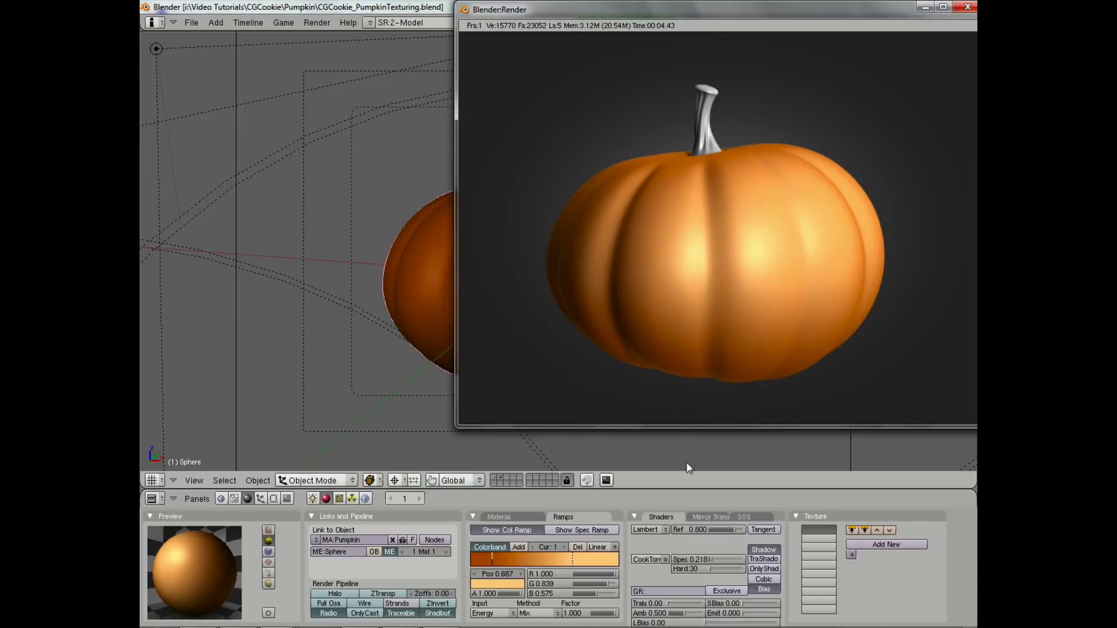
pyautogui.click(574, 557)
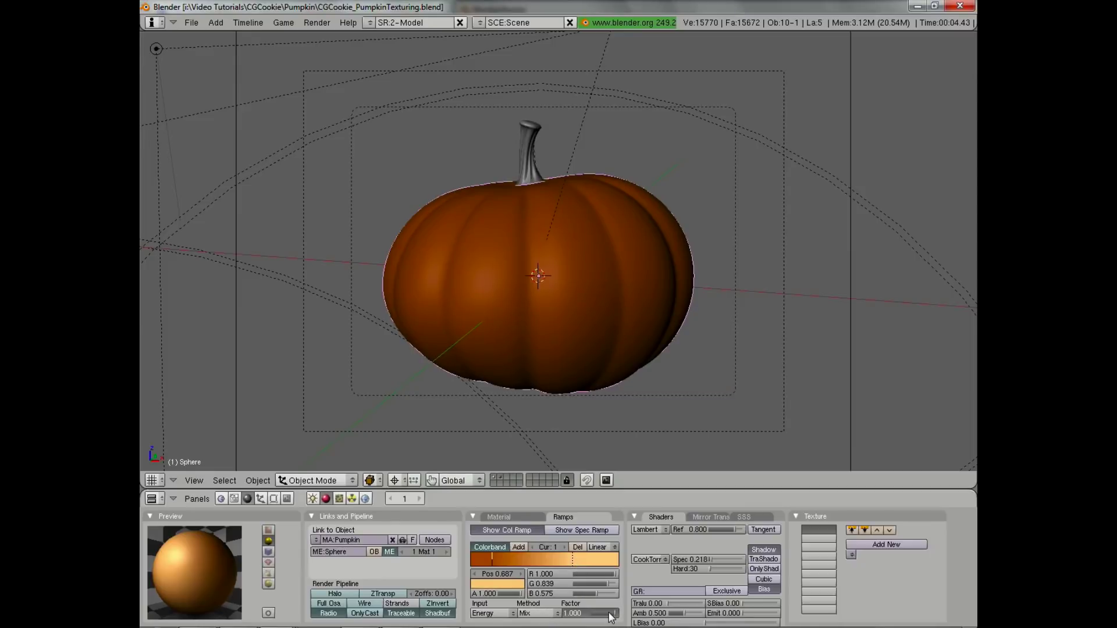
pyautogui.moveTo(520, 594); pyautogui.dragTo(502, 592)
# - Darken the material's base colour slightly to R 0.889, G 0.444, B 0.146 and render the pumpkin
pyautogui.click(518, 514)
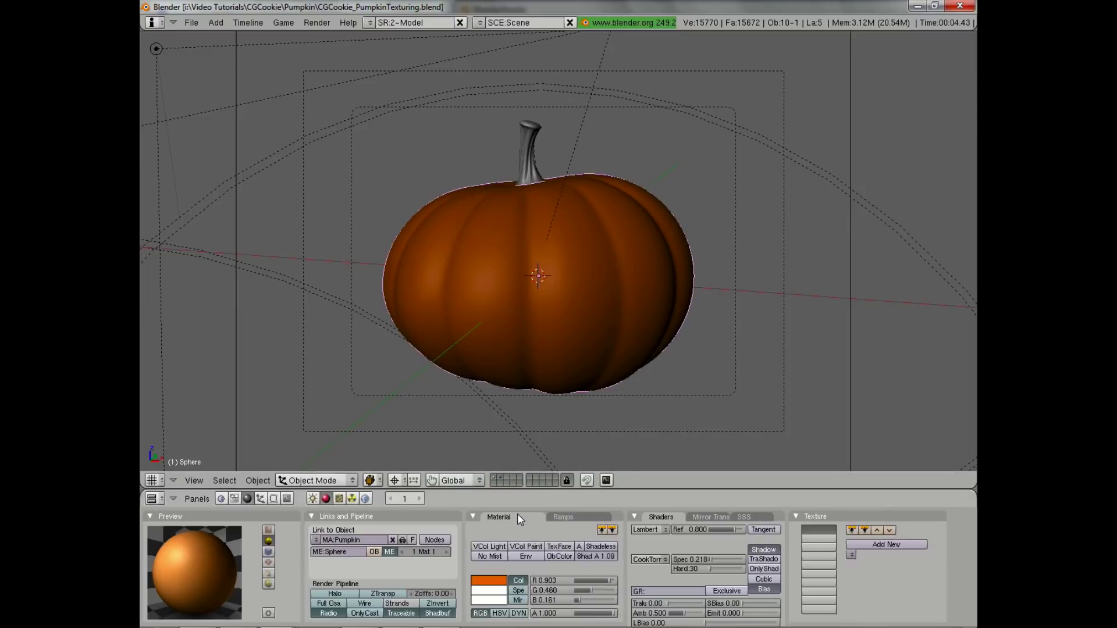
pyautogui.click(489, 581)
pyautogui.click(550, 485)
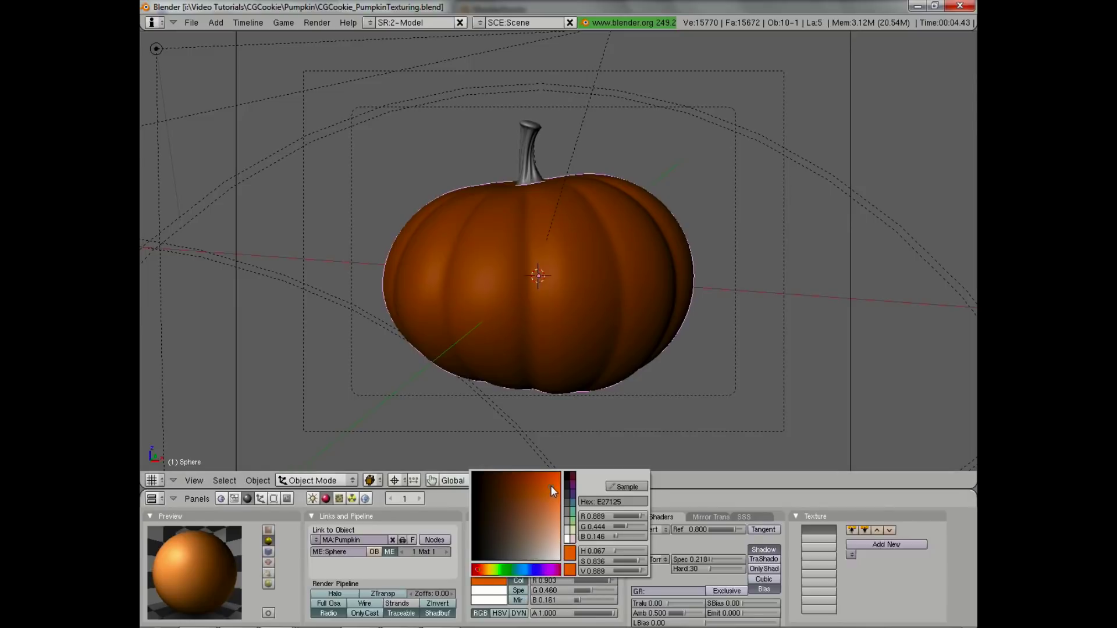
pyautogui.press('F12')
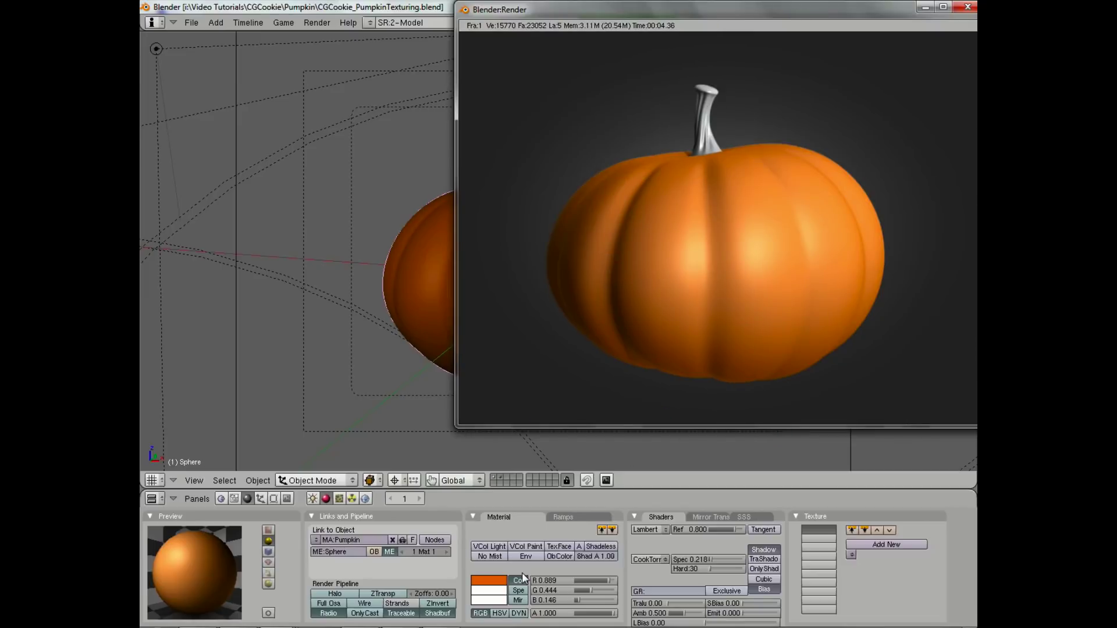
# - Set the light ramp stop's alpha to 0.690 and its colour to R 1.000, G 0.720, B 0.399, and render the pumpkin
pyautogui.click(558, 517)
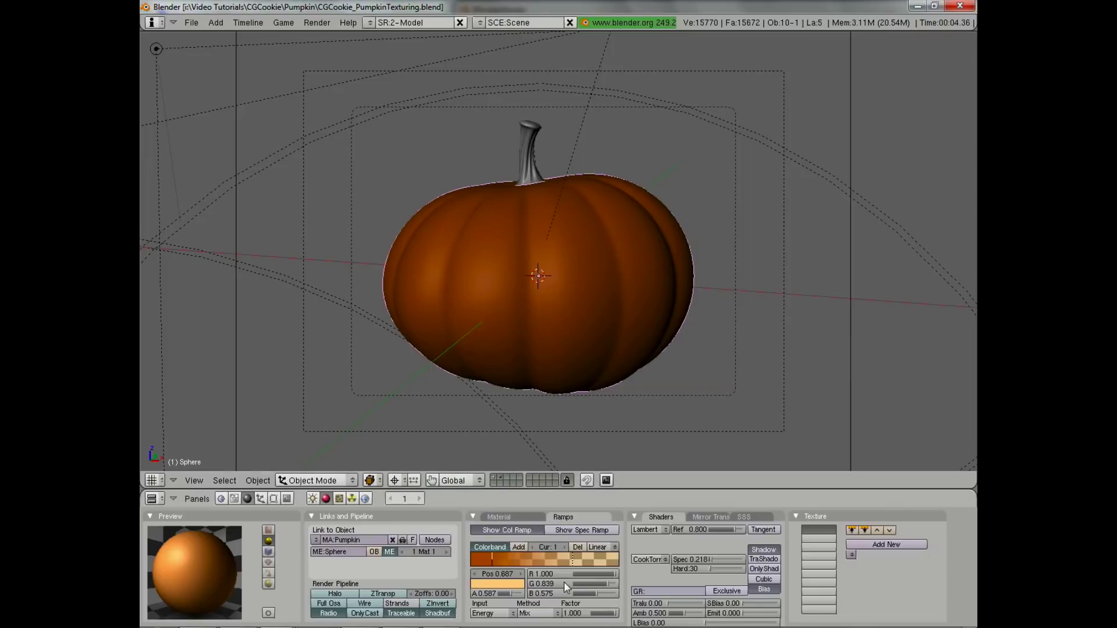
pyautogui.click(518, 588)
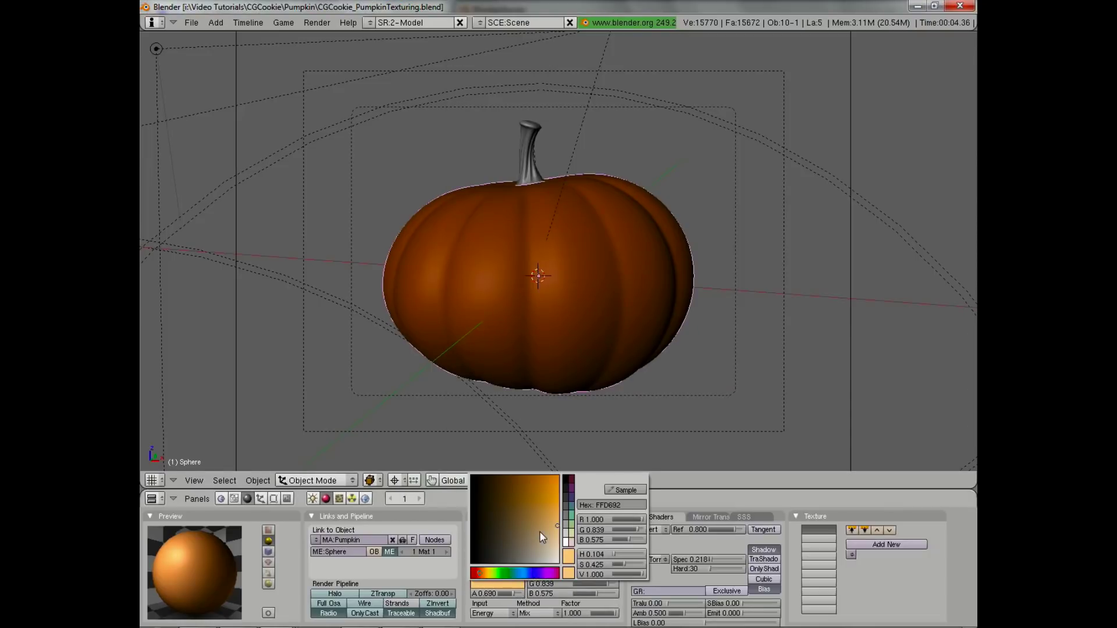
pyautogui.click(480, 572)
pyautogui.moveTo(549, 528); pyautogui.dragTo(567, 522)
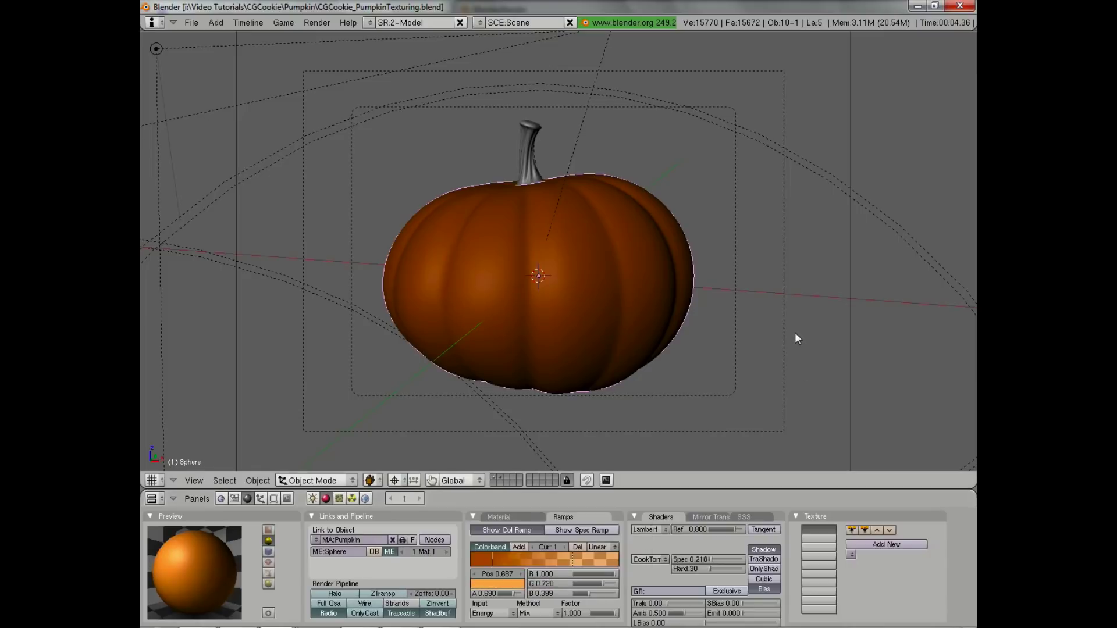
pyautogui.press('F12')
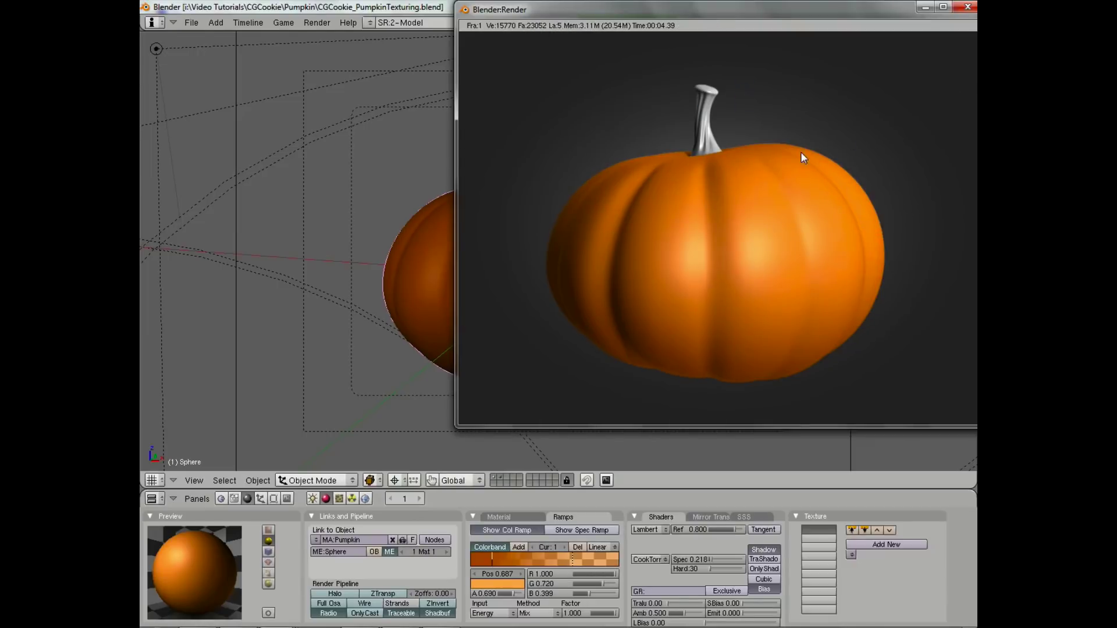
# - Set the dark ramp stop's colour to R 0.586, G 0.289, B 0.049 and move it to position 0.300
pyautogui.click(488, 559)
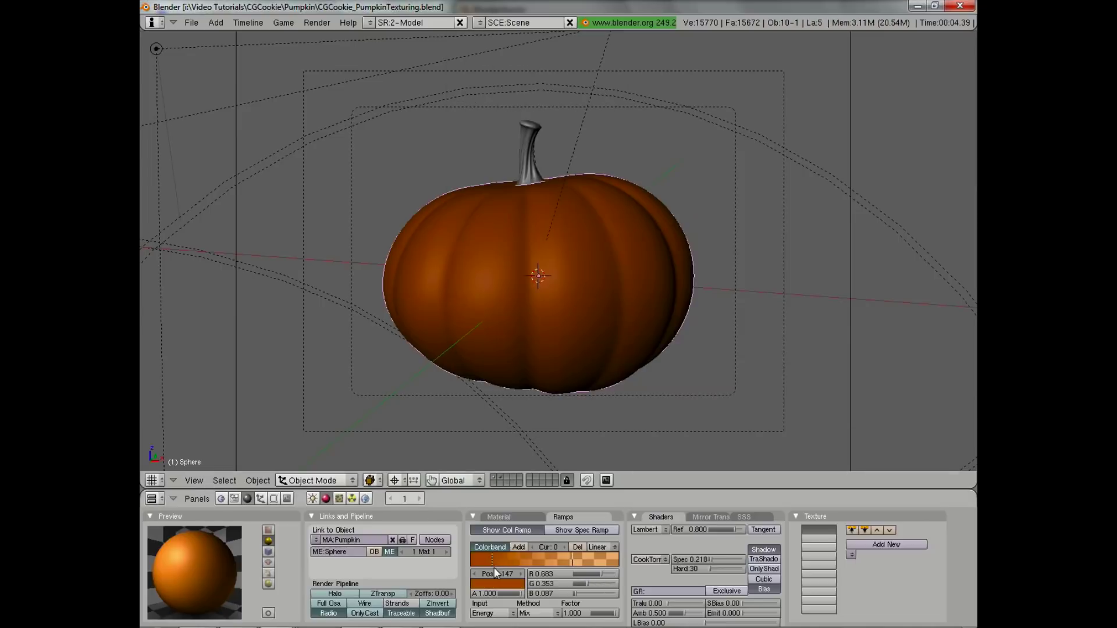
pyautogui.click(496, 582)
pyautogui.click(526, 483)
pyautogui.moveTo(497, 556); pyautogui.dragTo(519, 557)
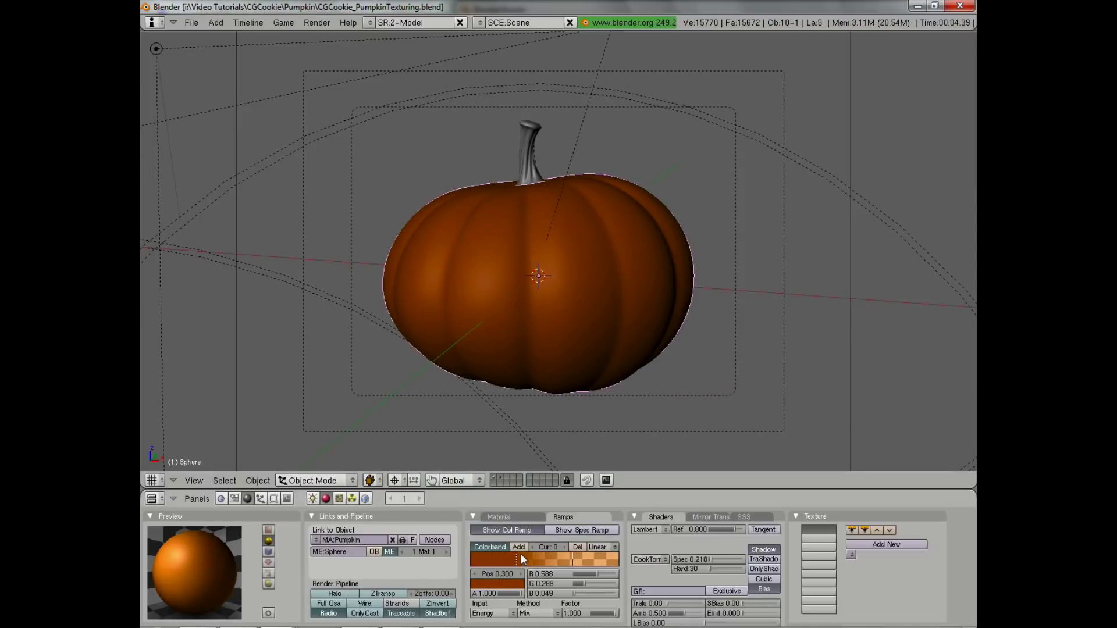
# - Render the pumpkin and add a new Musgrave texture to its material
pyautogui.press('F12')
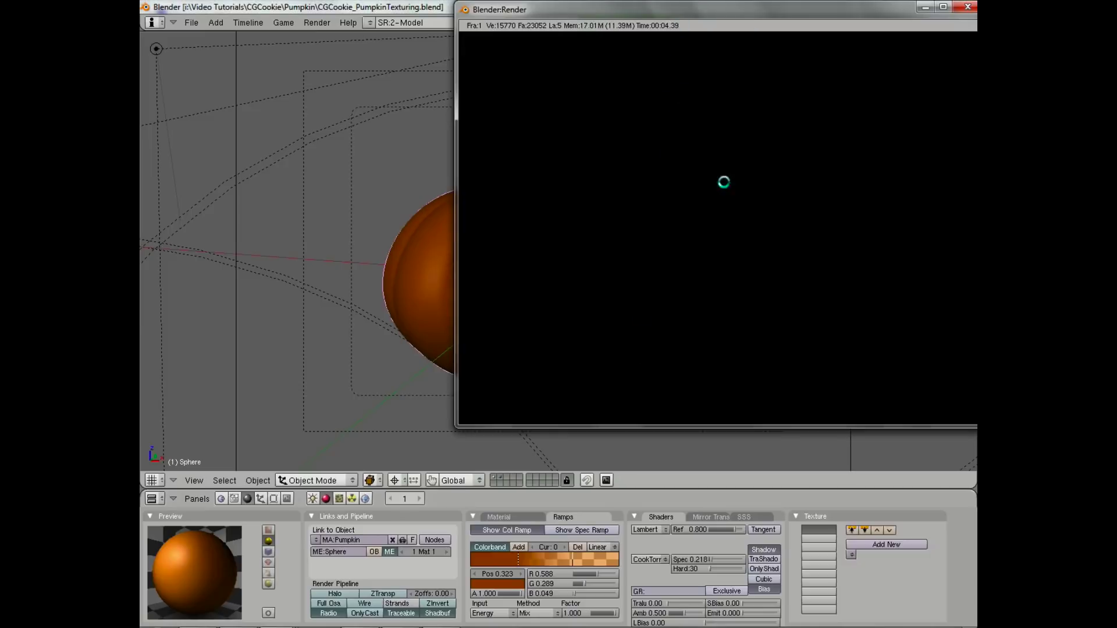
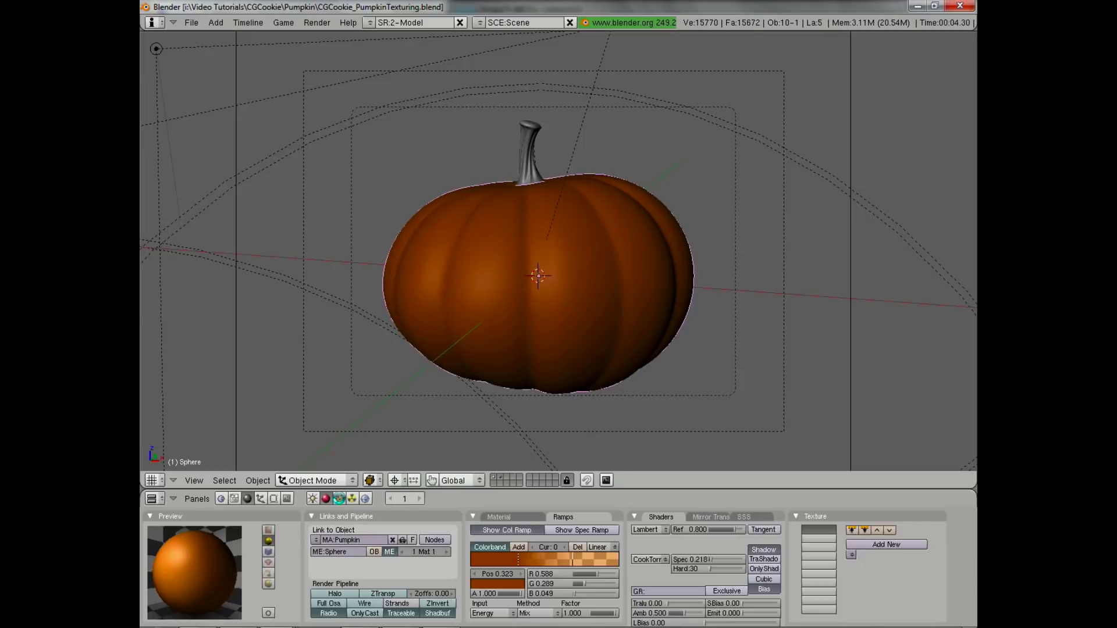
pyautogui.click(340, 498)
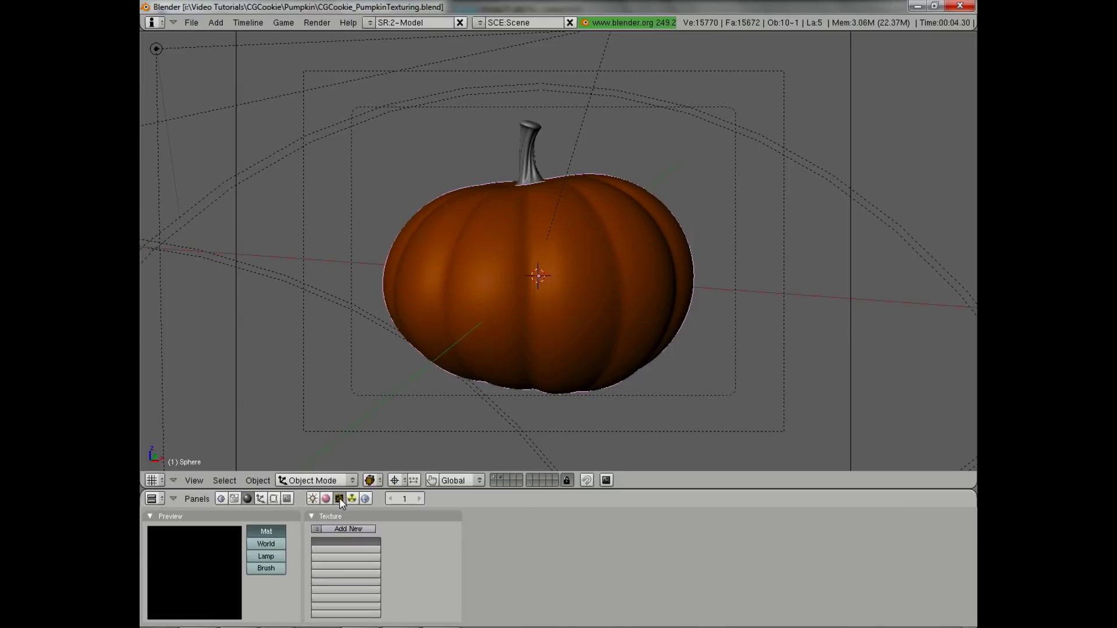
pyautogui.click(347, 530)
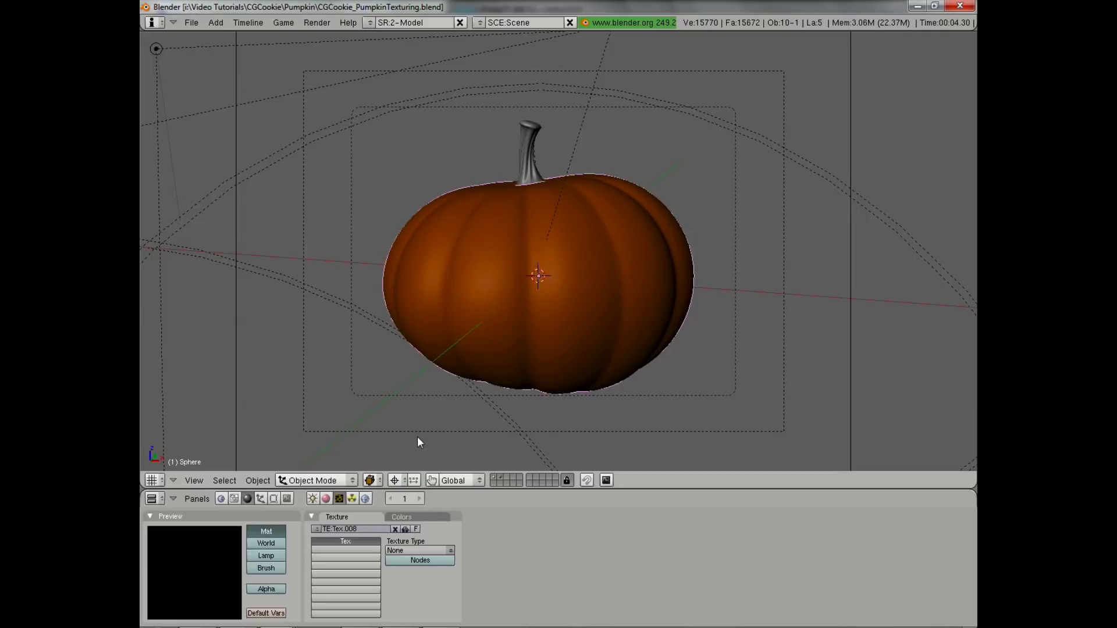
pyautogui.click(425, 552)
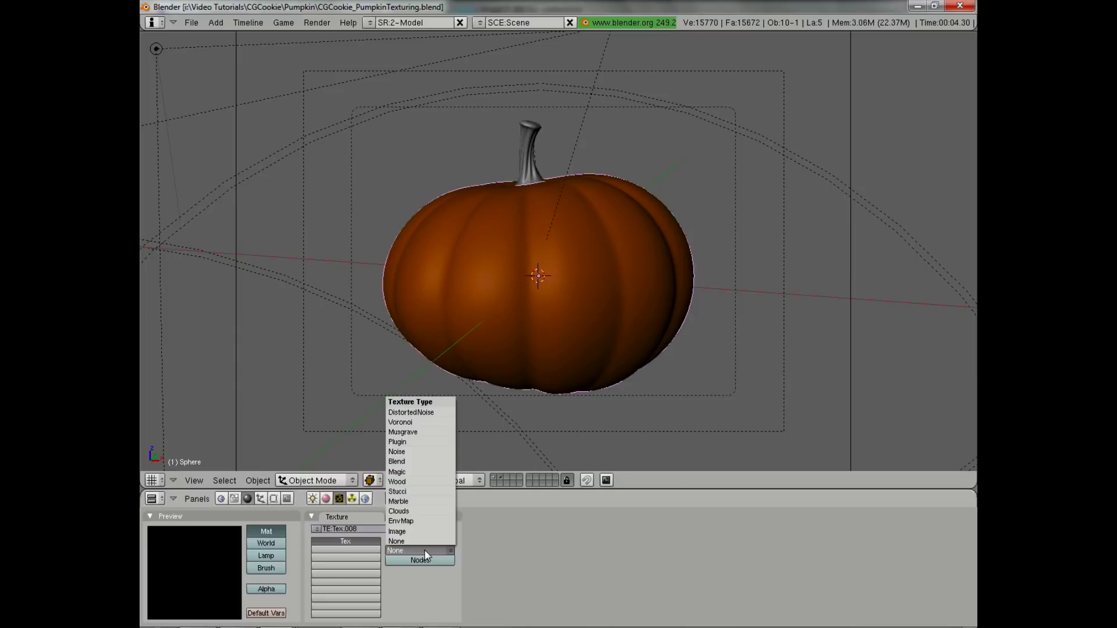
pyautogui.click(428, 433)
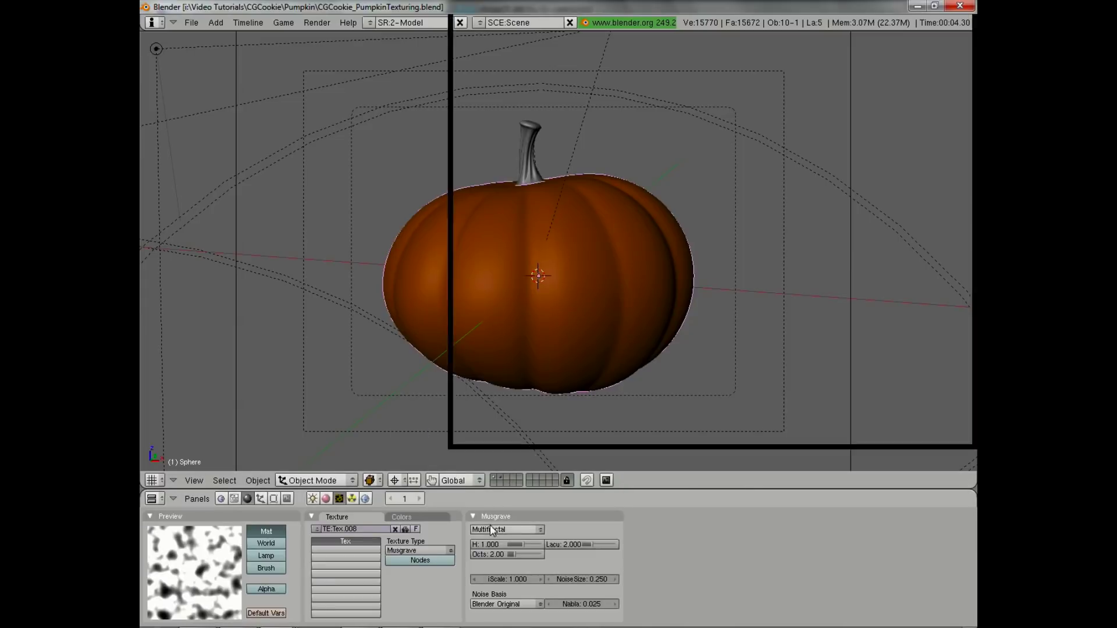
# - Set the Musgrave texture to Ridged Multifractal with H 0.678, Lacu 1.825, Ofst 0.865 and NoiseSize 0.150
pyautogui.click(514, 530)
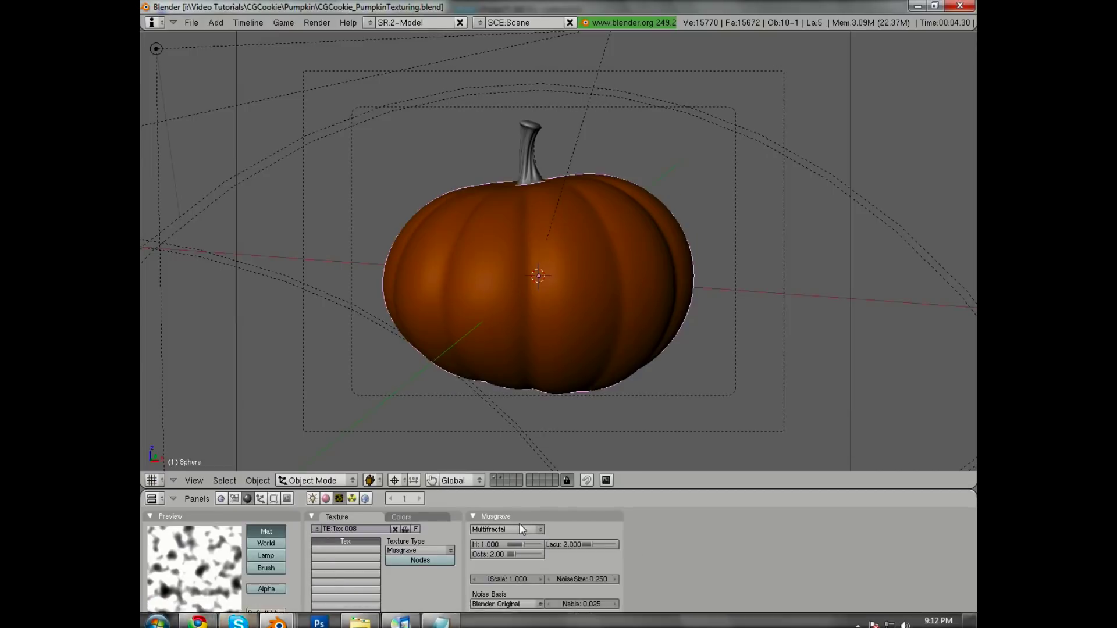
pyautogui.click(522, 530)
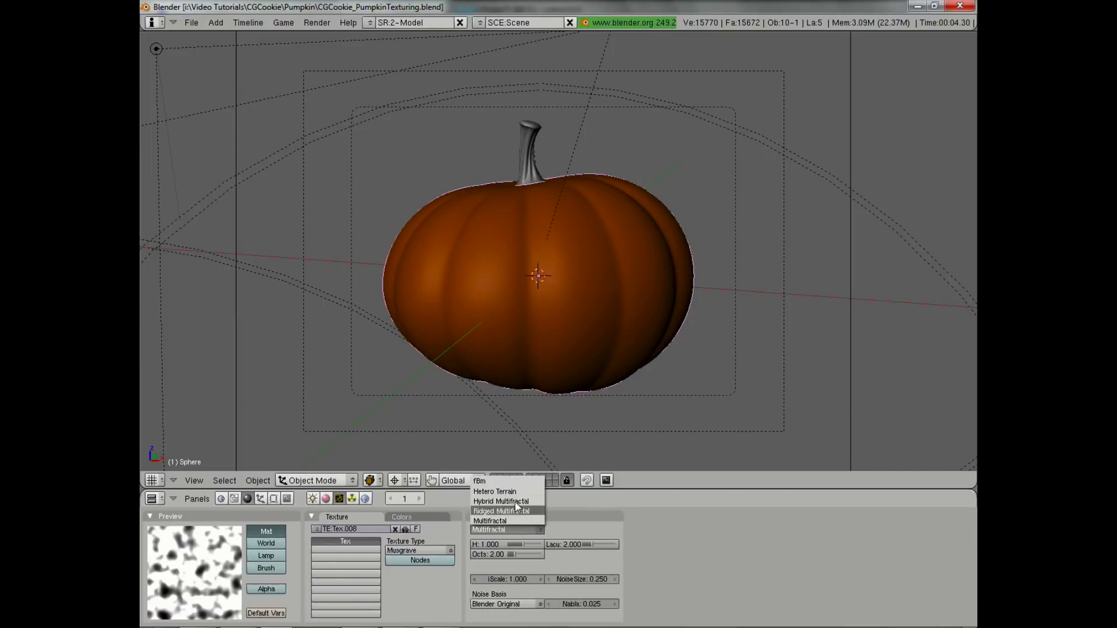
pyautogui.click(513, 511)
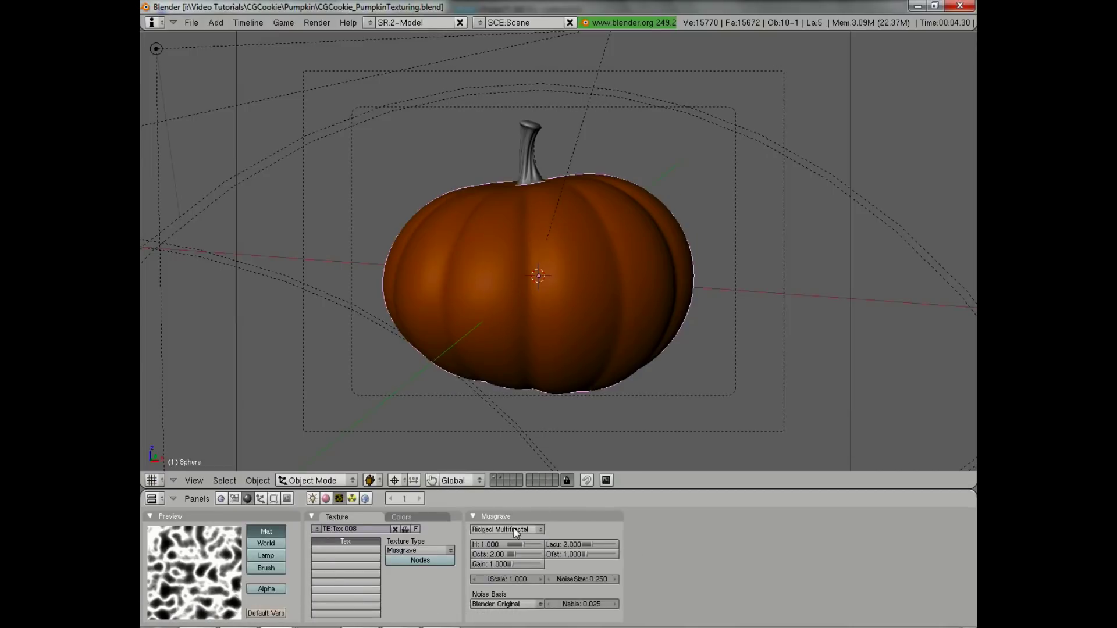
pyautogui.moveTo(525, 543); pyautogui.dragTo(594, 550)
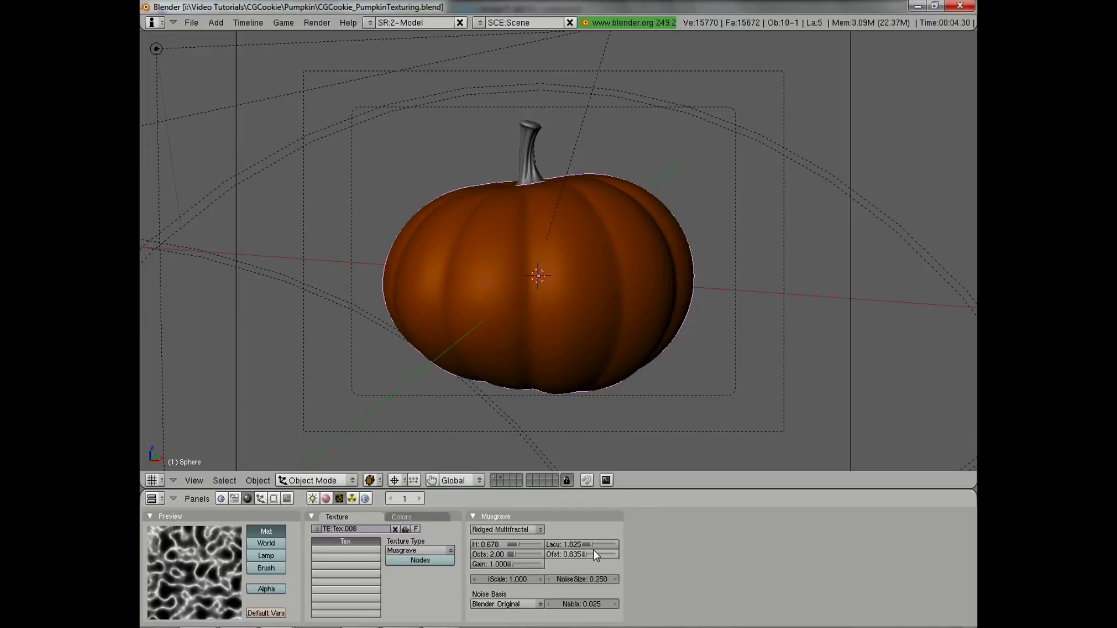
pyautogui.moveTo(593, 551); pyautogui.dragTo(594, 553)
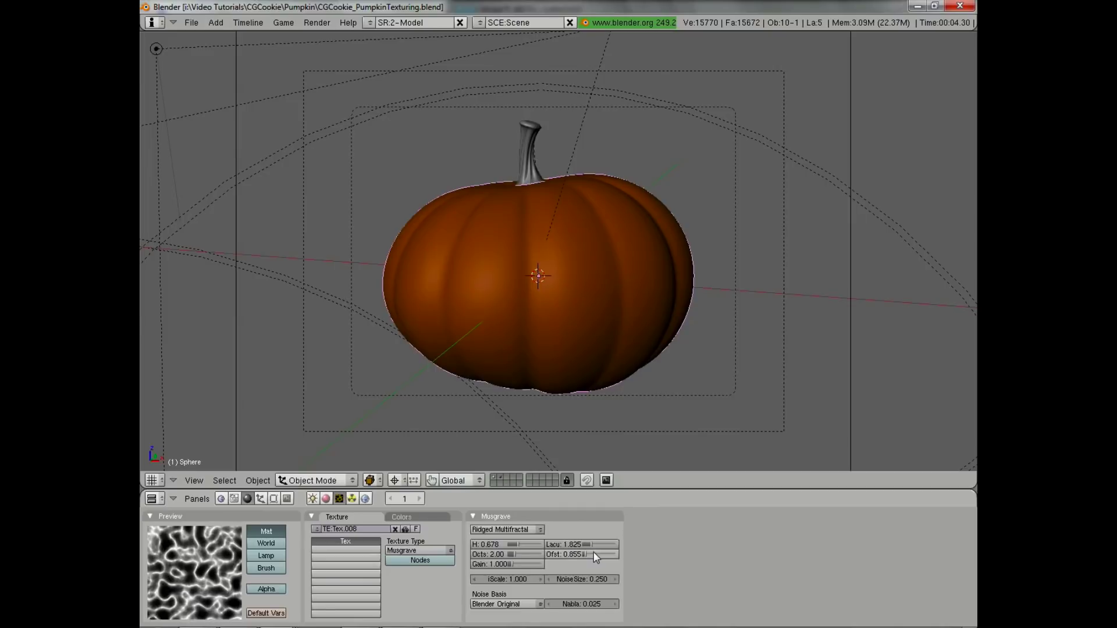
pyautogui.click(553, 579)
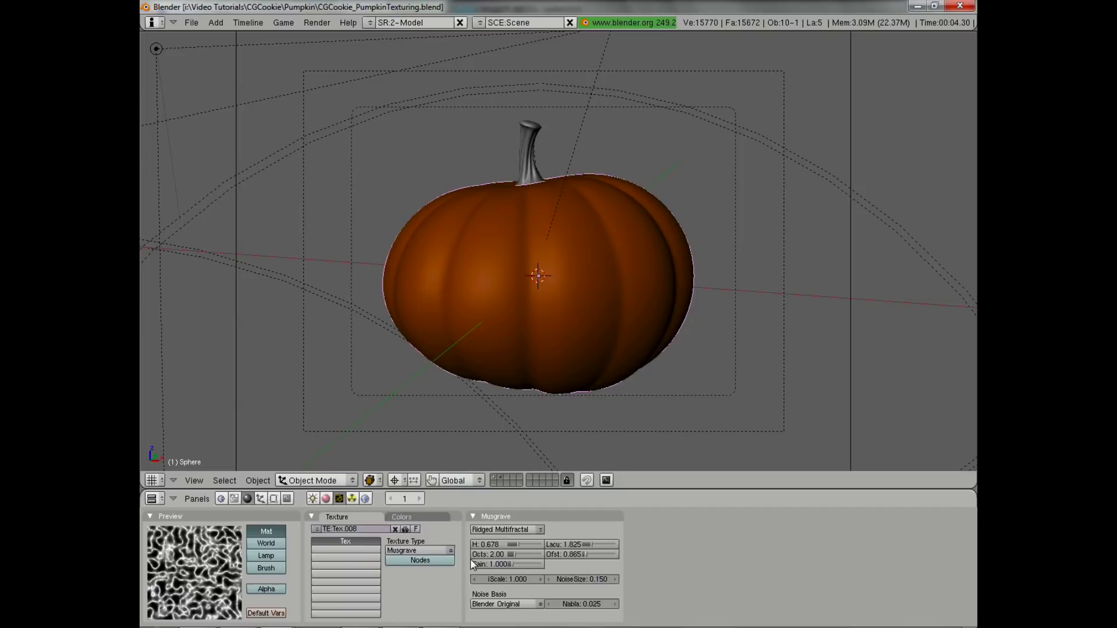
# - Map the Musgrave texture to the pumpkin material's normals instead of its colour and render the pumpkin
pyautogui.click(326, 499)
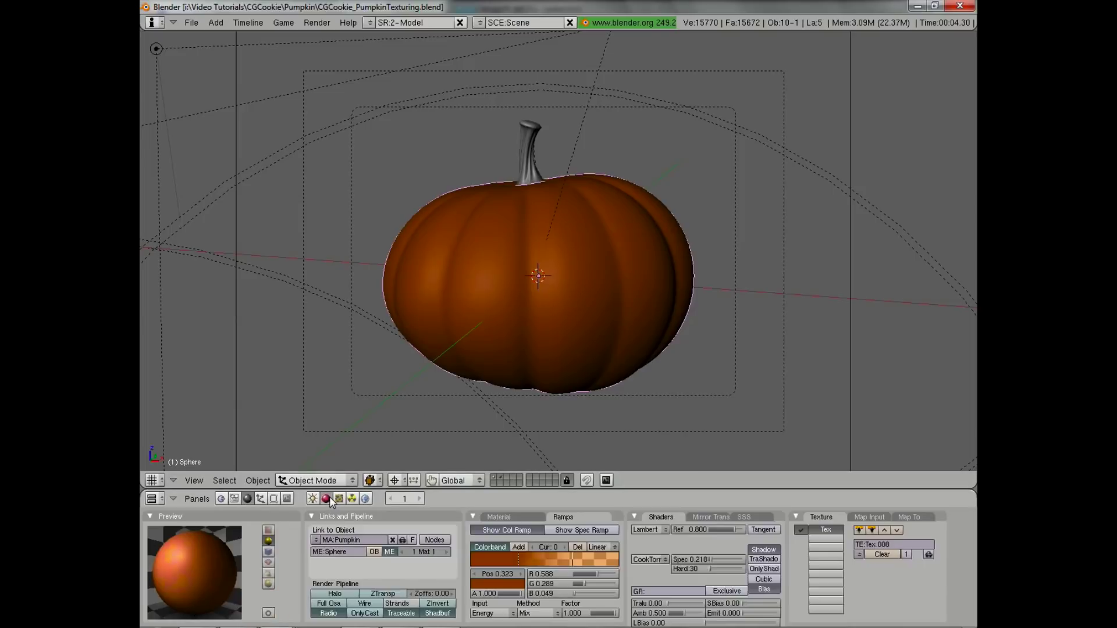
pyautogui.click(913, 516)
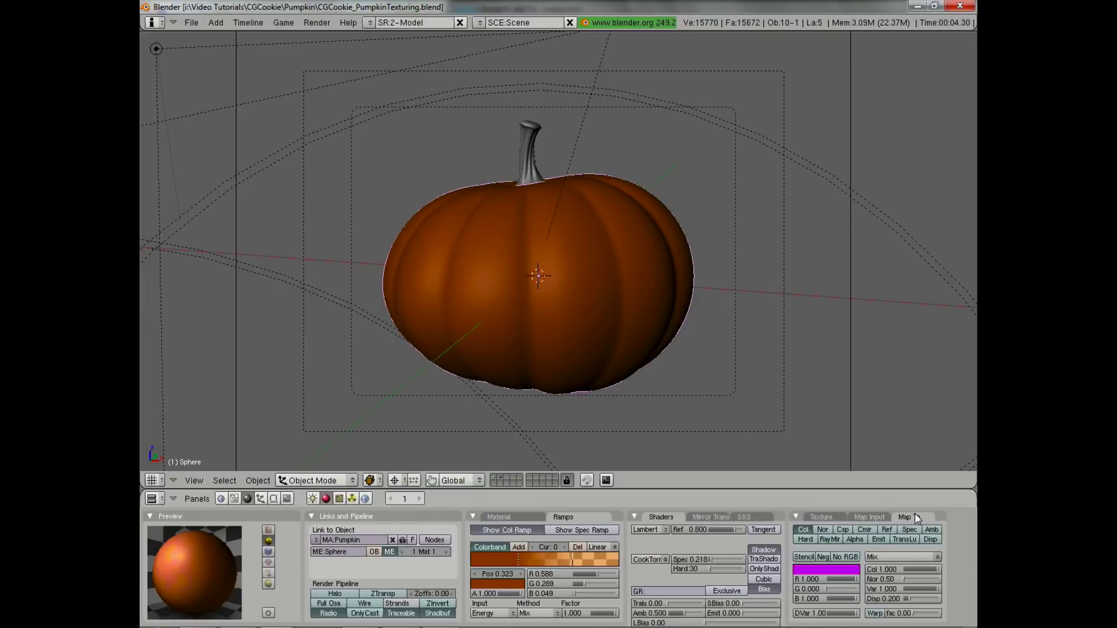
pyautogui.click(821, 533)
pyautogui.click(821, 533)
pyautogui.press('F12')
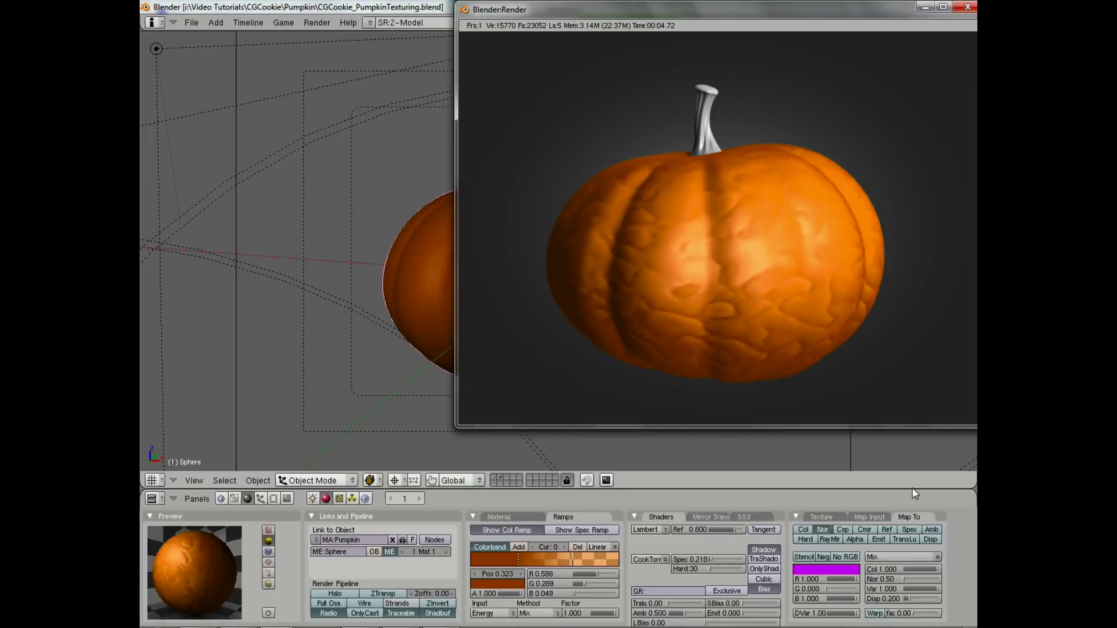
pyautogui.press('Escape')
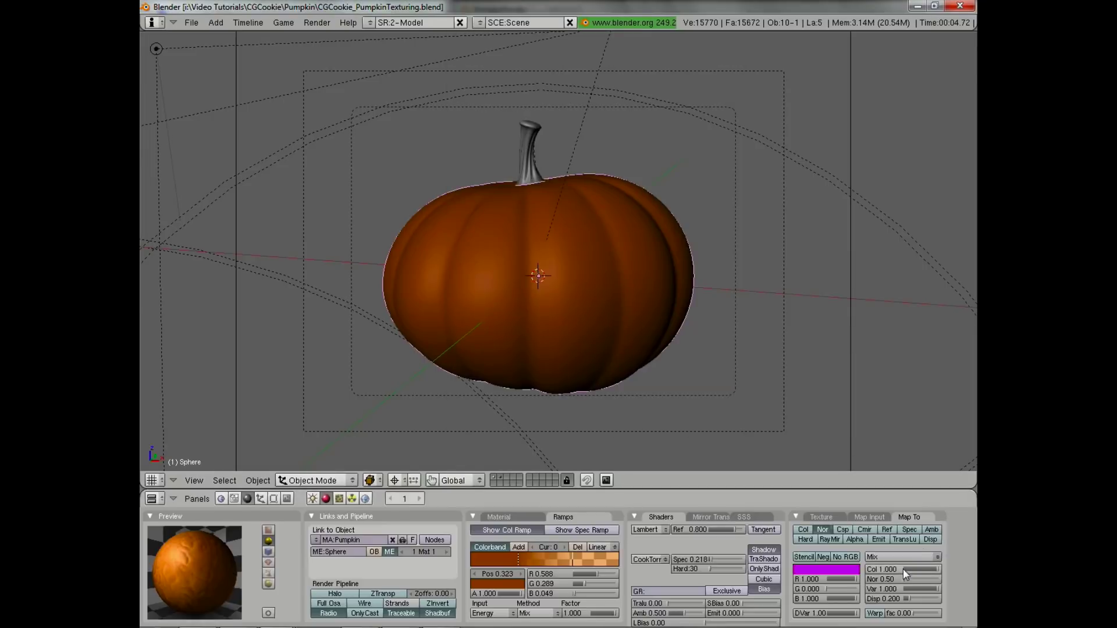
# - Lower the Musgrave texture's normal strength to 0.10 and render the pumpkin
pyautogui.moveTo(907, 581); pyautogui.dragTo(898, 574)
pyautogui.write('0.1')
pyautogui.press('Return')
pyautogui.press('F12')
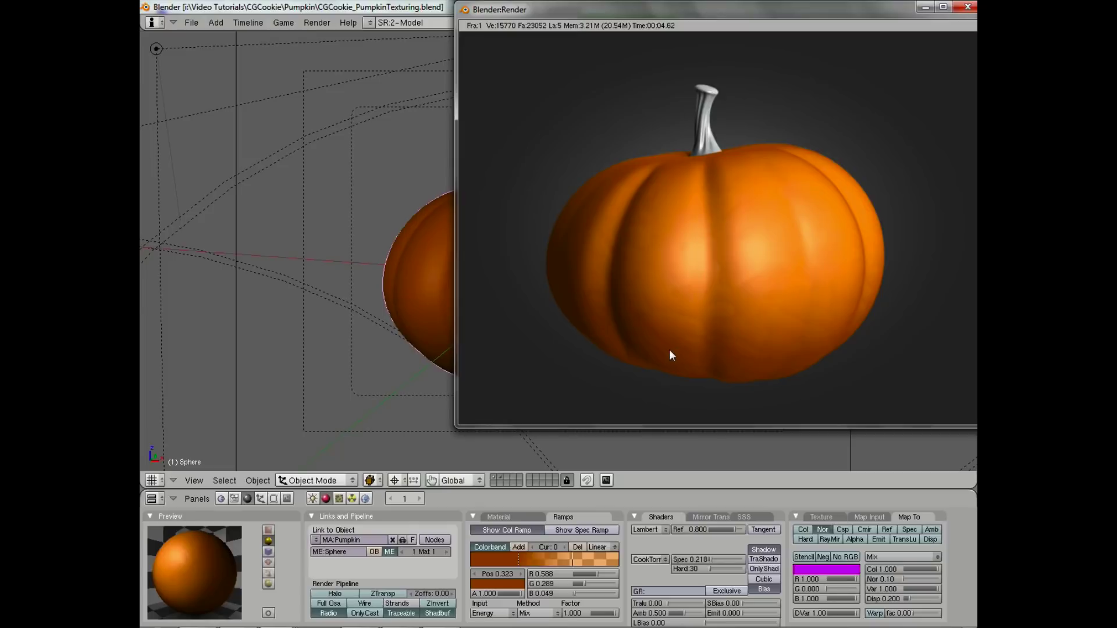
pyautogui.press('Escape')
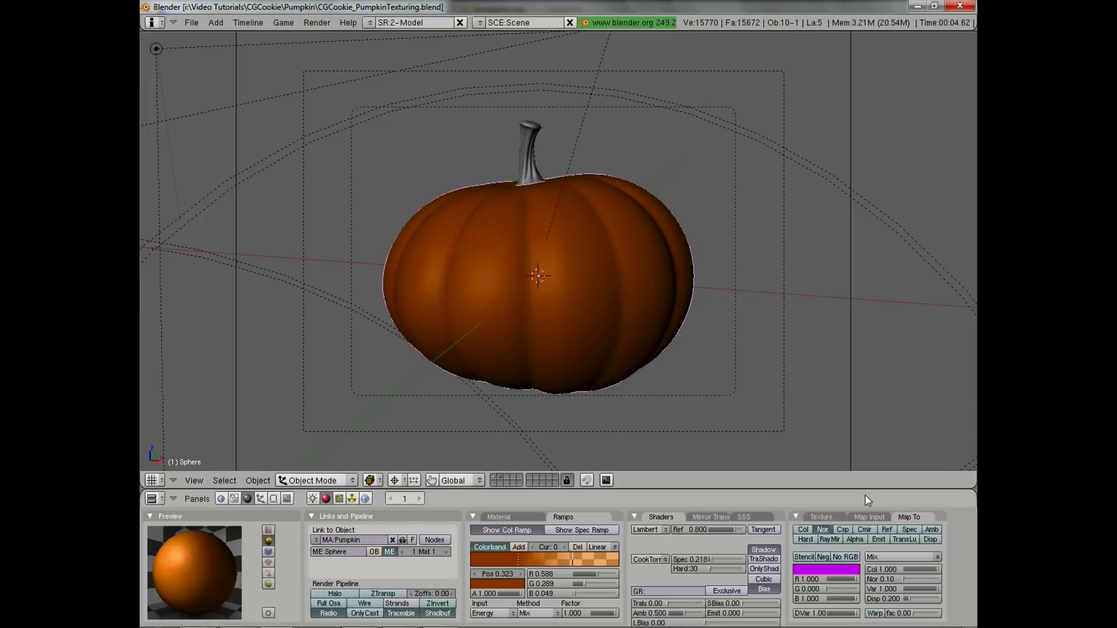
# - Set the Musgrave texture's X mapping size to 3.00 and render the pumpkin
pyautogui.click(867, 517)
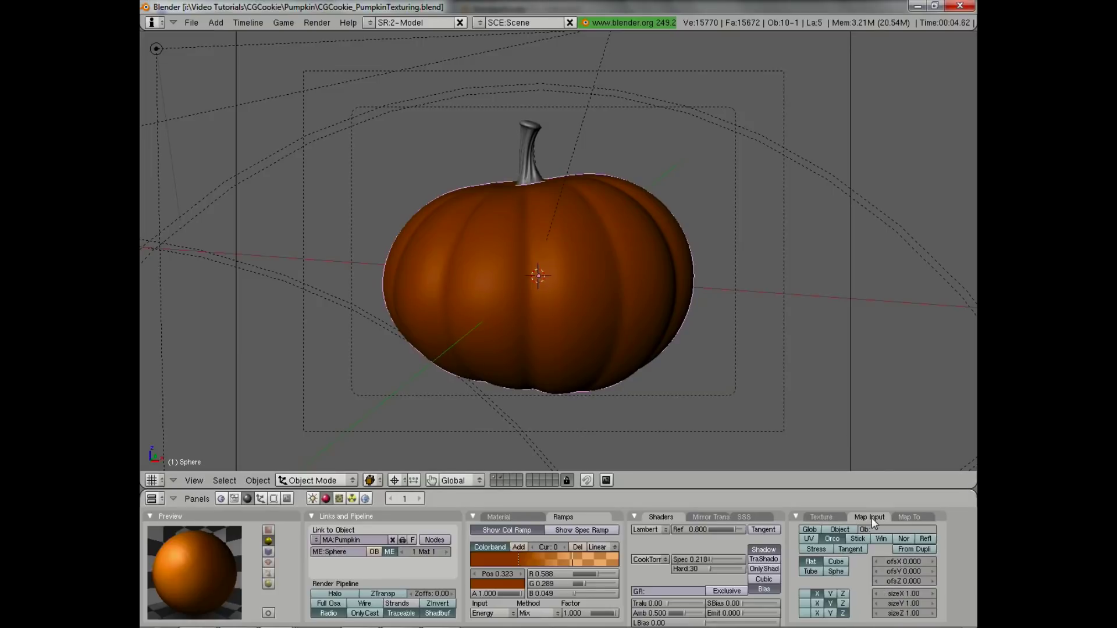
pyautogui.click(898, 594)
pyautogui.write('3')
pyautogui.press('Return')
pyautogui.press('F12')
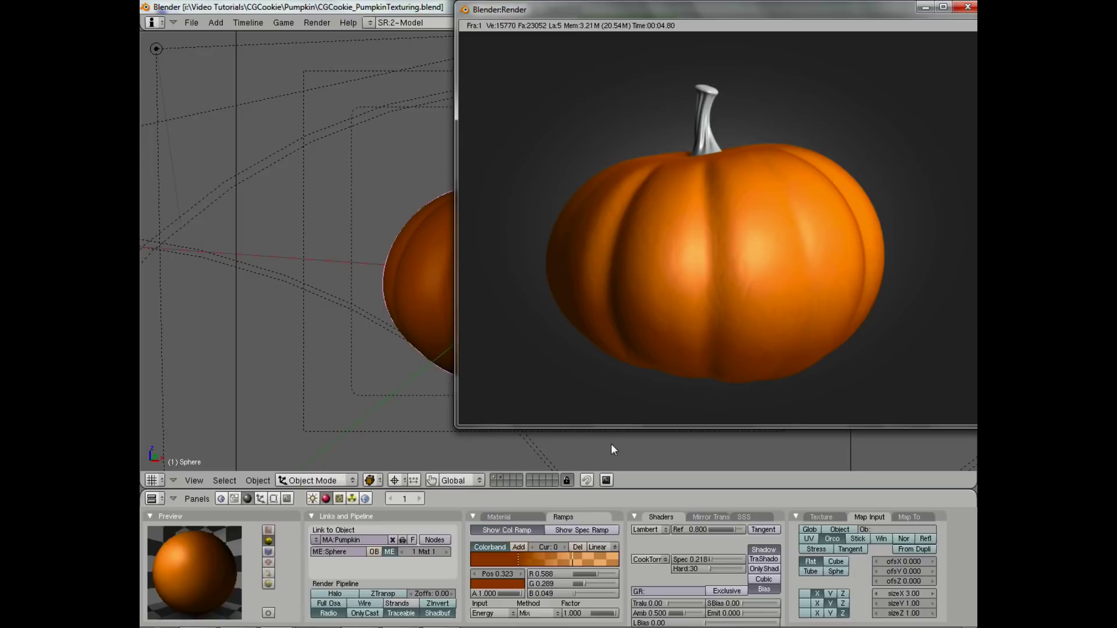
pyautogui.press('Escape')
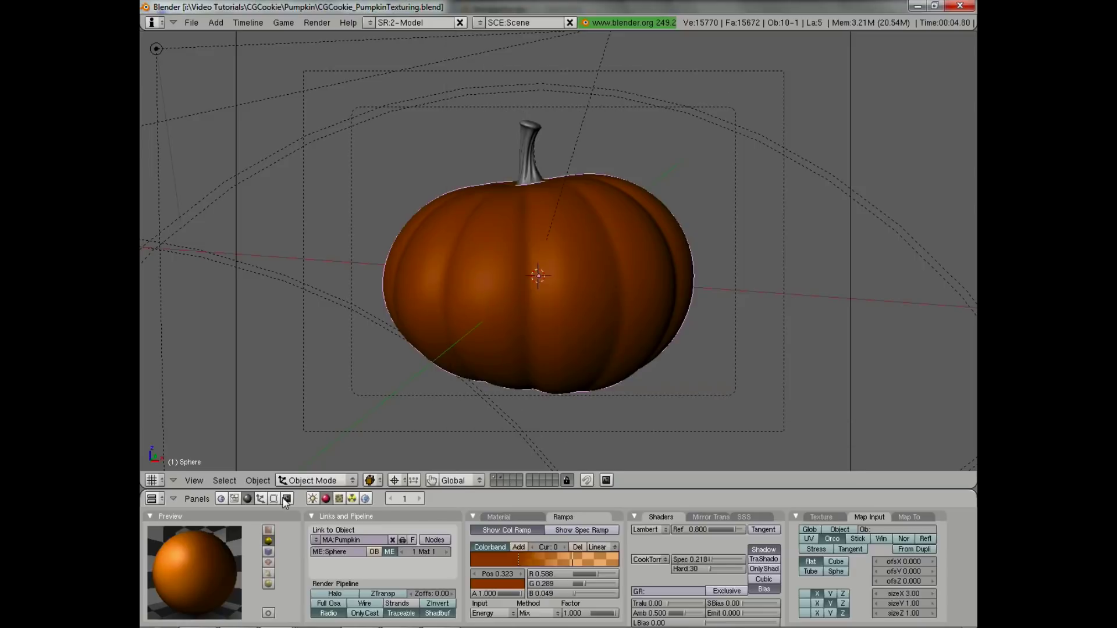
# - Set the Musgrave texture's noise size to 0.200 and render the pumpkin
pyautogui.click(340, 499)
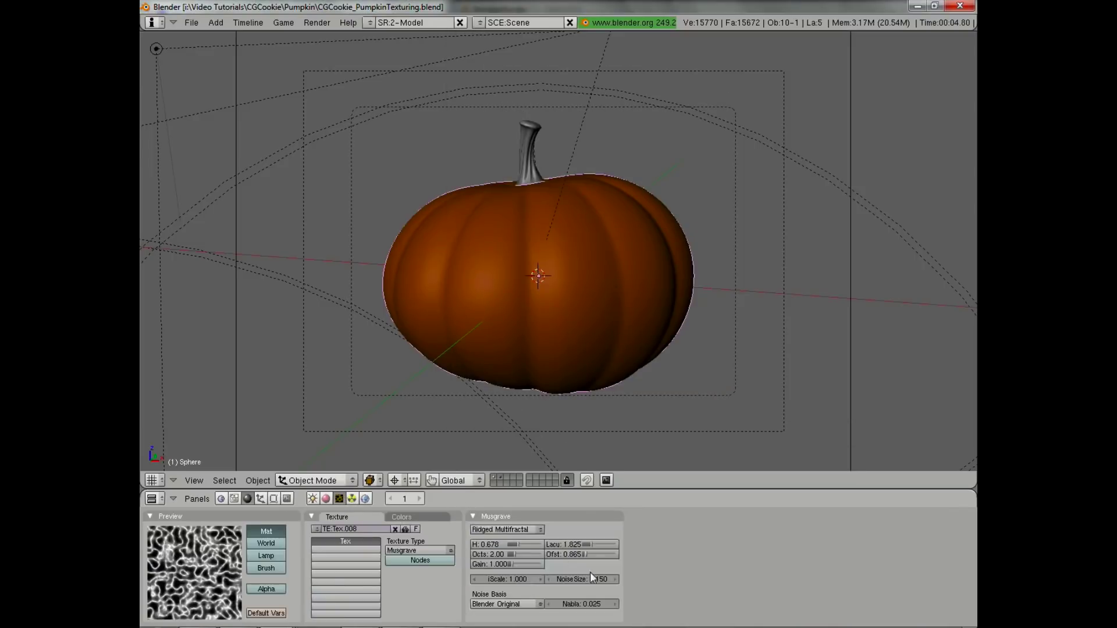
pyautogui.click(611, 580)
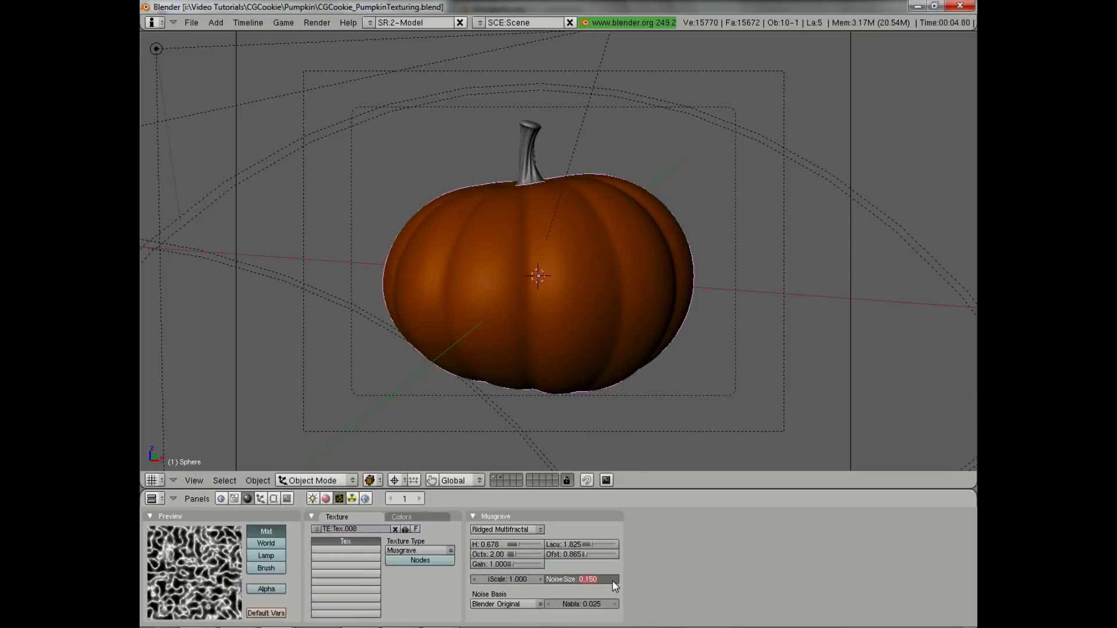
pyautogui.write('0.2')
pyautogui.press('Return')
pyautogui.press('F12')
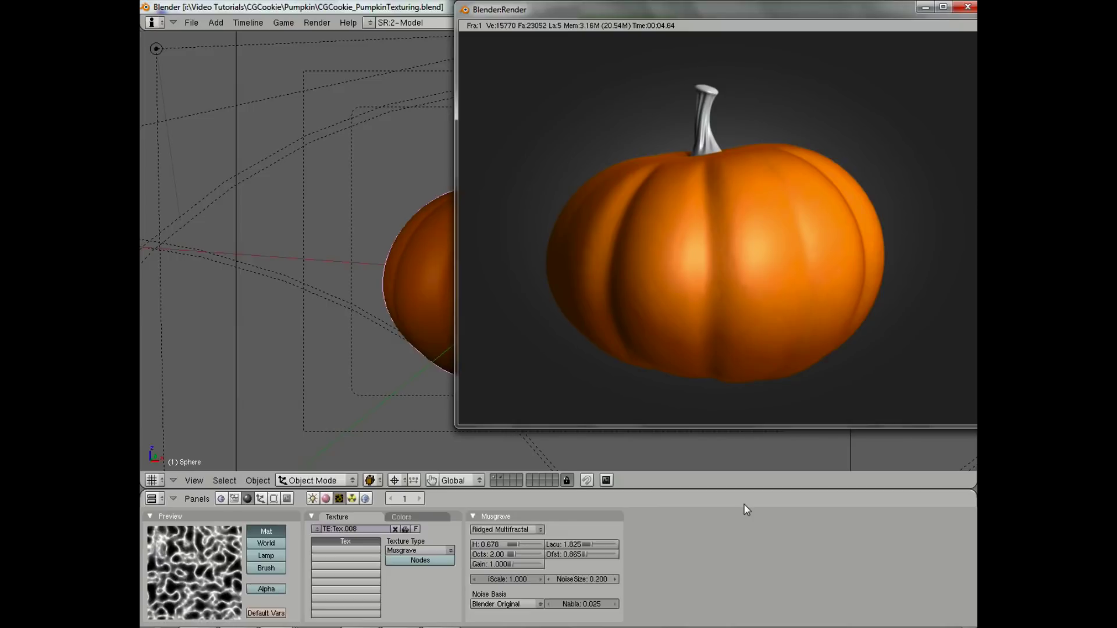
pyautogui.press('Escape')
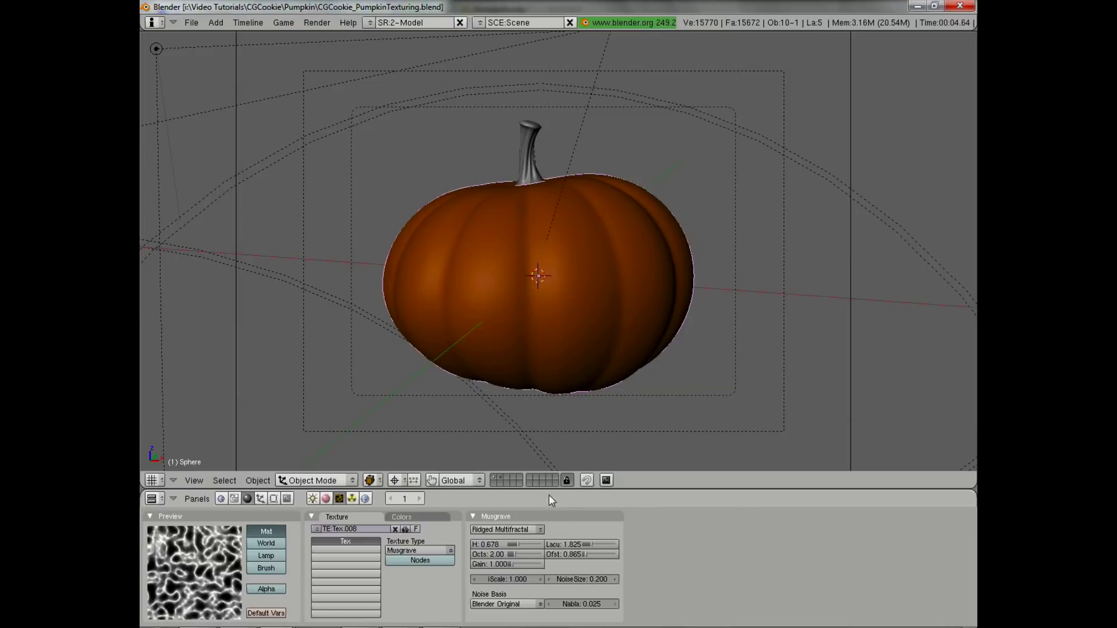
# - Add a Clouds texture in the second texture slot and set its noise depth to 6
pyautogui.click(352, 554)
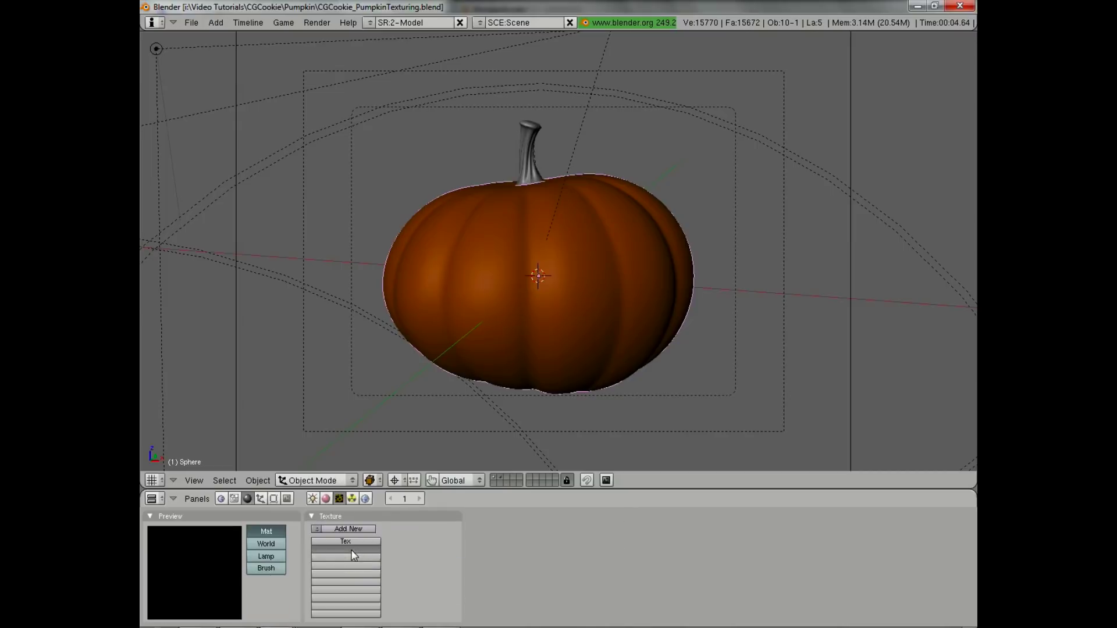
pyautogui.click(351, 529)
pyautogui.click(418, 549)
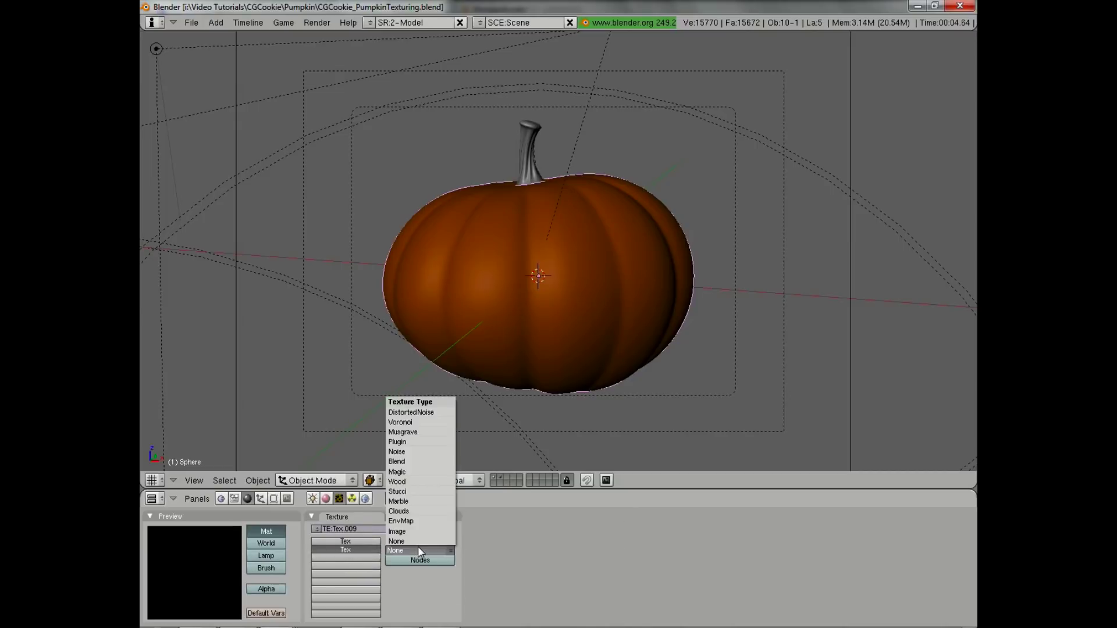
pyautogui.click(424, 512)
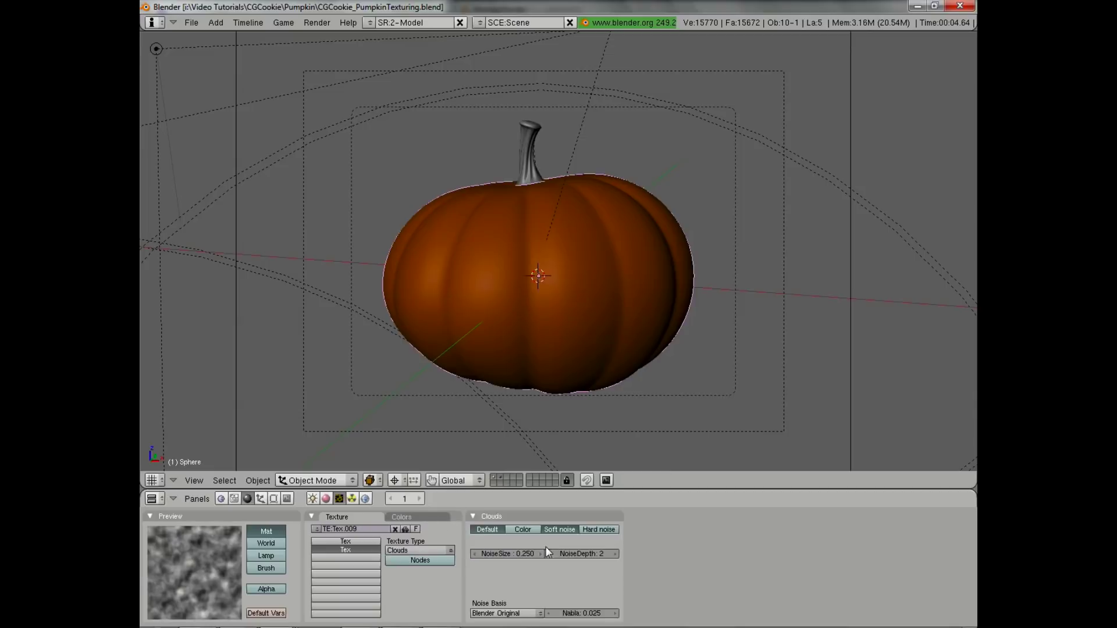
pyautogui.click(614, 553)
pyautogui.click(613, 553)
# - Enable a colour band on the Clouds texture and show alpha in the texture preview
pyautogui.click(434, 517)
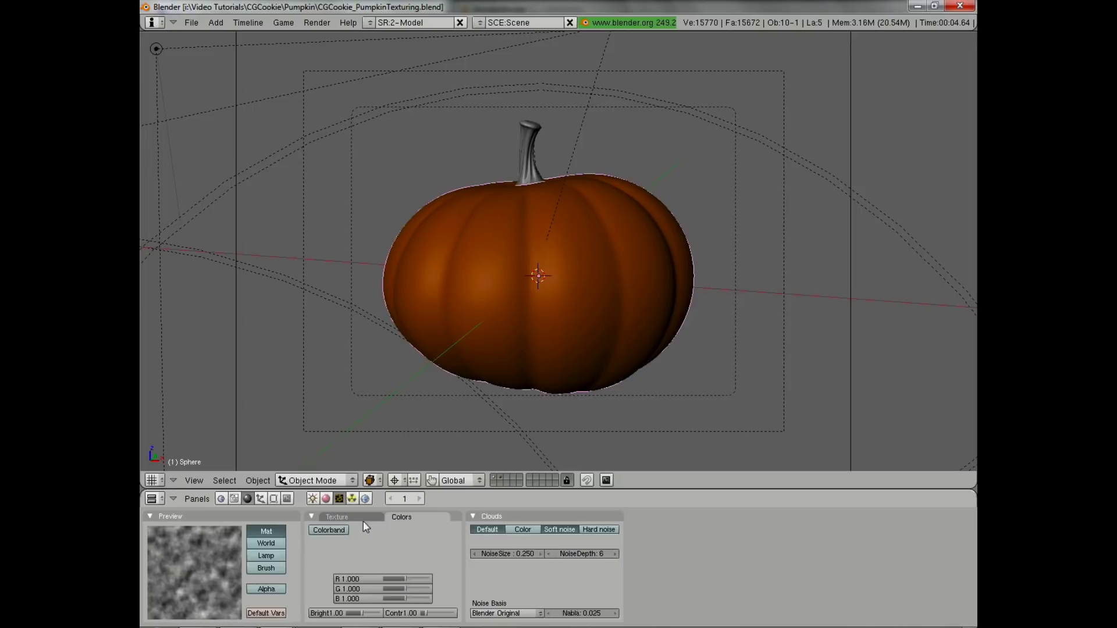
pyautogui.click(343, 530)
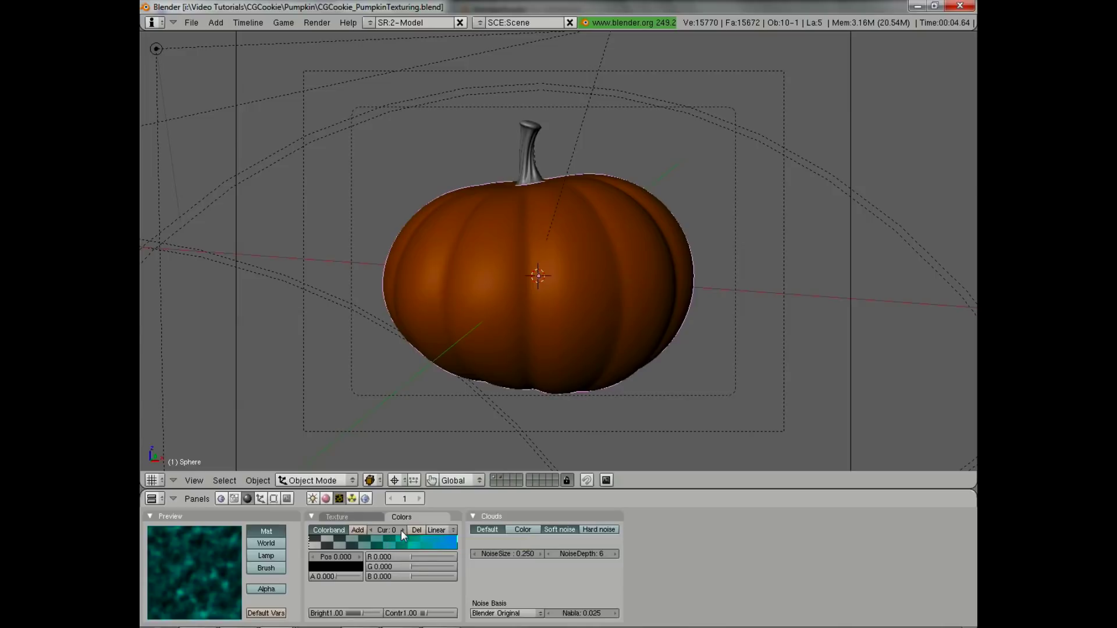
pyautogui.click(269, 589)
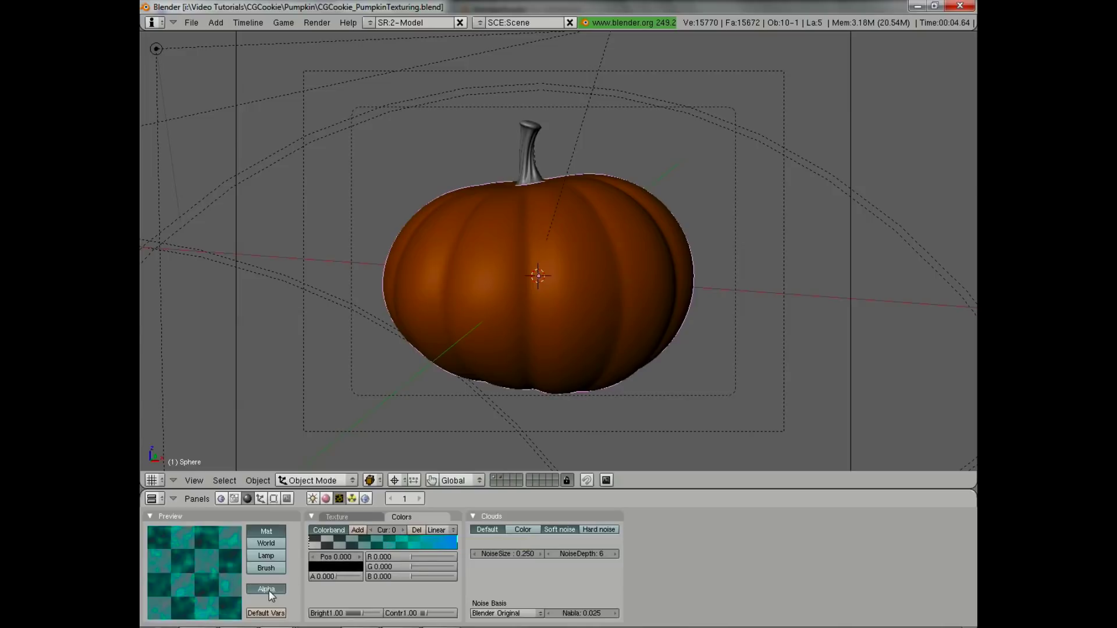
# - Set the Clouds colour band's blue stop to white at position 0.870 and move the transparent black stop to 0.463
pyautogui.click(400, 530)
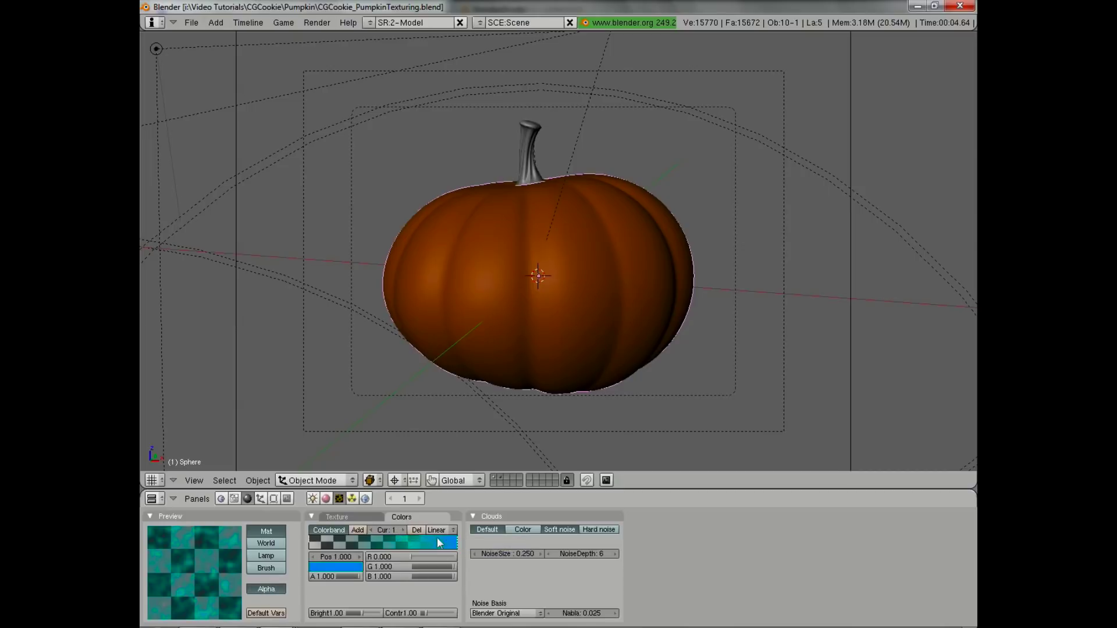
pyautogui.click(339, 567)
pyautogui.click(406, 525)
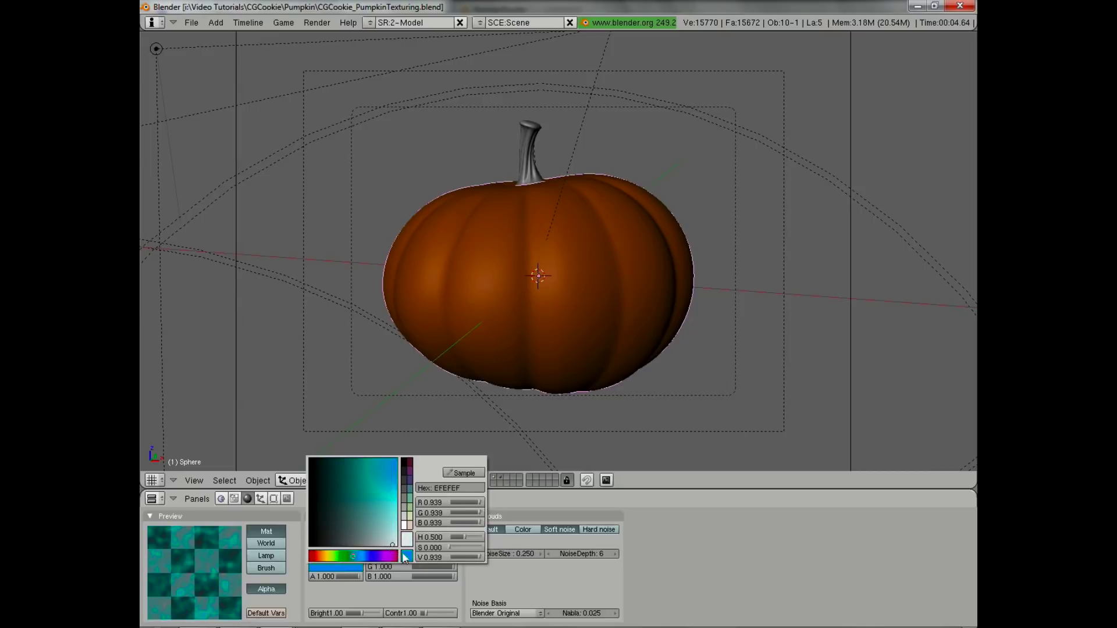
pyautogui.moveTo(311, 543); pyautogui.dragTo(378, 543)
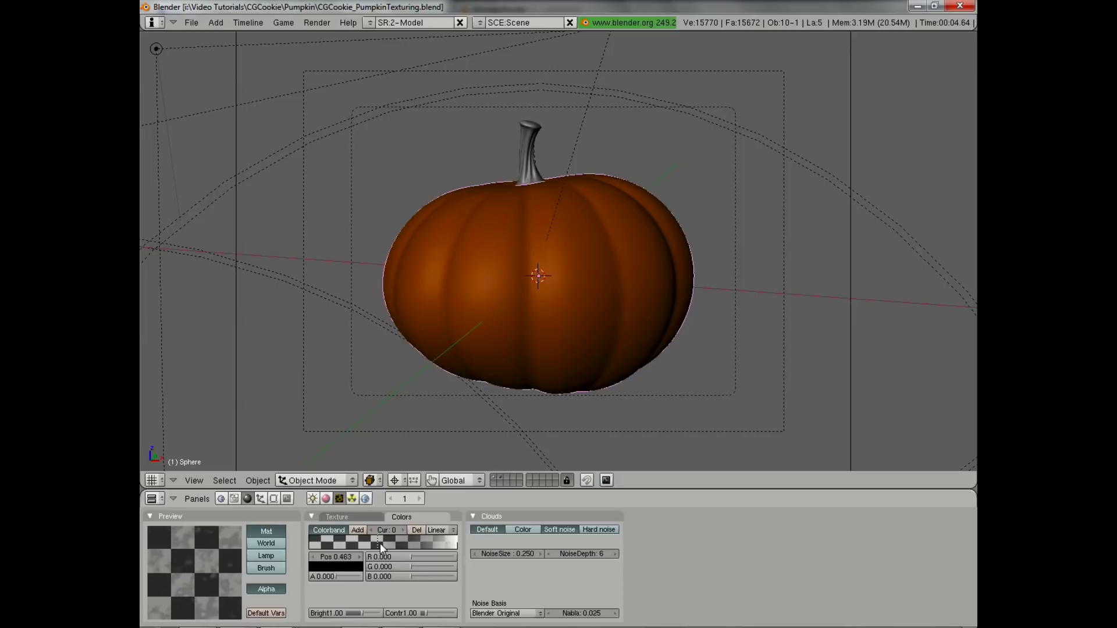
pyautogui.moveTo(446, 547); pyautogui.dragTo(437, 543)
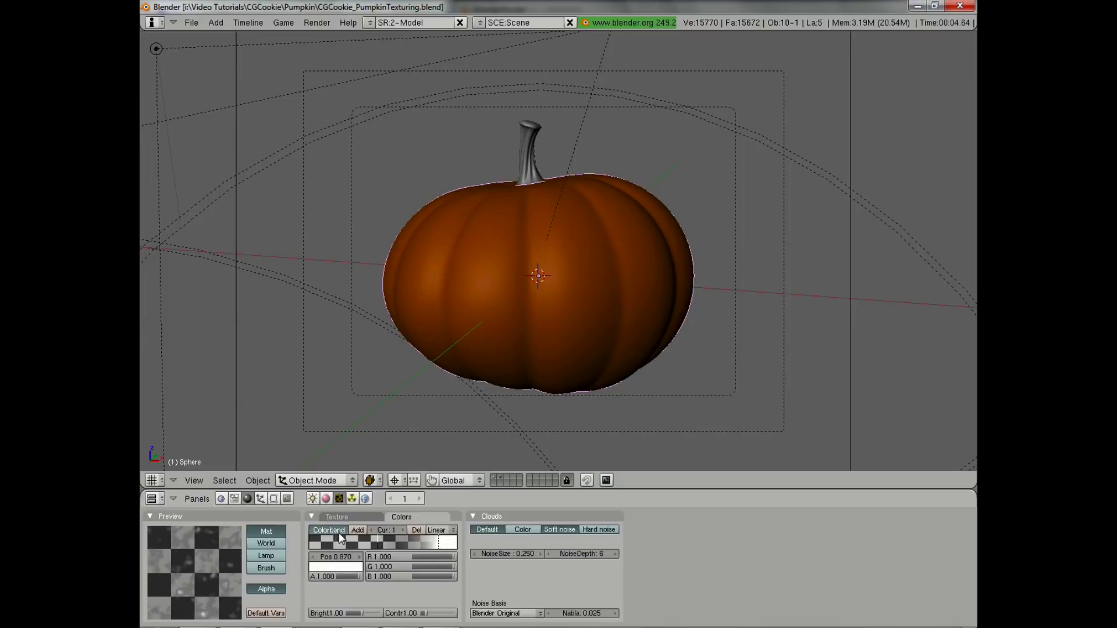
# - Map the Clouds texture to the pumpkin material's normals and render the pumpkin
pyautogui.click(325, 500)
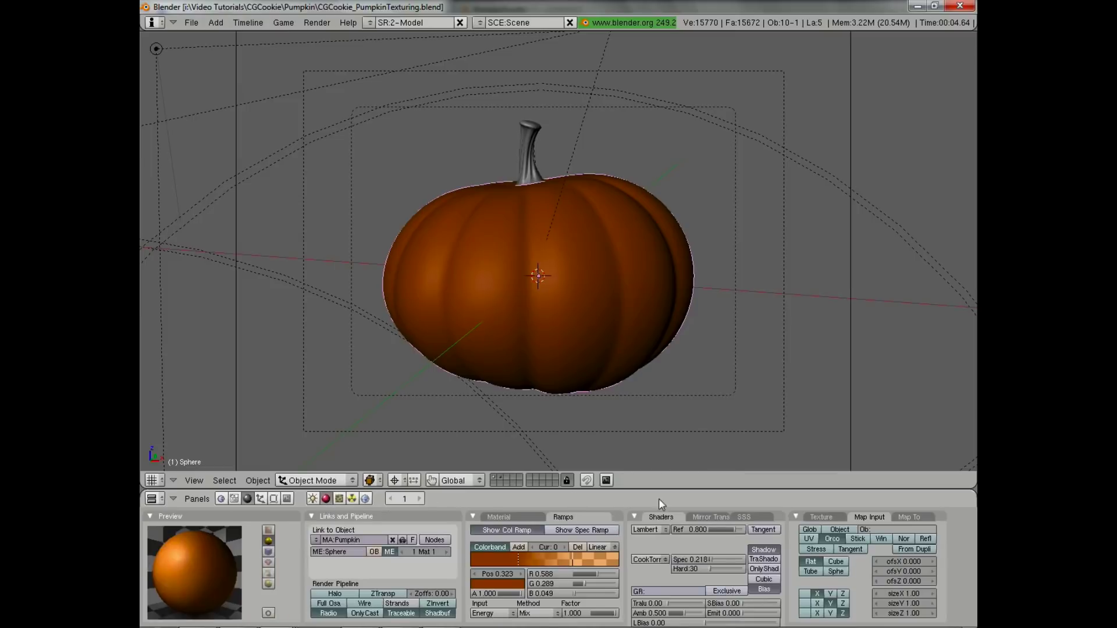
pyautogui.click(908, 518)
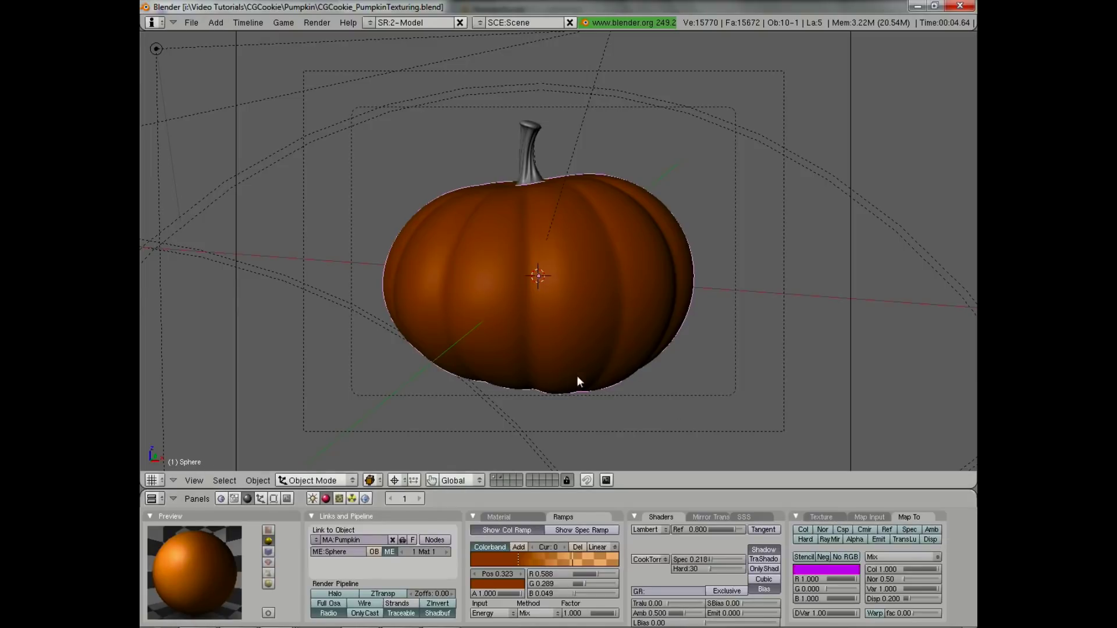
pyautogui.click(825, 529)
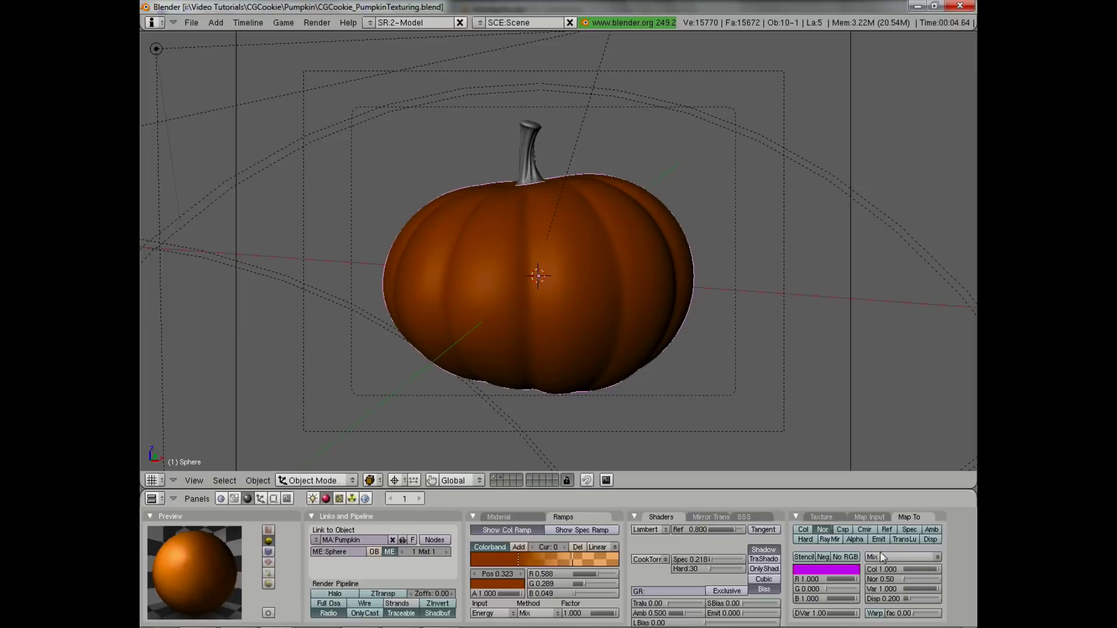
pyautogui.press('F12')
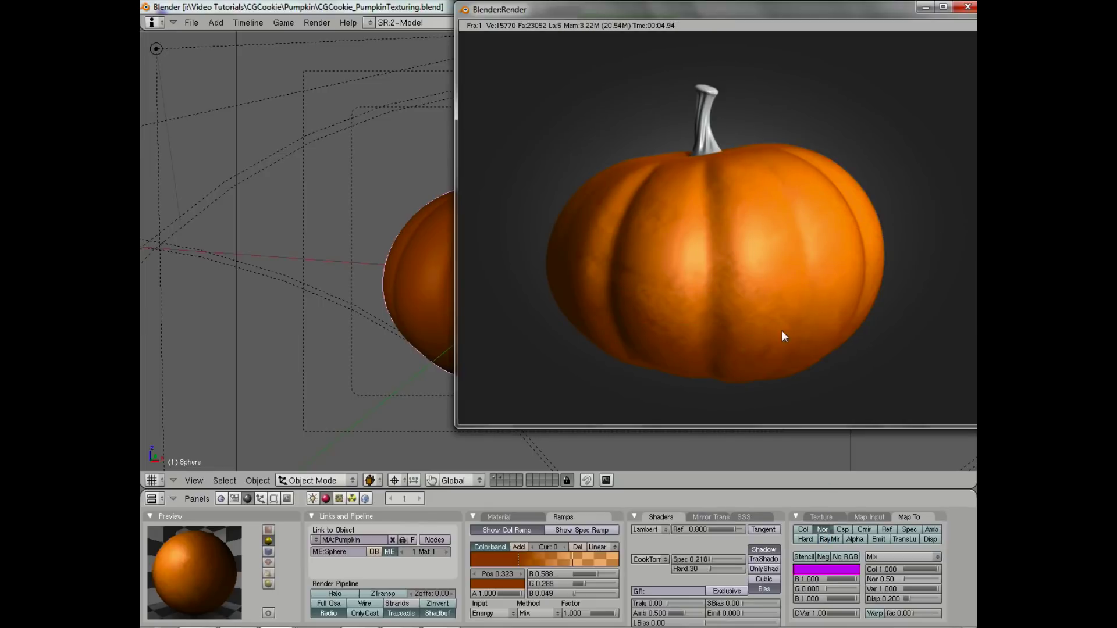
pyautogui.click(727, 495)
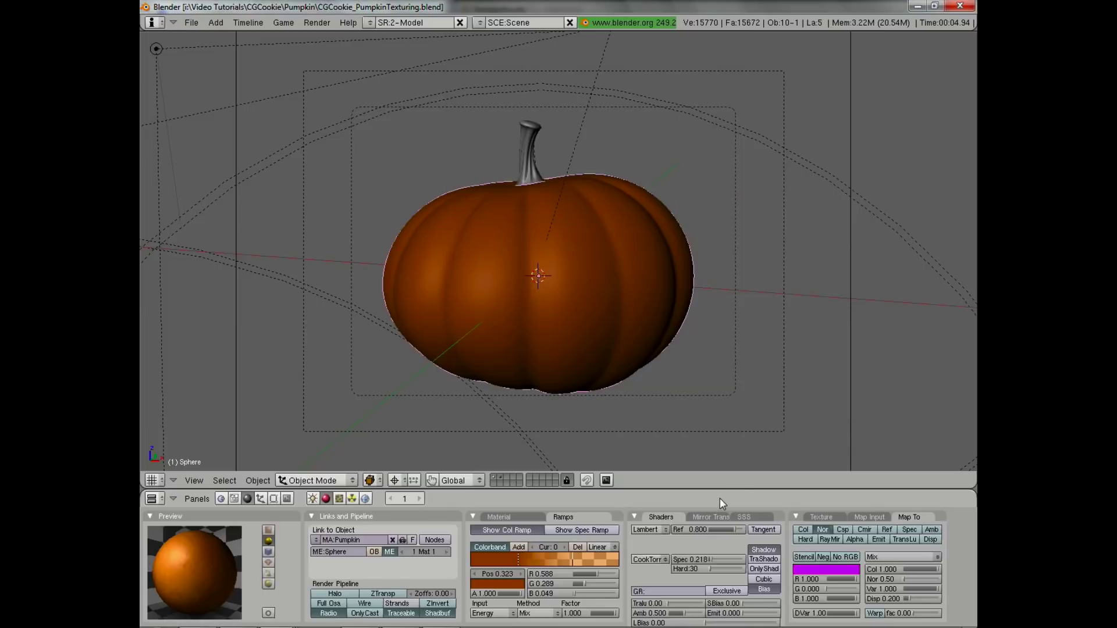
# - Set the Clouds texture's noise size to 0.350 and render the pumpkin from the material settings
pyautogui.click(339, 499)
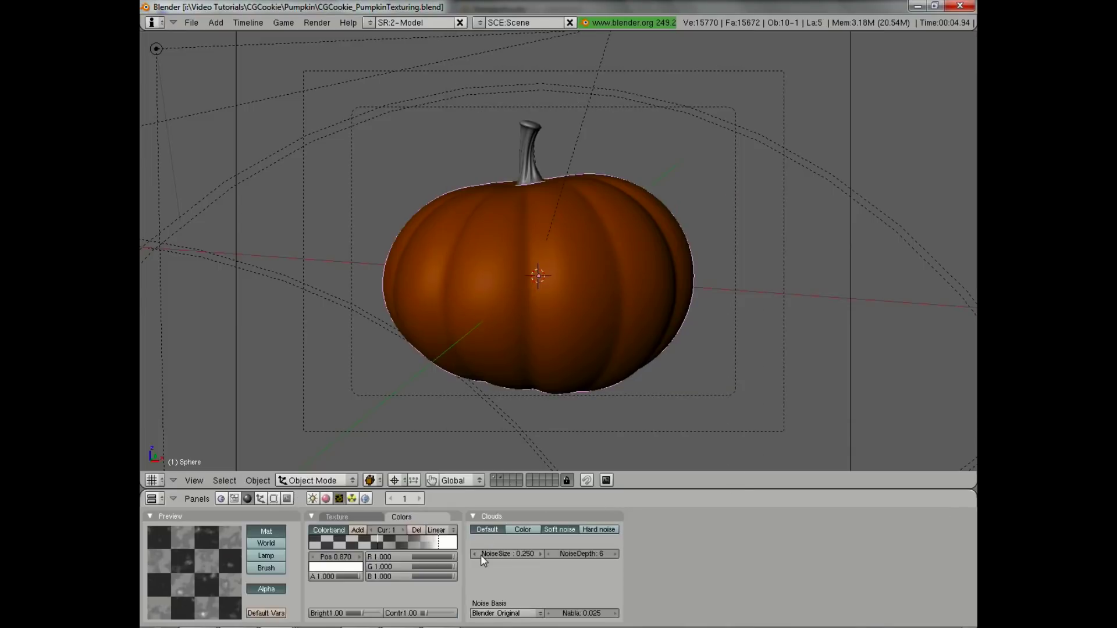
pyautogui.click(325, 498)
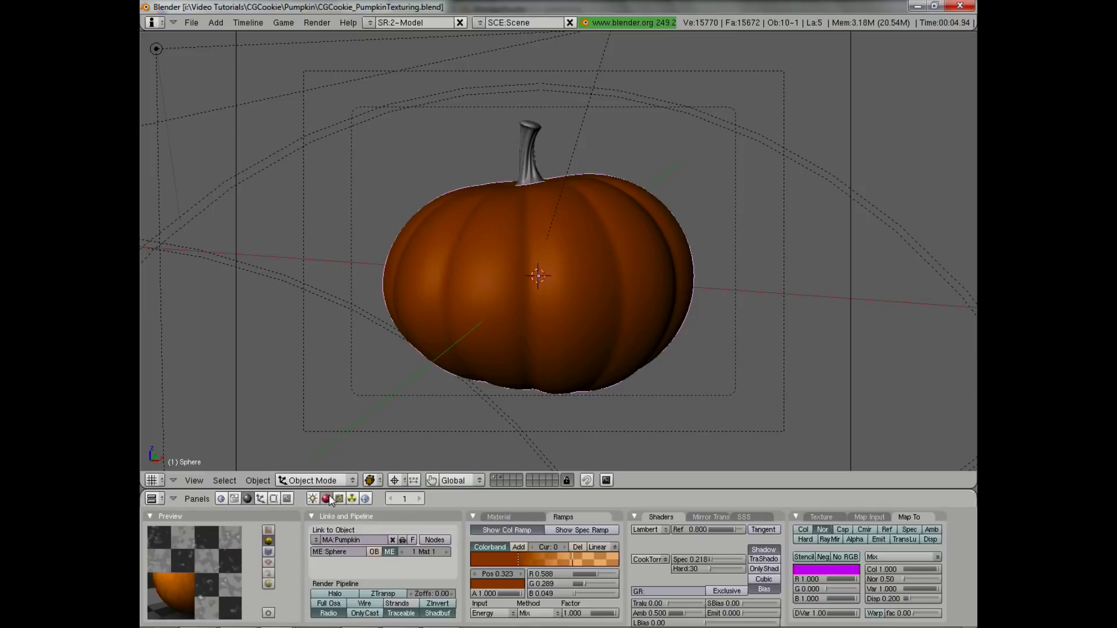
pyautogui.press('F12')
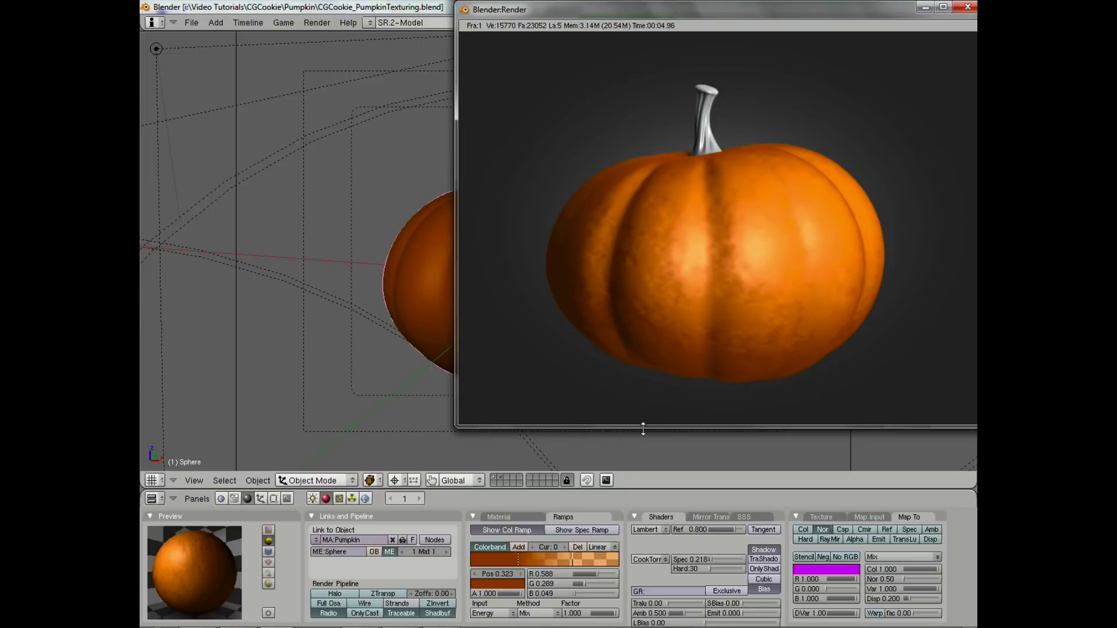
pyautogui.press('Escape')
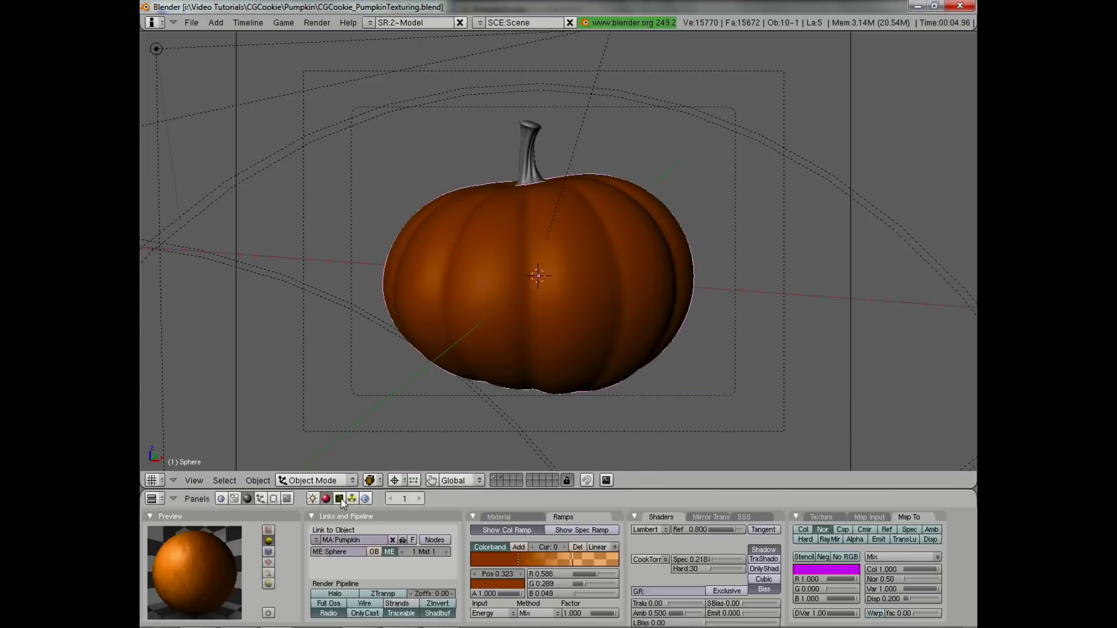
# - Set the Clouds texture's normal strength to 0.20 and render the pumpkin
pyautogui.click(339, 498)
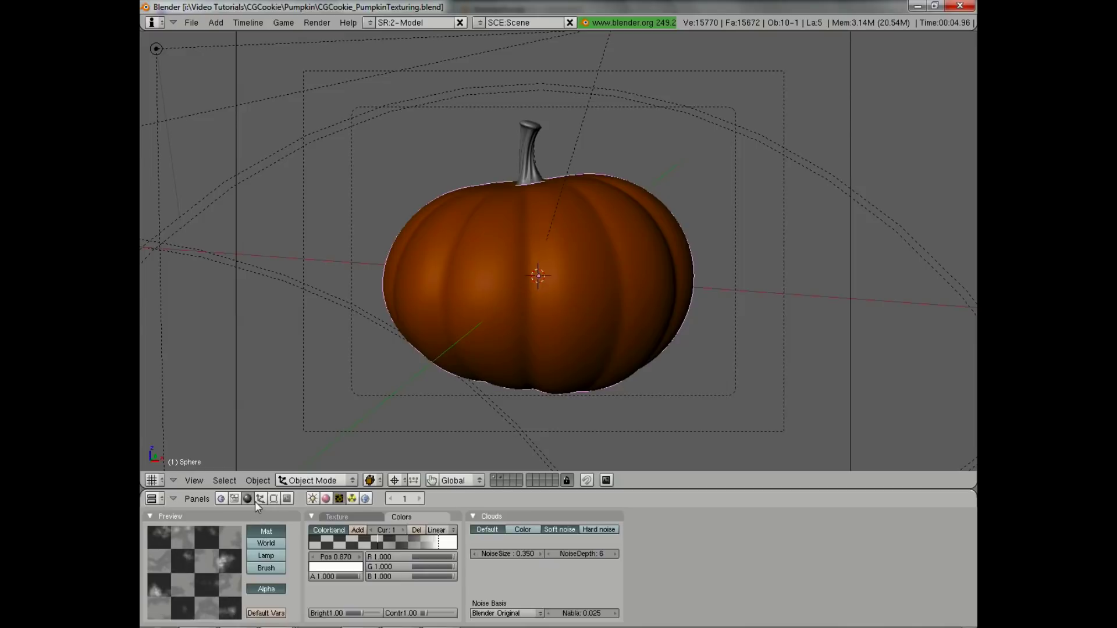
pyautogui.click(327, 499)
pyautogui.click(888, 580)
pyautogui.write('0.2')
pyautogui.press('Return')
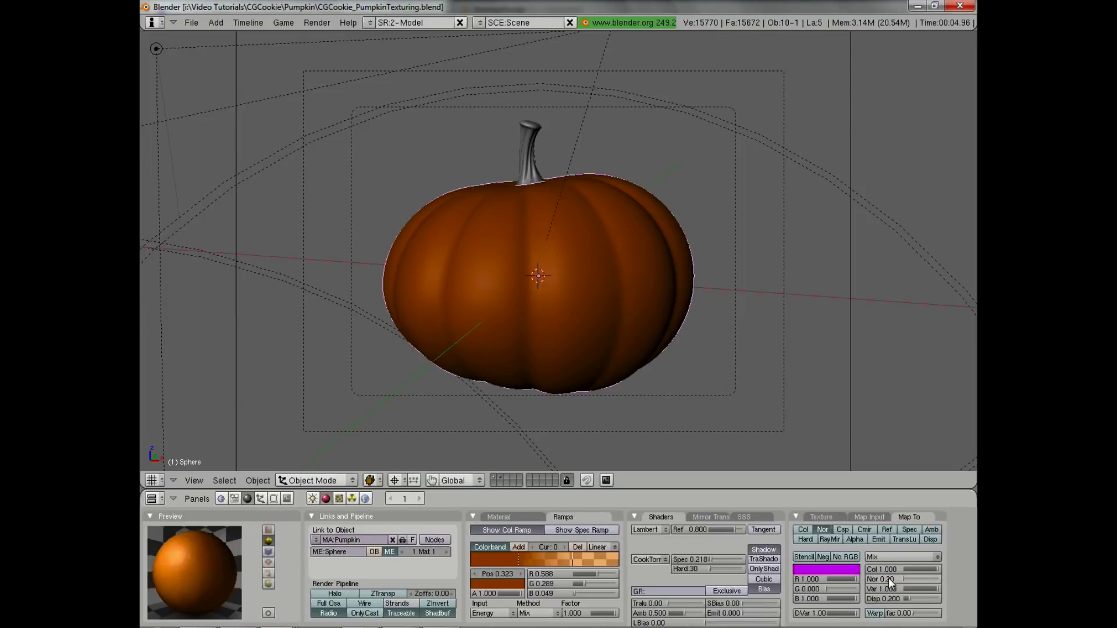
pyautogui.press('F12')
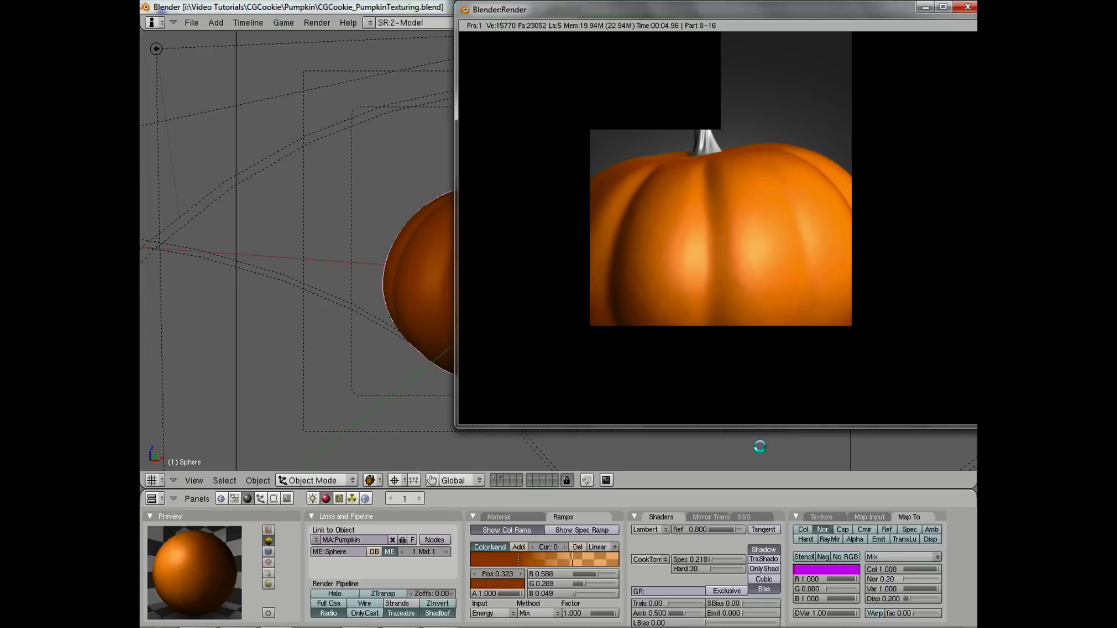
pyautogui.click(856, 490)
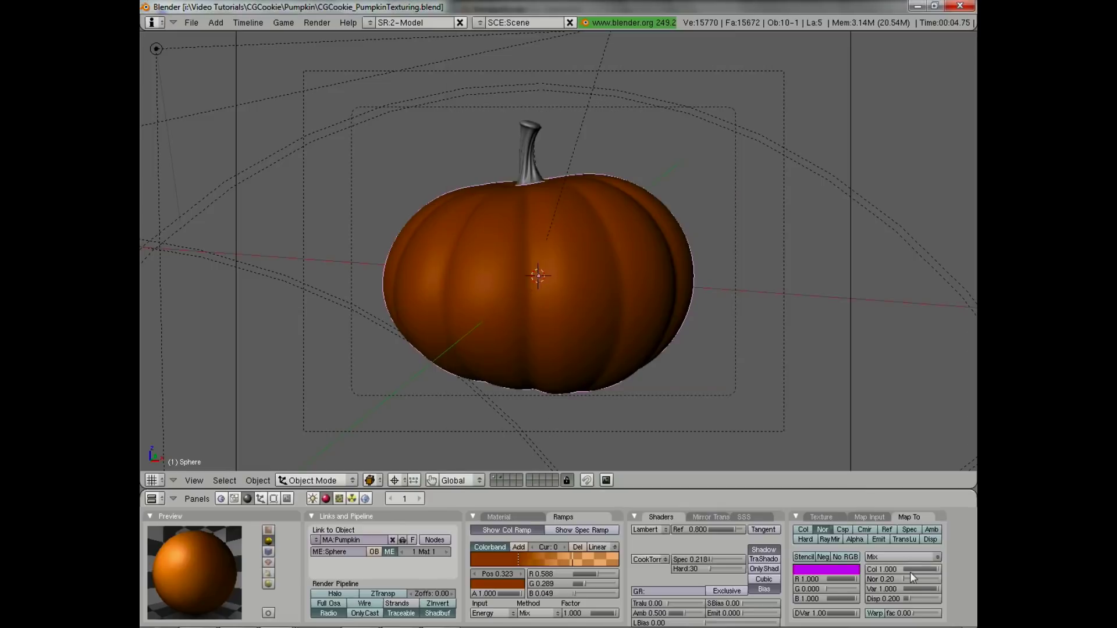
# - Set the Clouds texture's normal strength to 0.30 and inspect the bump in a new render
pyautogui.click(894, 580)
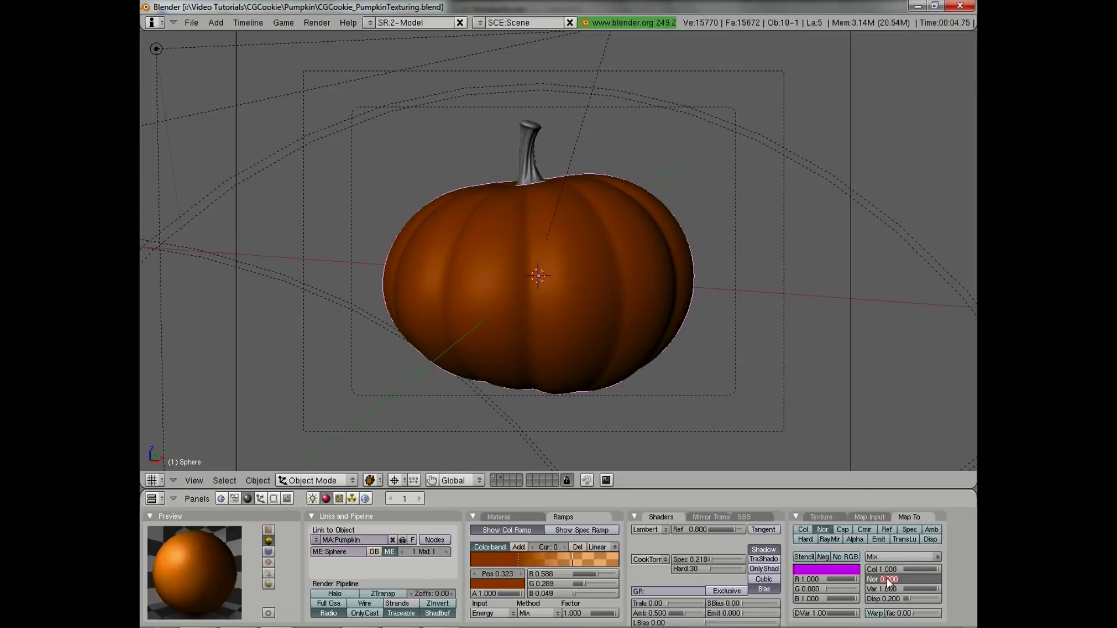
pyautogui.write('0.3')
pyautogui.press('Return')
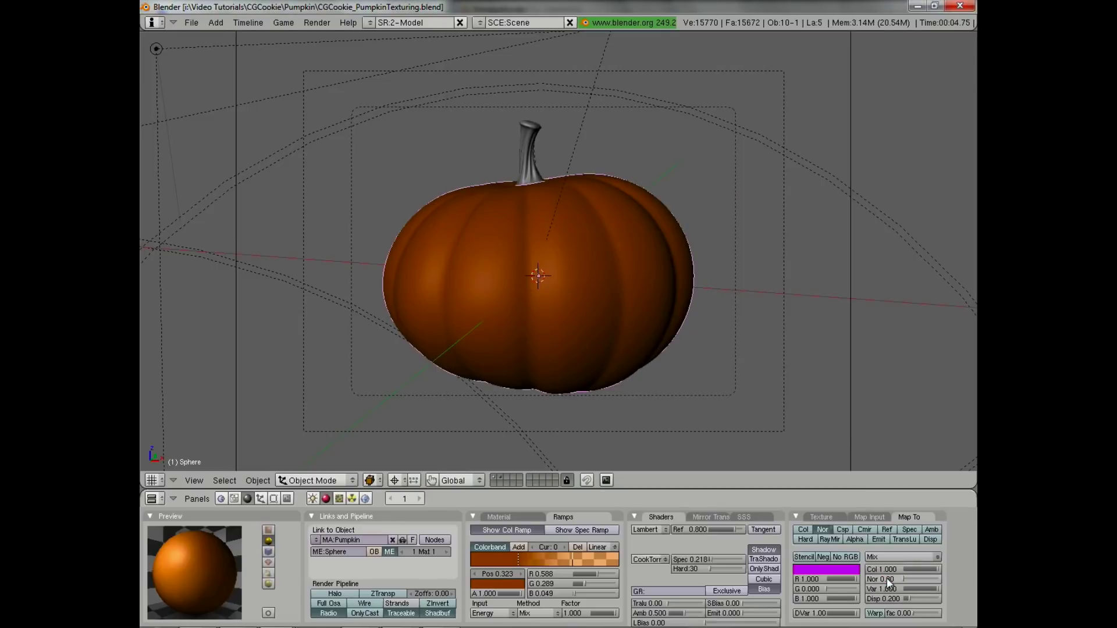
pyautogui.press('F12')
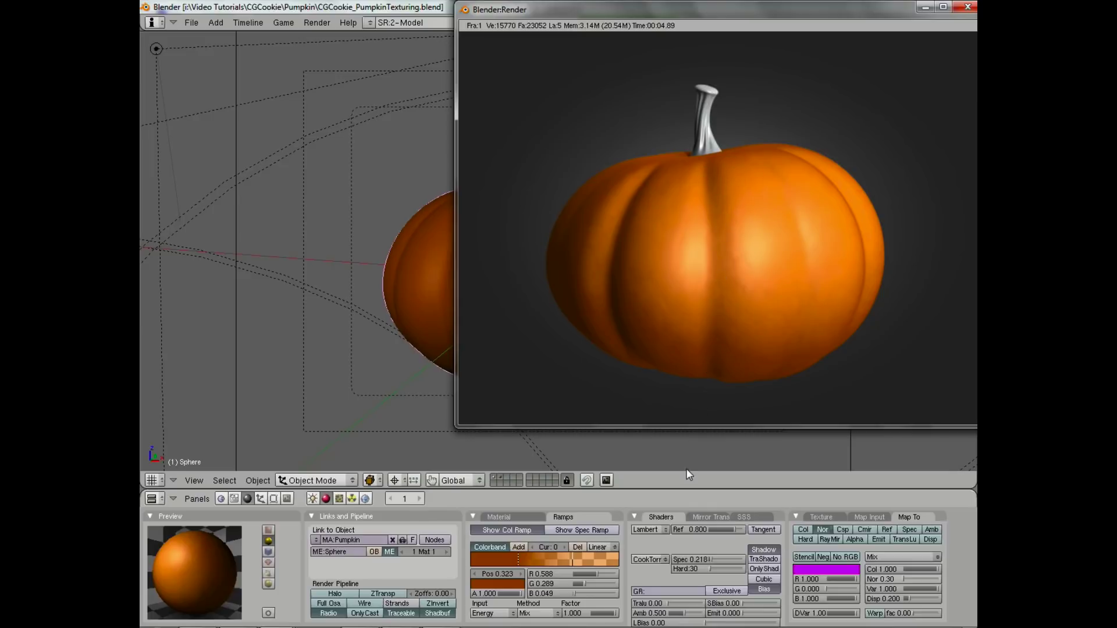
pyautogui.press('F11')
pyautogui.press('F11')
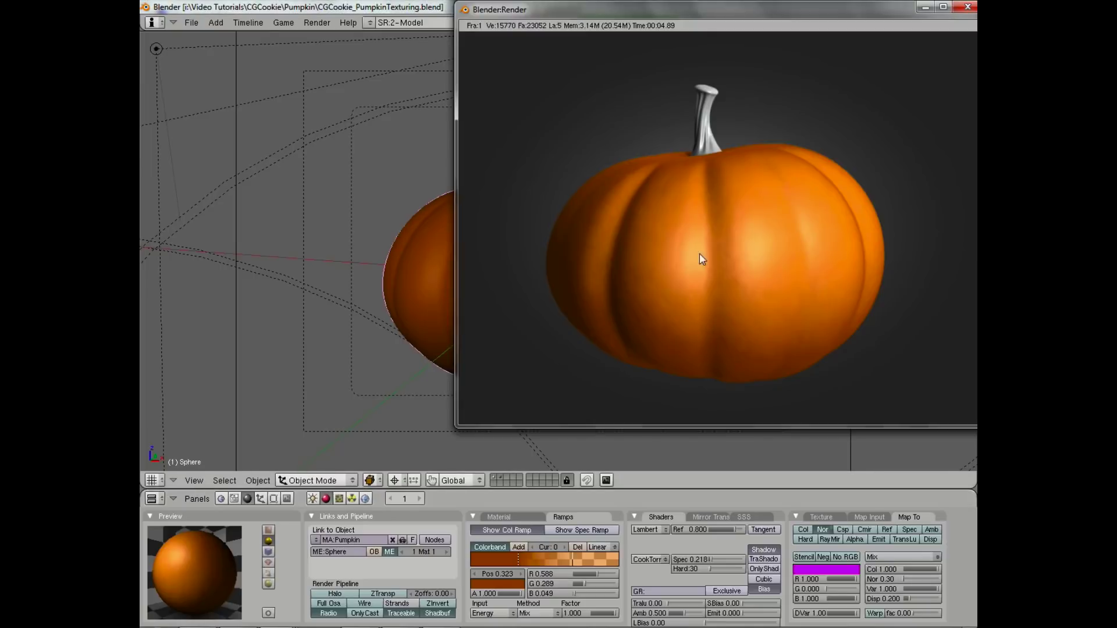
pyautogui.press('F11')
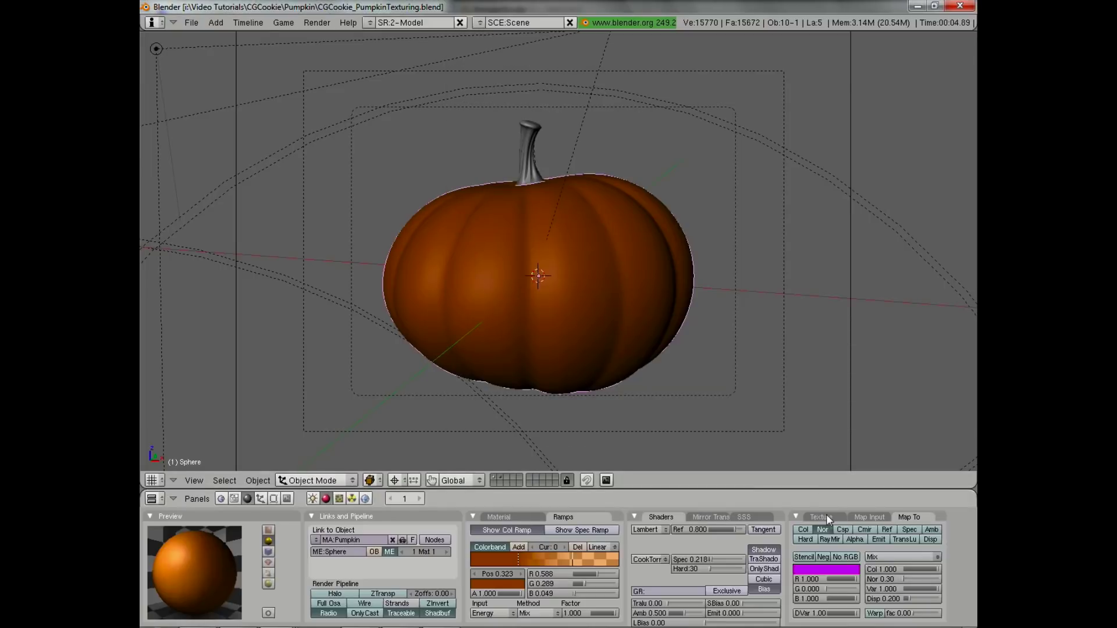
# - Select the Musgrave texture in the first slot, set its normal strength to 0.06 and render the pumpkin
pyautogui.click(826, 517)
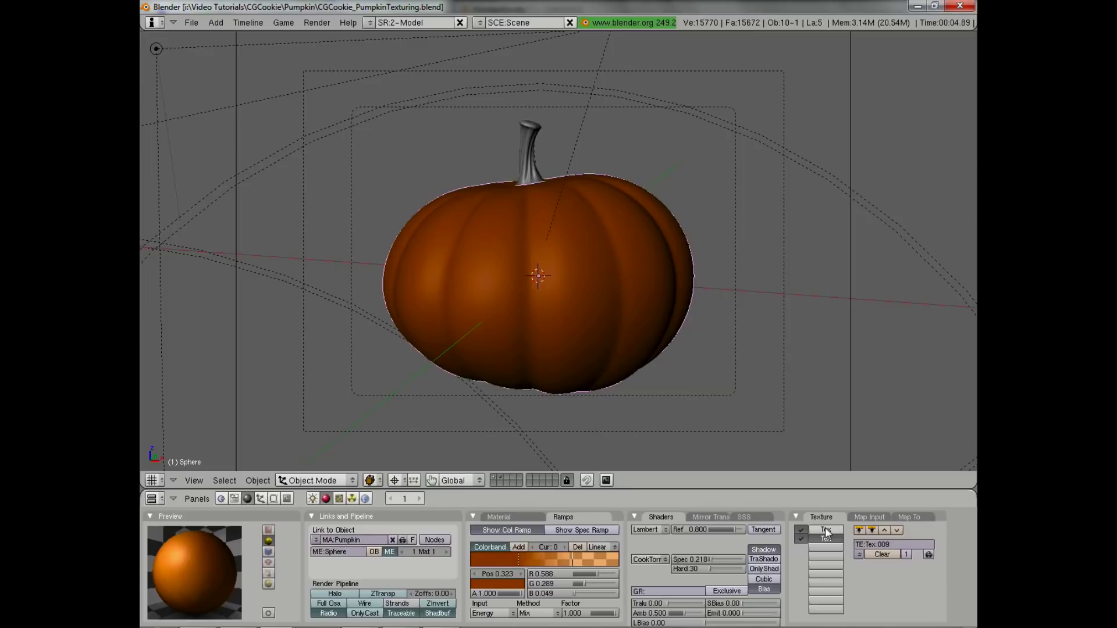
pyautogui.click(906, 516)
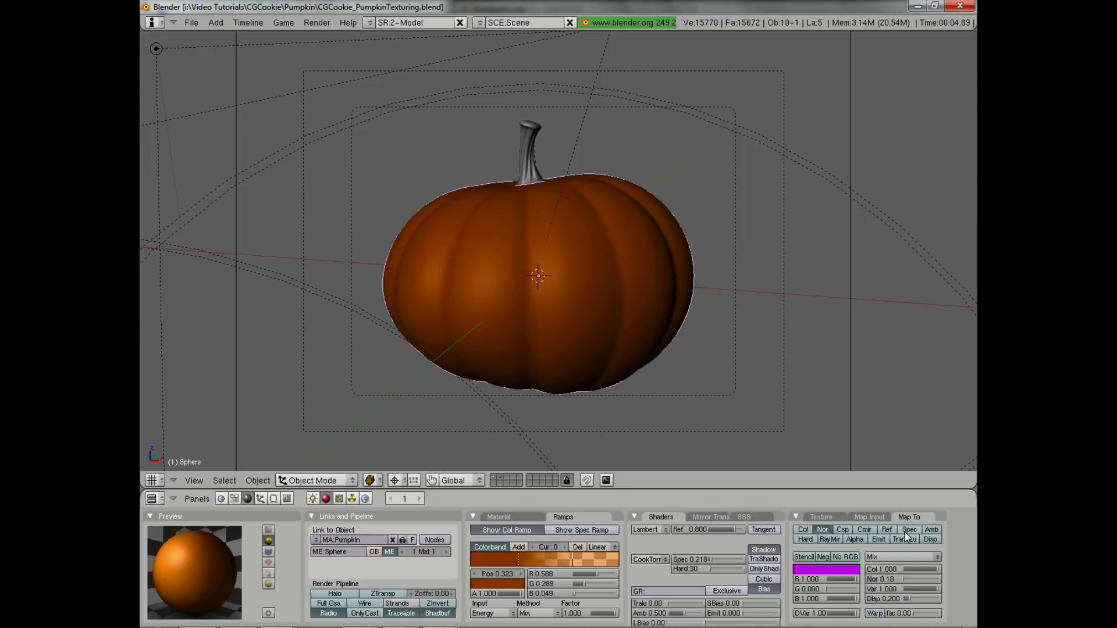
pyautogui.click(888, 580)
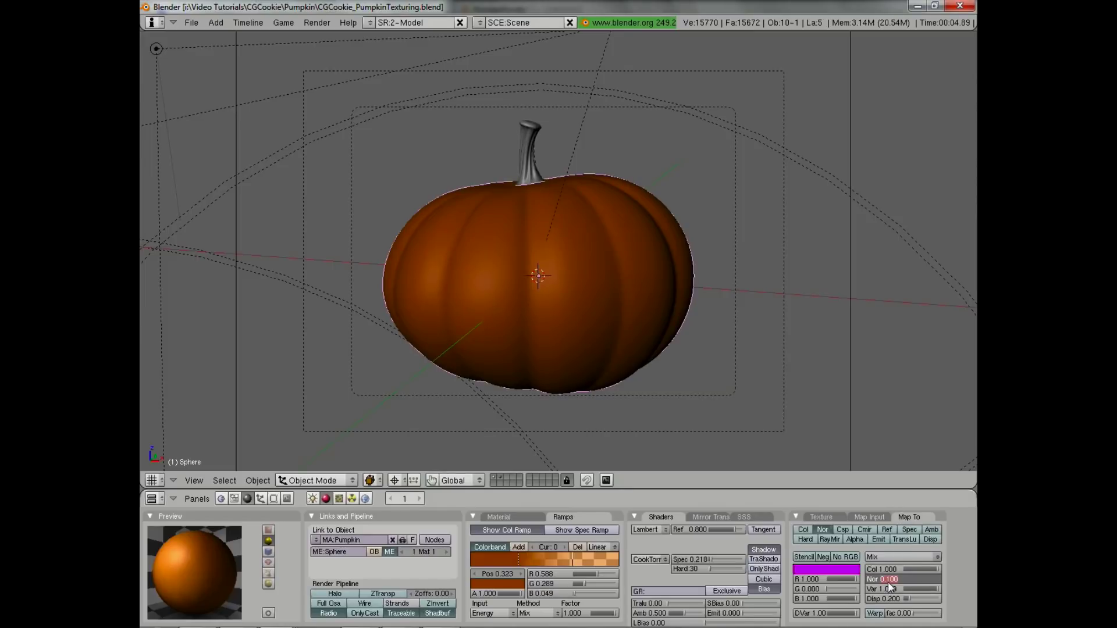
pyautogui.write('0.5')
pyautogui.press('Return')
pyautogui.press('F12')
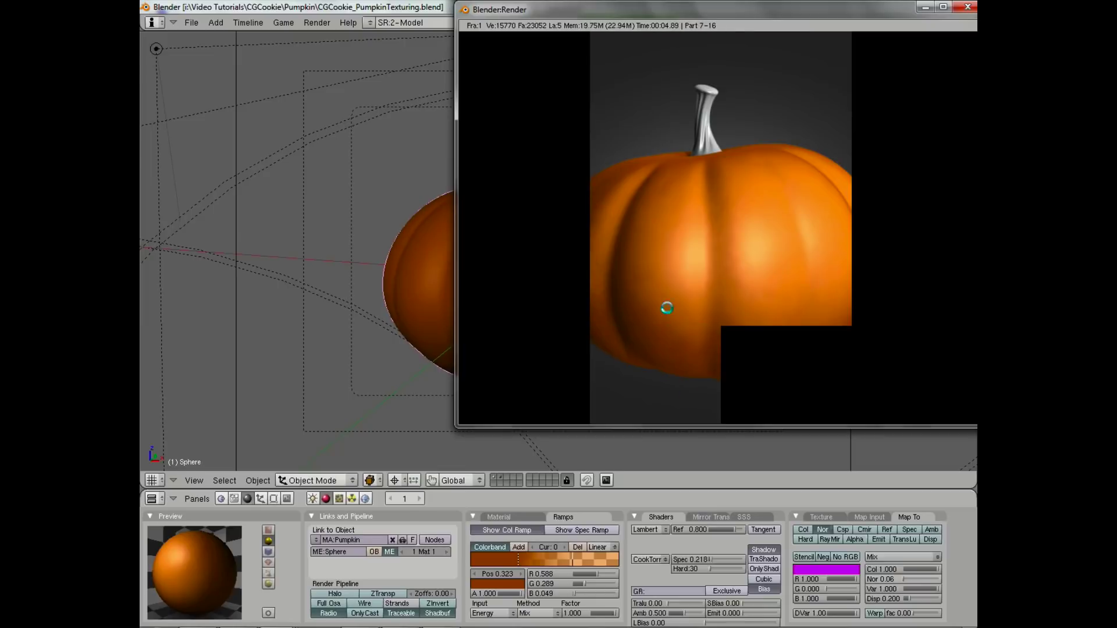
pyautogui.press('F11')
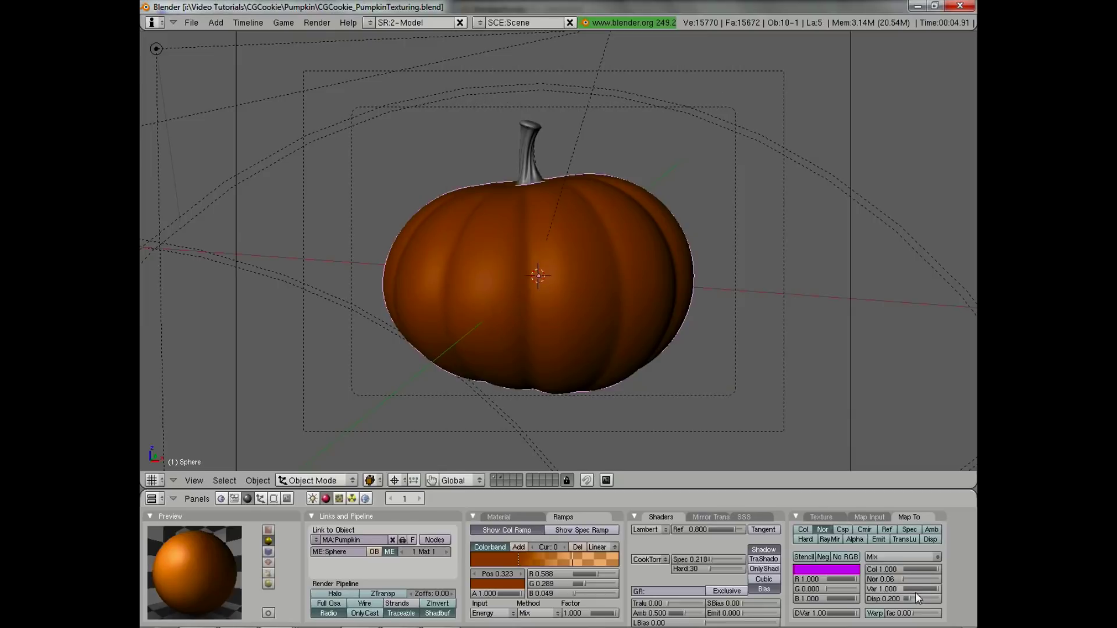
# - Set the Musgrave texture's normal strength to 0.08 and render the pumpkin
pyautogui.click(895, 578)
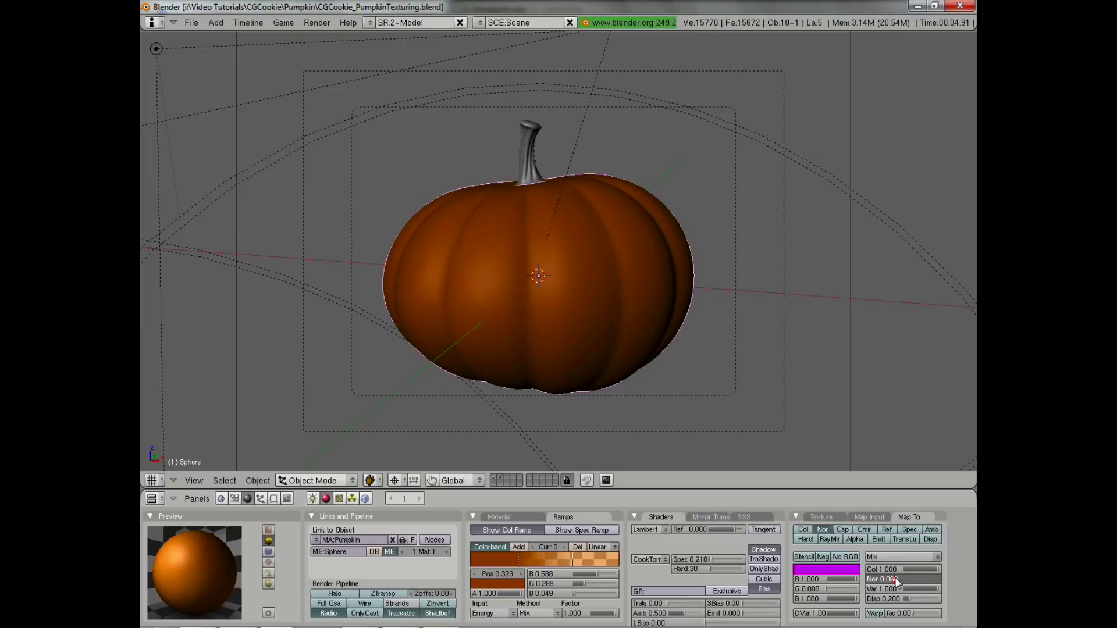
pyautogui.write('8')
pyautogui.press('Return')
pyautogui.press('F12')
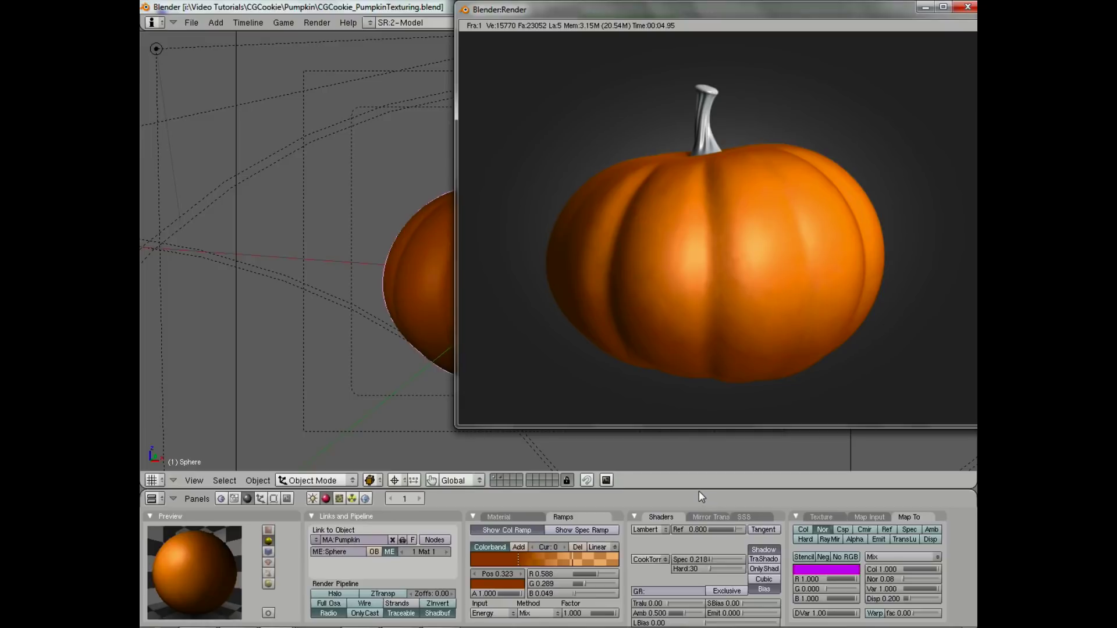
# - Close the render and save the file over the existing version
pyautogui.press('Escape')
pyautogui.hotkey('ctrl', 'w')
pyautogui.click(624, 329)
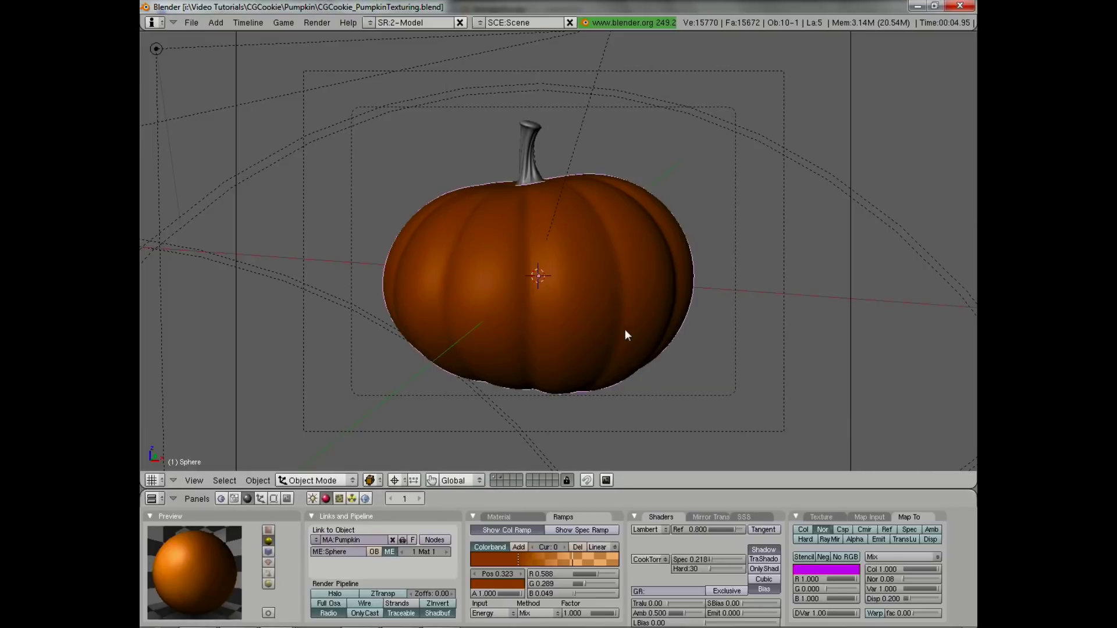
# - Select the pumpkin's stem and add a new material named Stem to it
pyautogui.rightClick(526, 128)
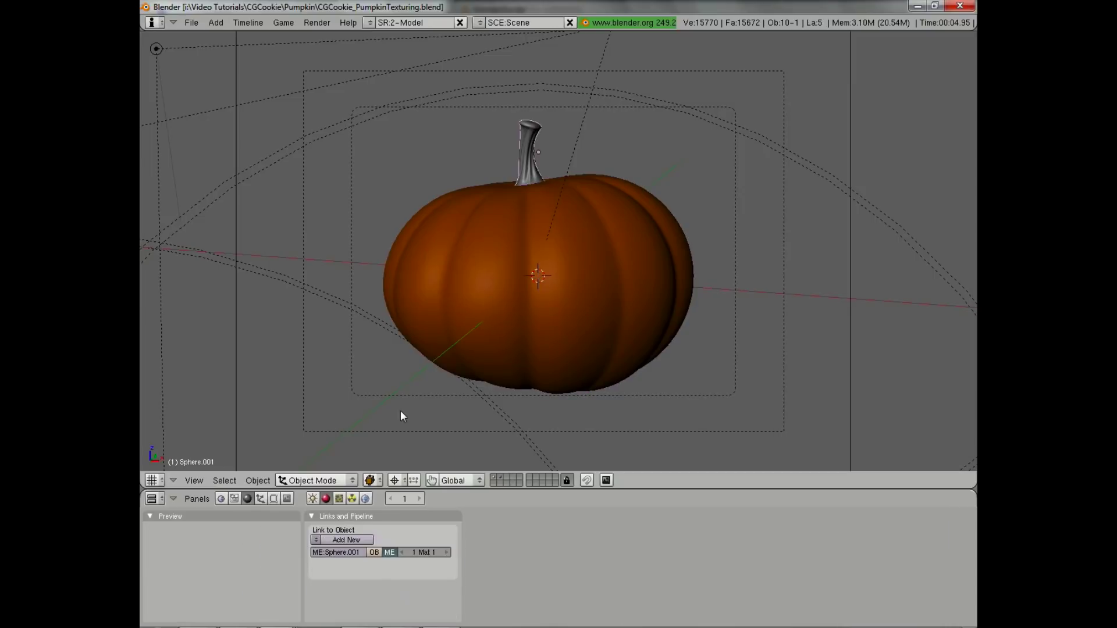
pyautogui.click(349, 541)
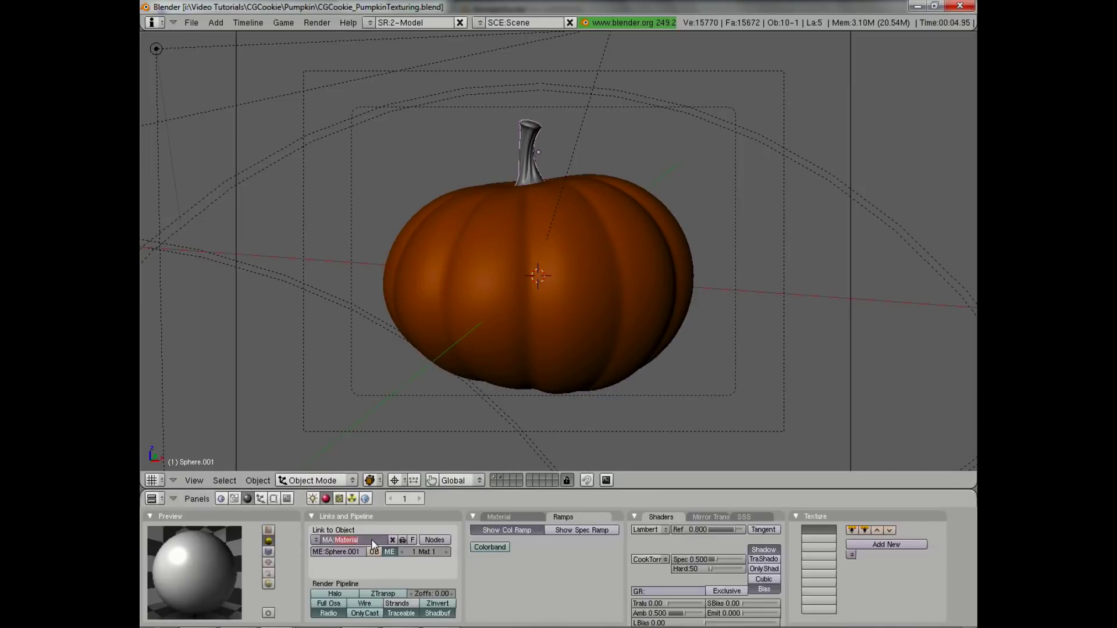
pyautogui.write('Stem')
pyautogui.press('Return')
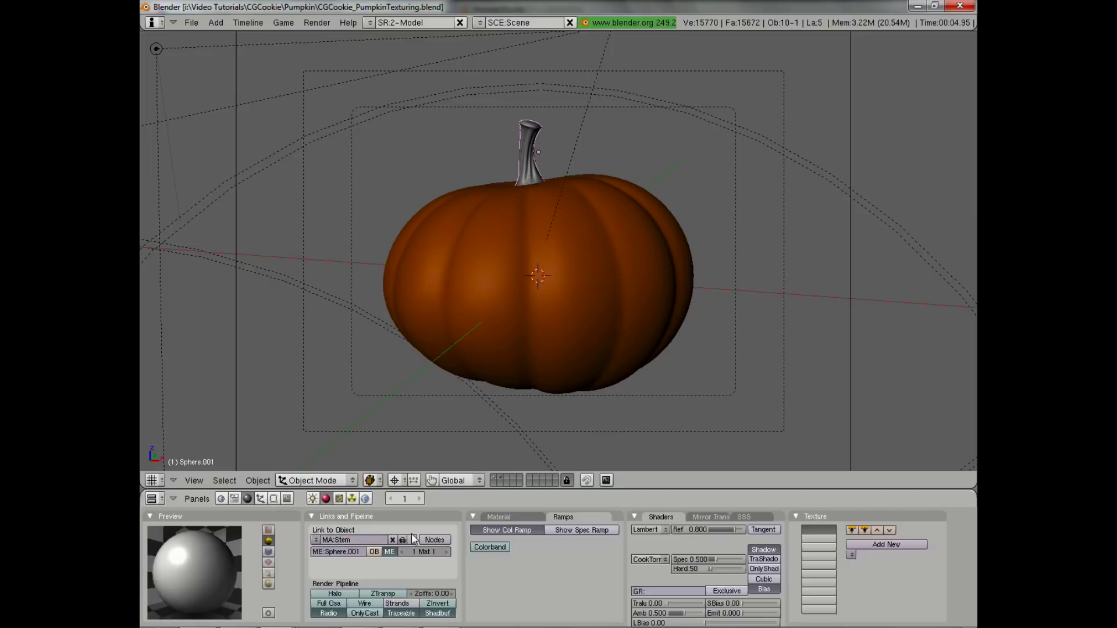
# - Set the Stem material's colour to dark brown (R 0.360, G 0.271, B 0.186) and adjust its specularity
pyautogui.click(505, 519)
pyautogui.click(478, 581)
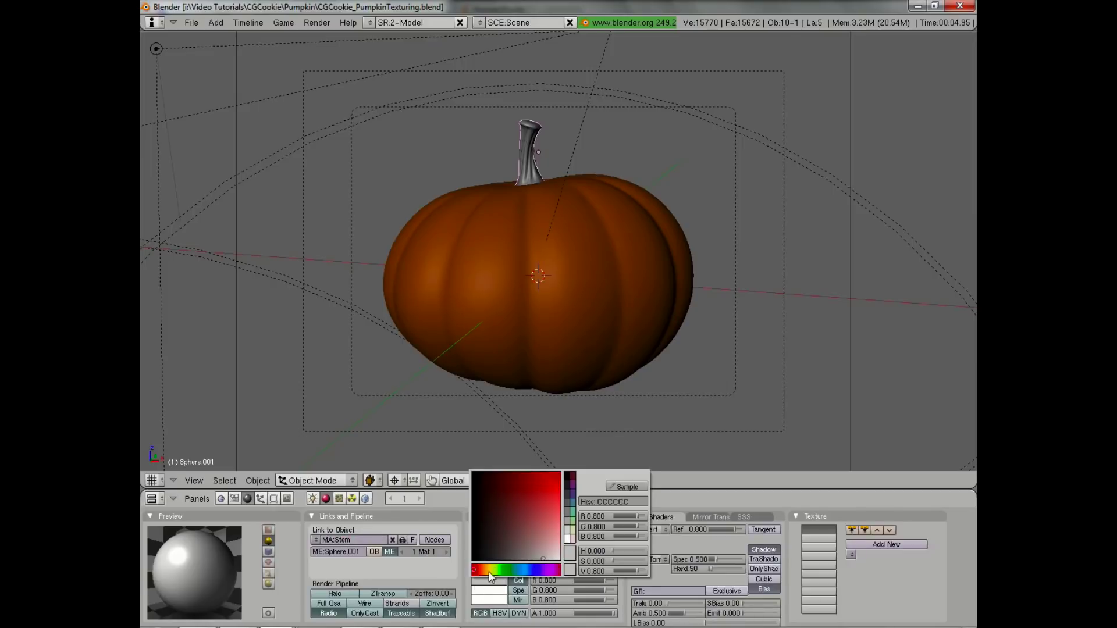
pyautogui.moveTo(484, 568); pyautogui.dragTo(477, 569)
pyautogui.moveTo(511, 511)
pyautogui.mouseDown()
pyautogui.moveTo(499, 505)
pyautogui.moveTo(500, 517)
pyautogui.moveTo(504, 493)
pyautogui.mouseUp()
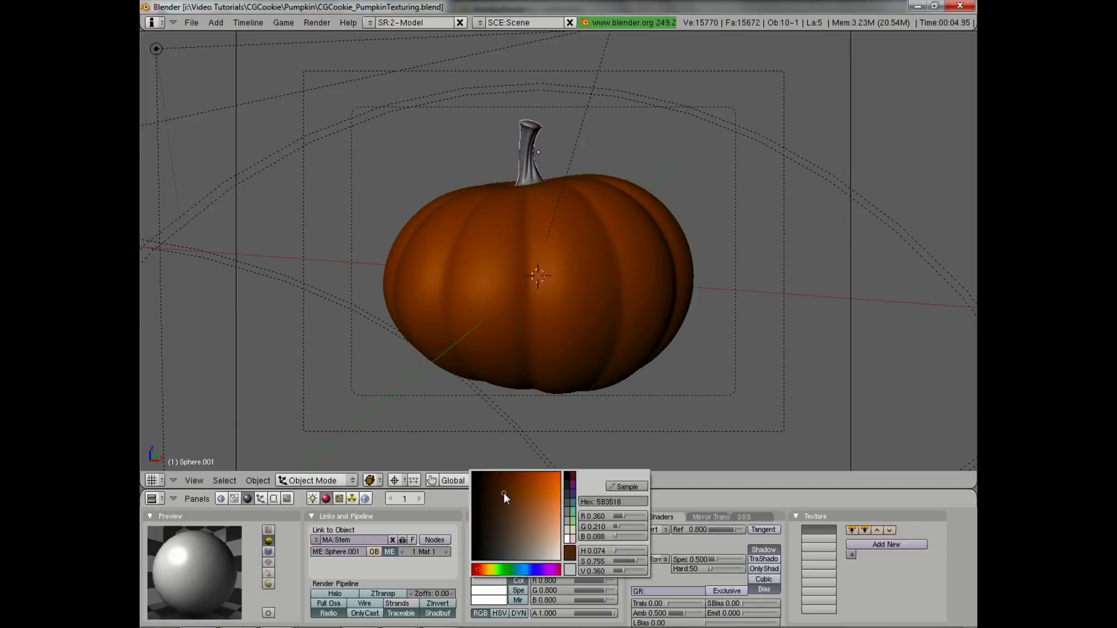
pyautogui.click(480, 570)
pyautogui.moveTo(503, 492); pyautogui.dragTo(503, 517)
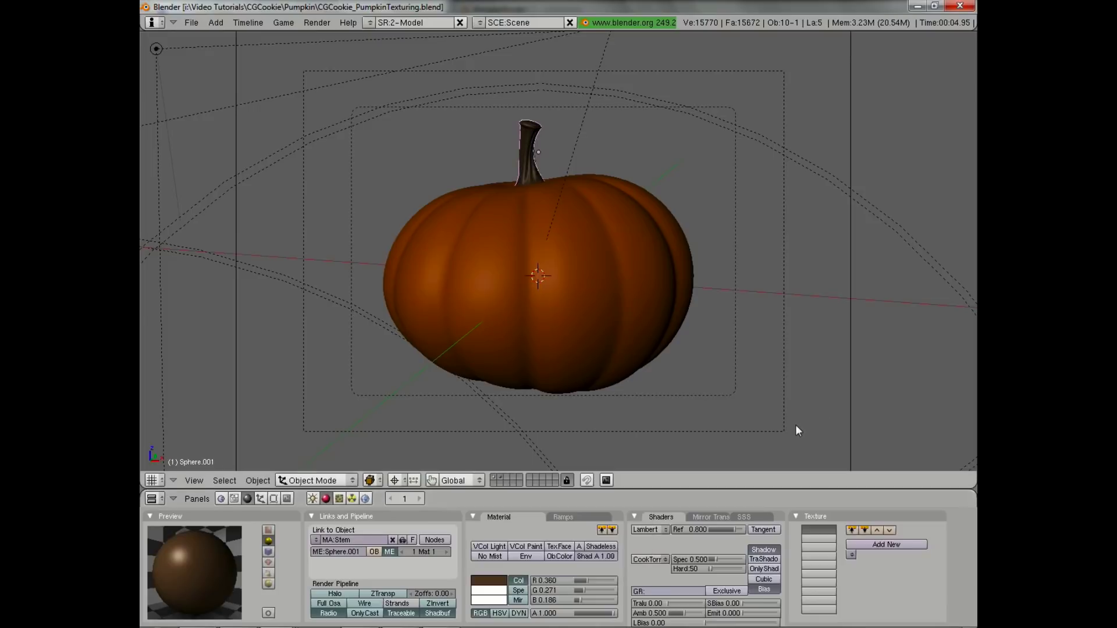
pyautogui.moveTo(734, 560)
pyautogui.mouseDown()
pyautogui.moveTo(721, 555)
pyautogui.moveTo(727, 568)
pyautogui.mouseUp()
# - Add a Clouds texture to the first texture slot of the Stem material and switch it to hard noise
pyautogui.click(339, 499)
pyautogui.click(354, 528)
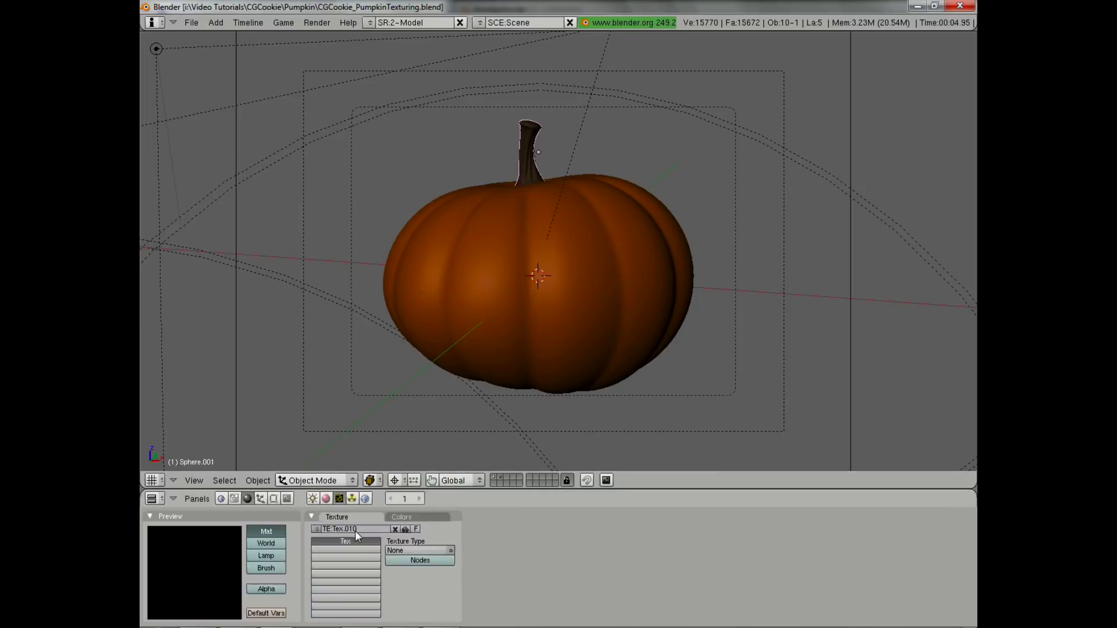
pyautogui.click(418, 550)
pyautogui.click(427, 511)
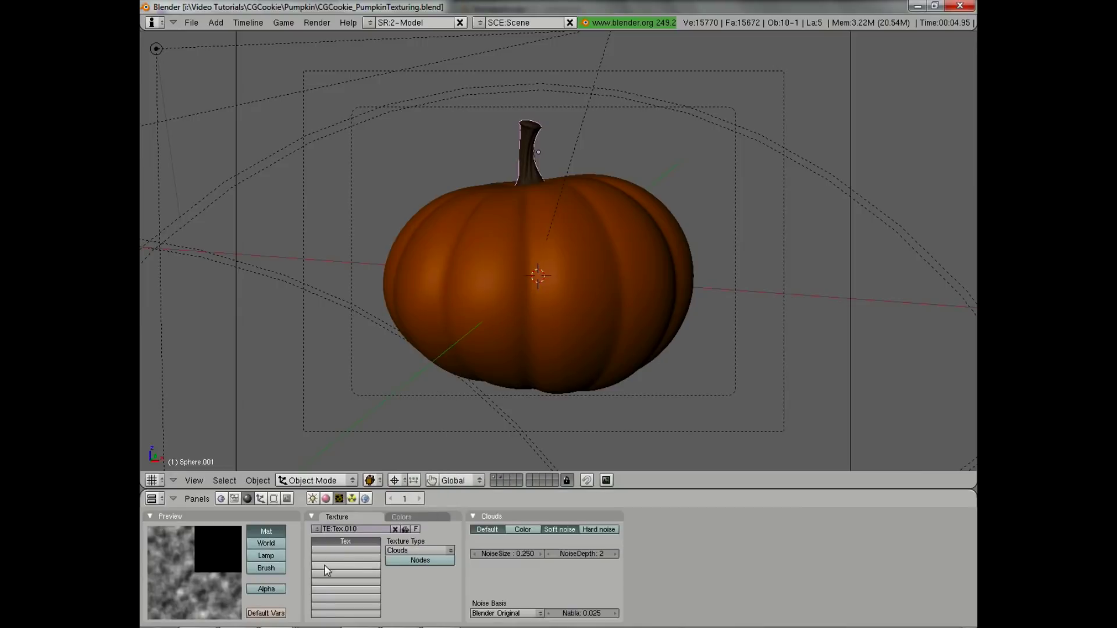
pyautogui.click(605, 529)
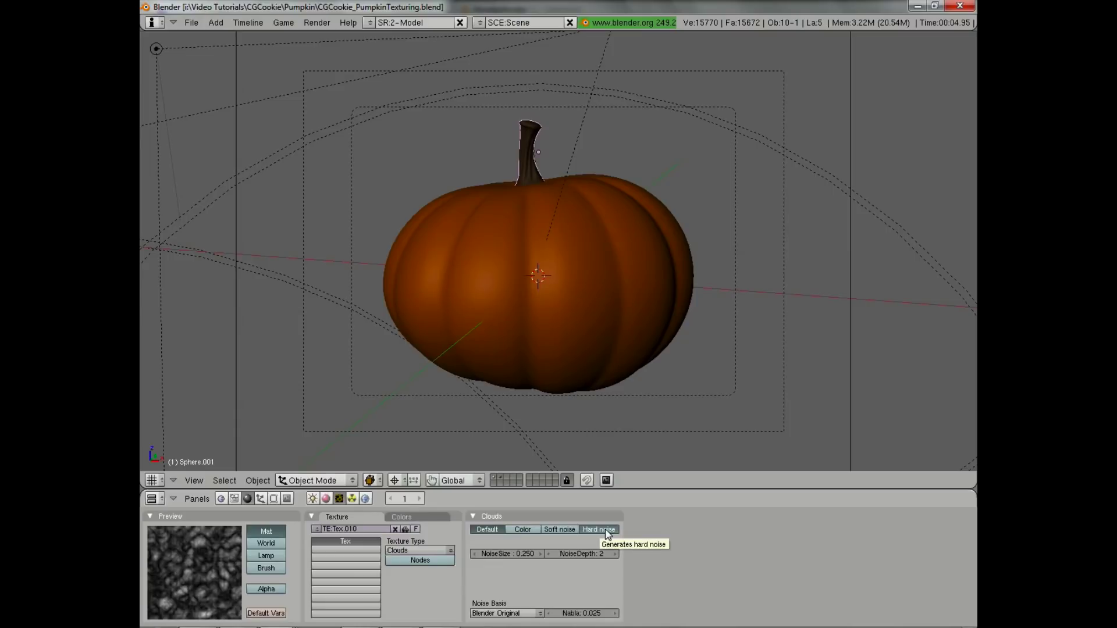
# - Map the Stem material's Clouds texture to normals instead of colour, with a normal strength of 1.23
pyautogui.click(326, 499)
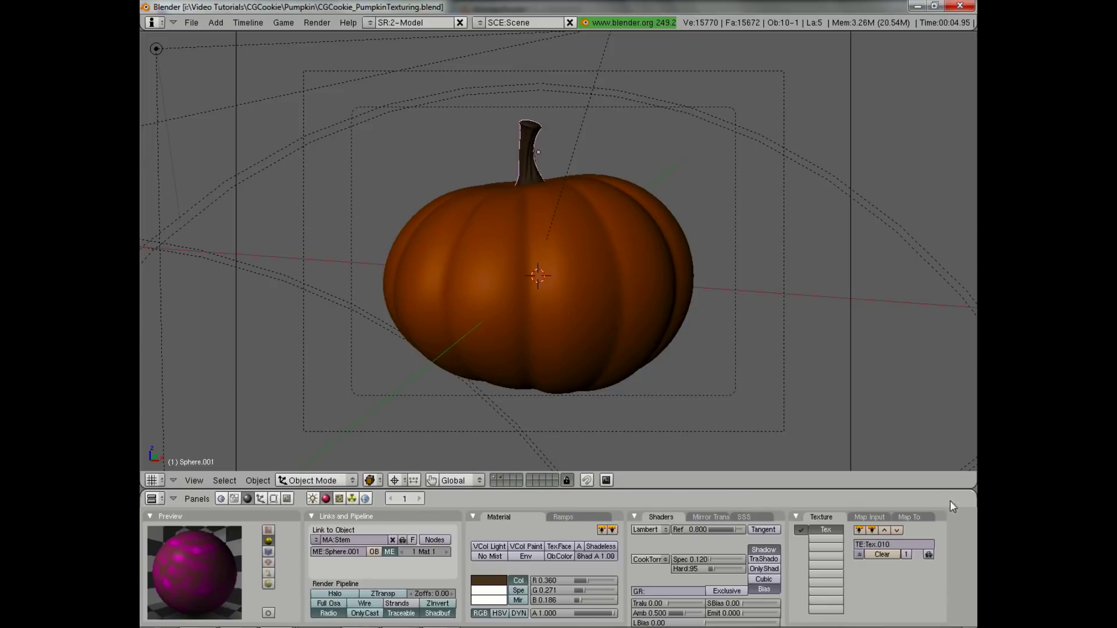
pyautogui.click(912, 517)
pyautogui.click(802, 529)
pyautogui.click(820, 530)
pyautogui.moveTo(908, 576); pyautogui.dragTo(910, 577)
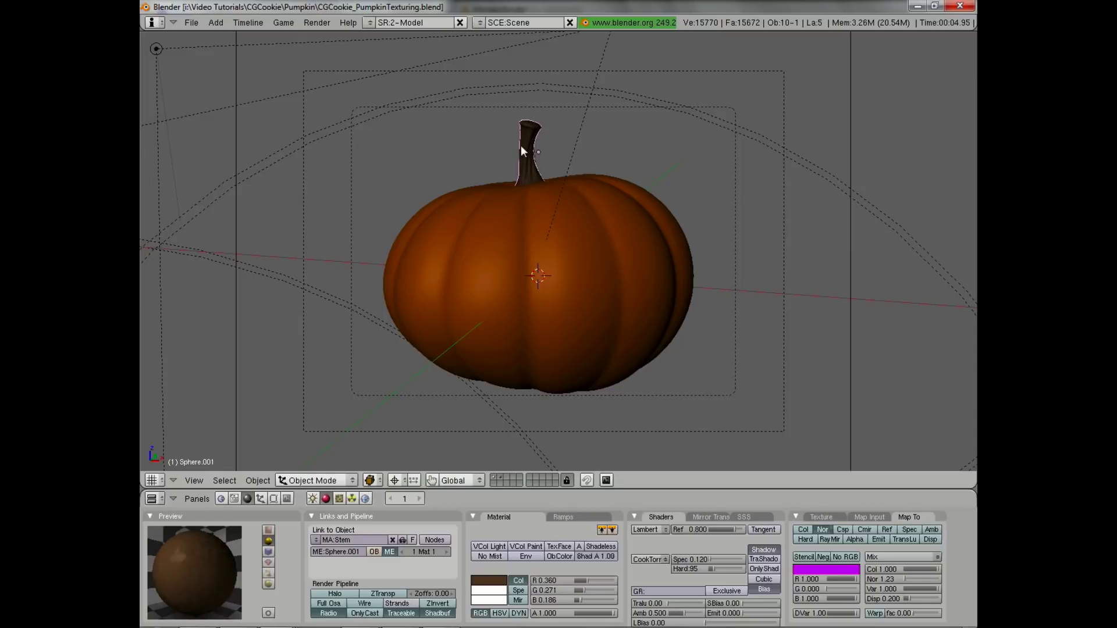
# - Switch the material preview to a flat plane and set the texture's X size to 6.00
pyautogui.click(268, 532)
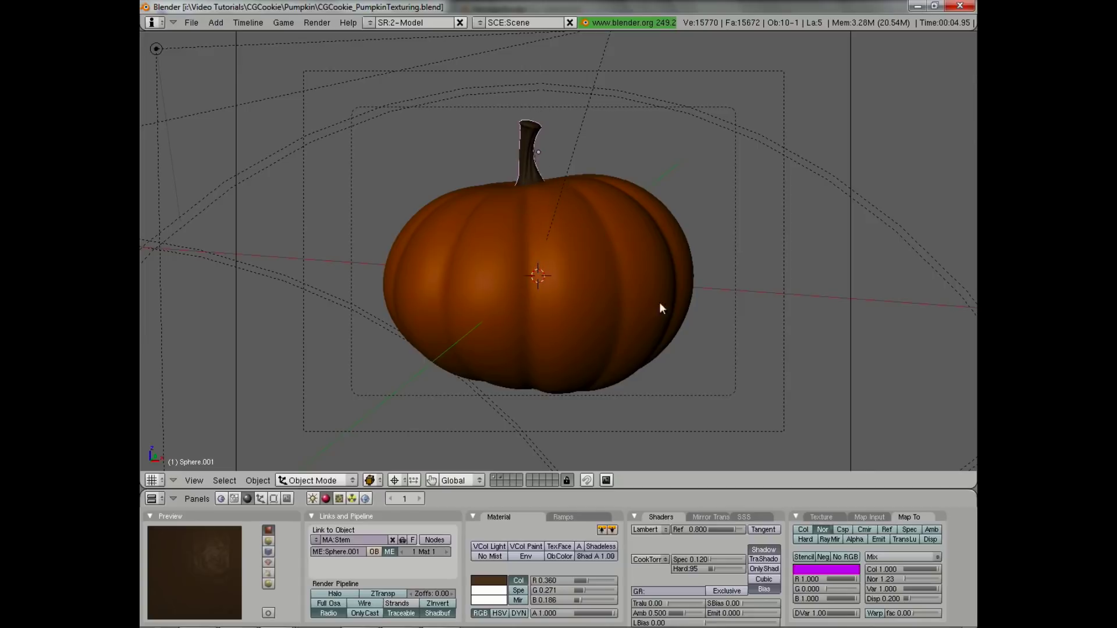
pyautogui.click(865, 517)
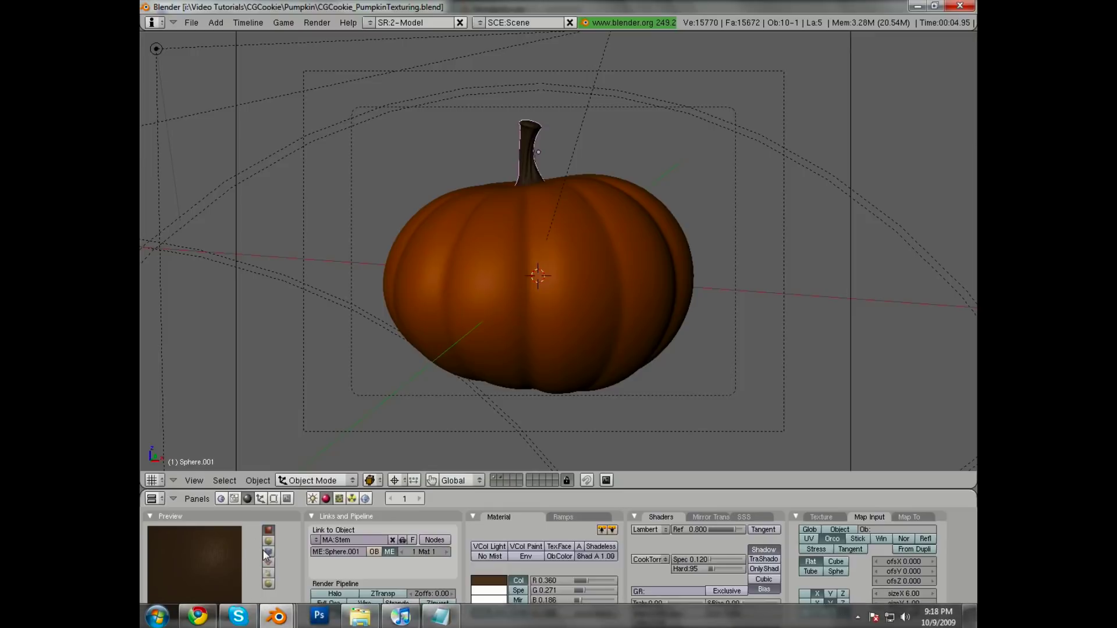
pyautogui.click(908, 517)
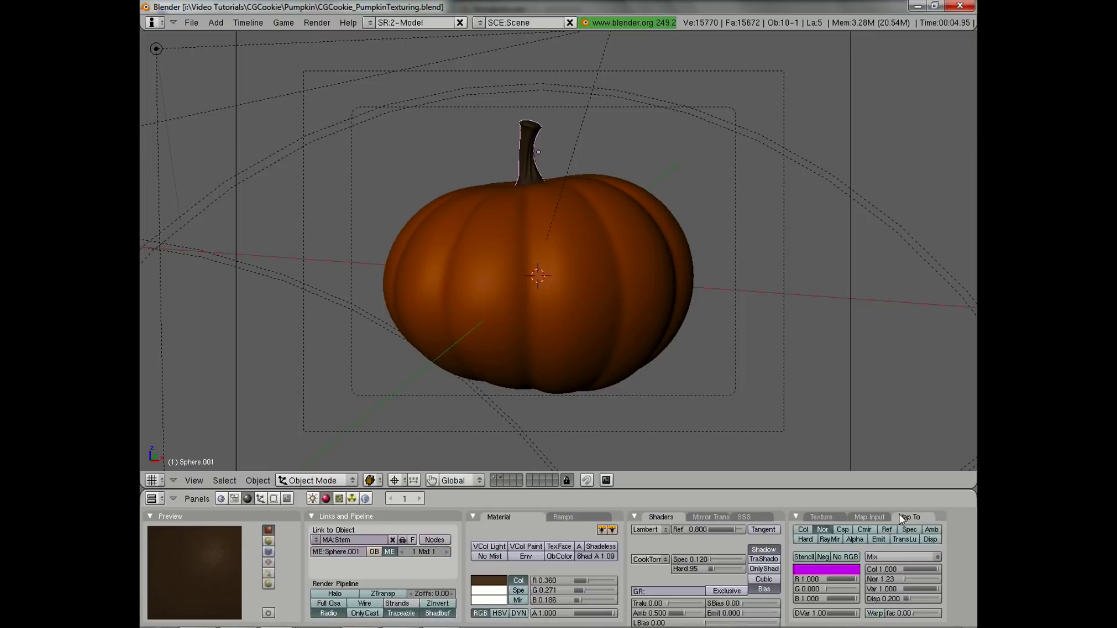
# - Try mapping the Stem texture to colour, switch that mapping off again, and test-render the pumpkin
pyautogui.click(803, 530)
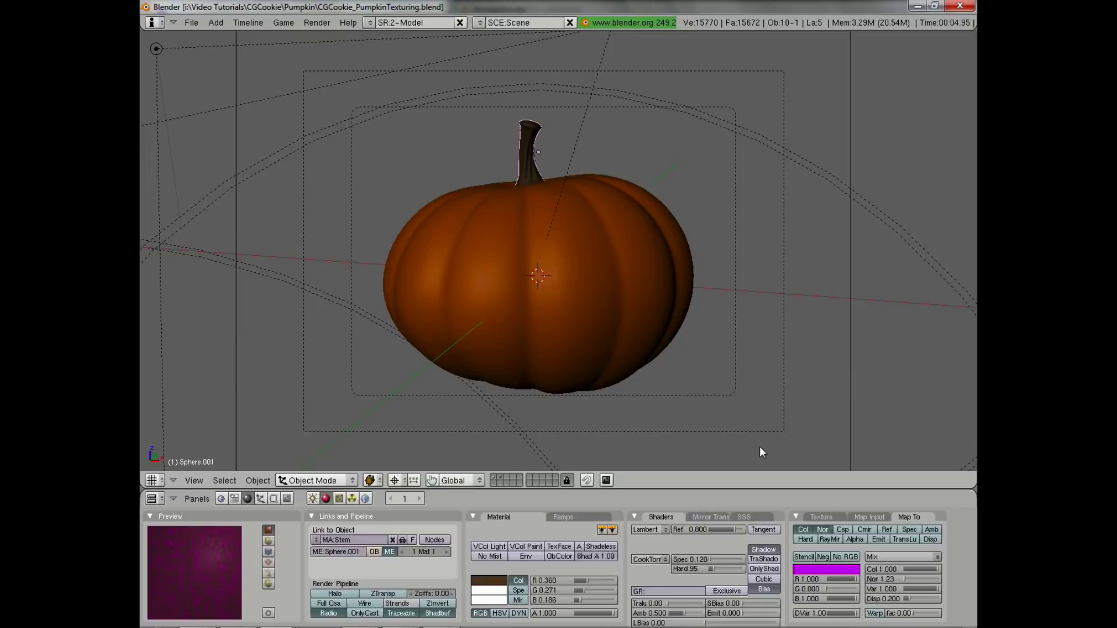
pyautogui.click(805, 529)
pyautogui.press('F12')
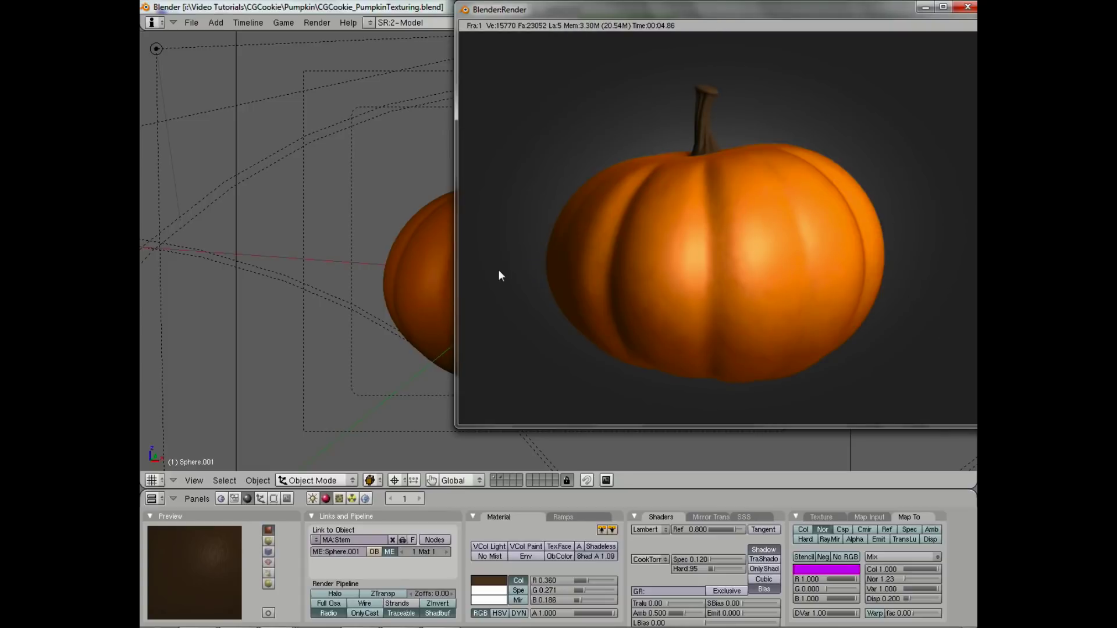
pyautogui.press('Escape')
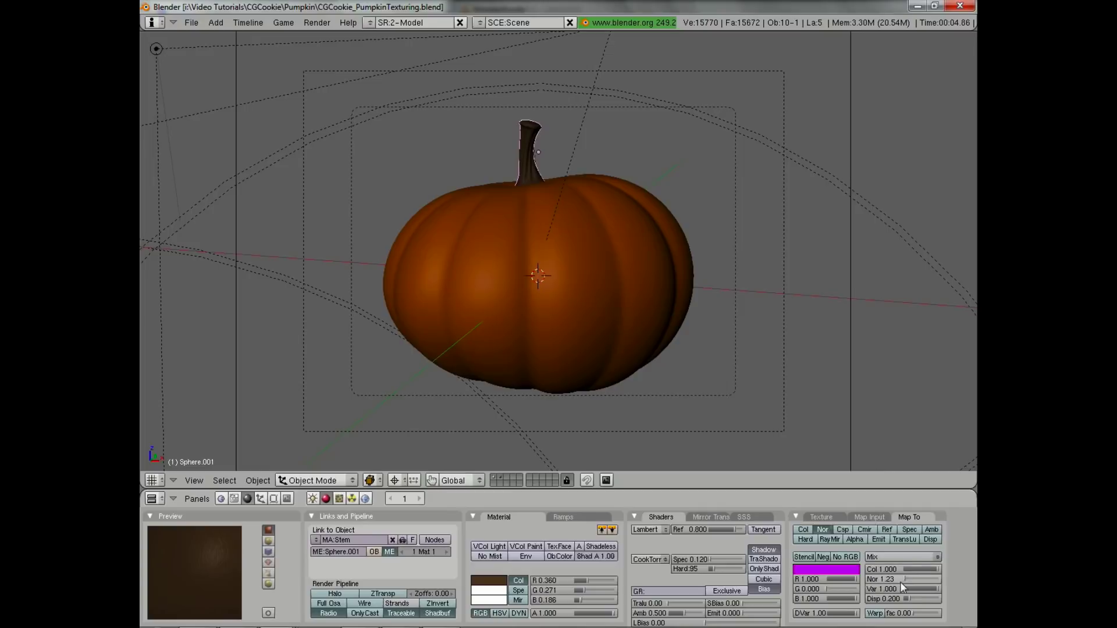
# - Test-render the stem with a normal strength of 7.57, and reduce the strength to 3.34
pyautogui.moveTo(912, 574); pyautogui.dragTo(920, 581)
pyautogui.press('F12')
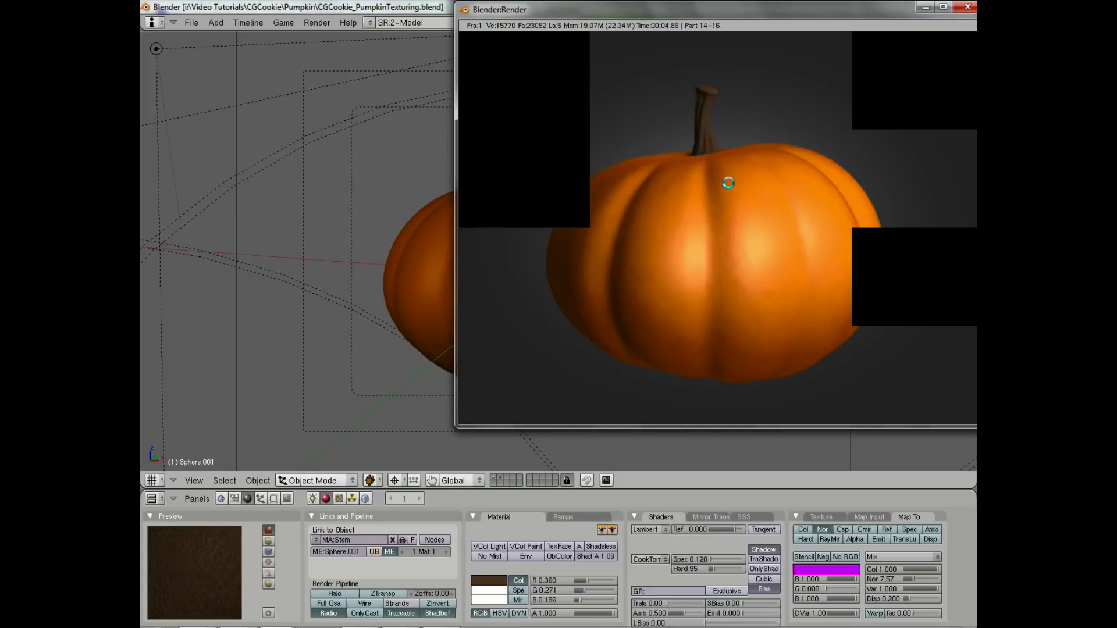
pyautogui.press('Escape')
pyautogui.moveTo(921, 578); pyautogui.dragTo(915, 577)
# - Set the stem's Clouds noise size to 0.150, test-render it, and return to the Stem material settings
pyautogui.click(870, 518)
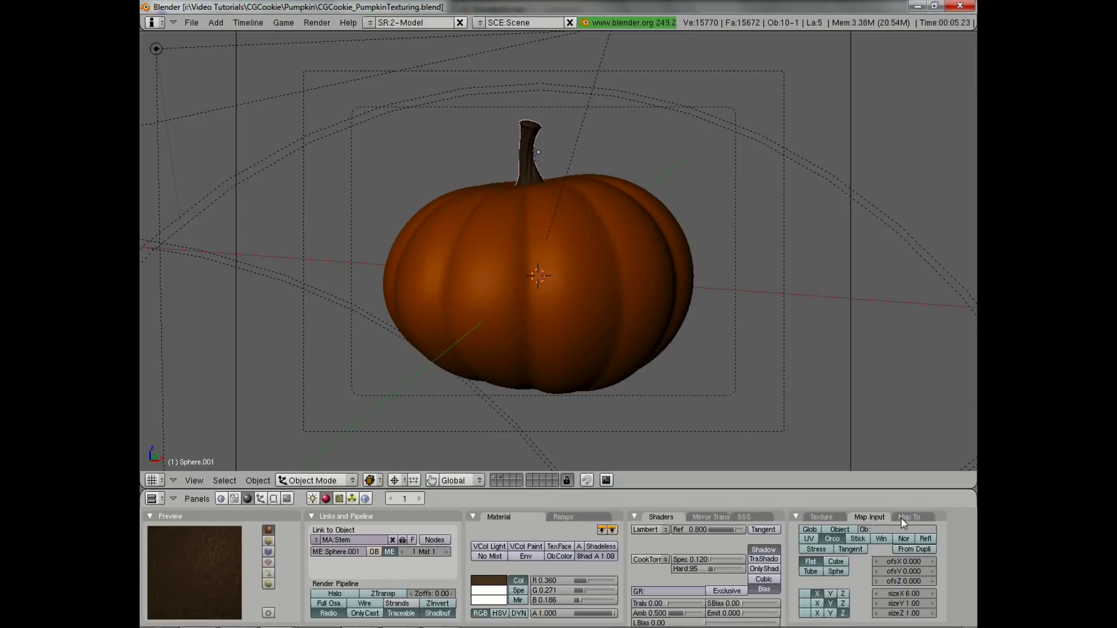
pyautogui.click(339, 499)
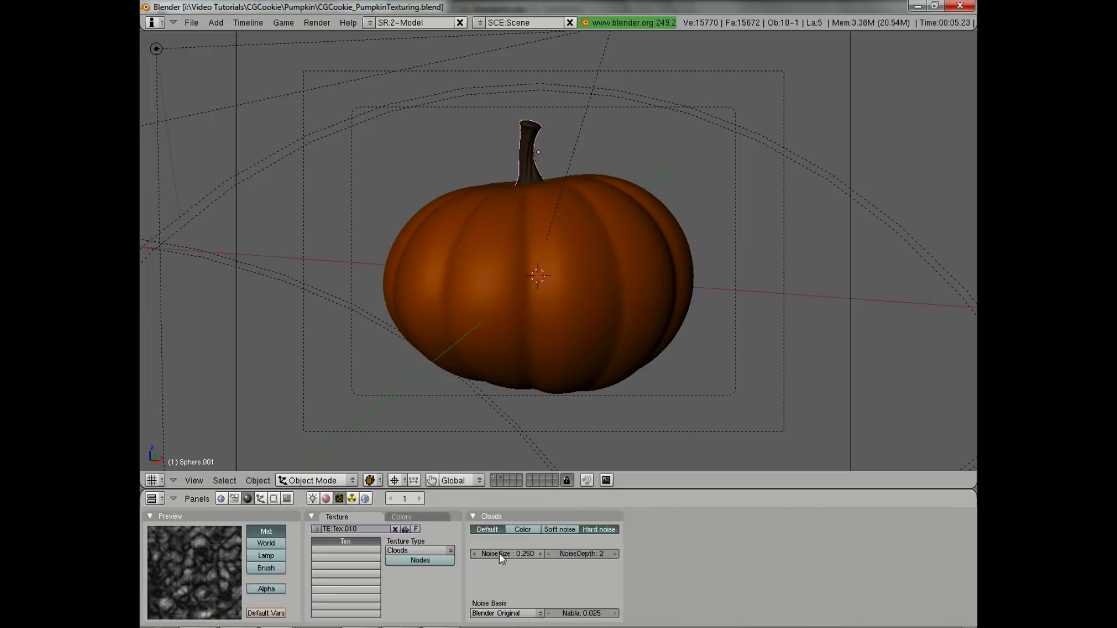
pyautogui.click(474, 553)
pyautogui.press('F12')
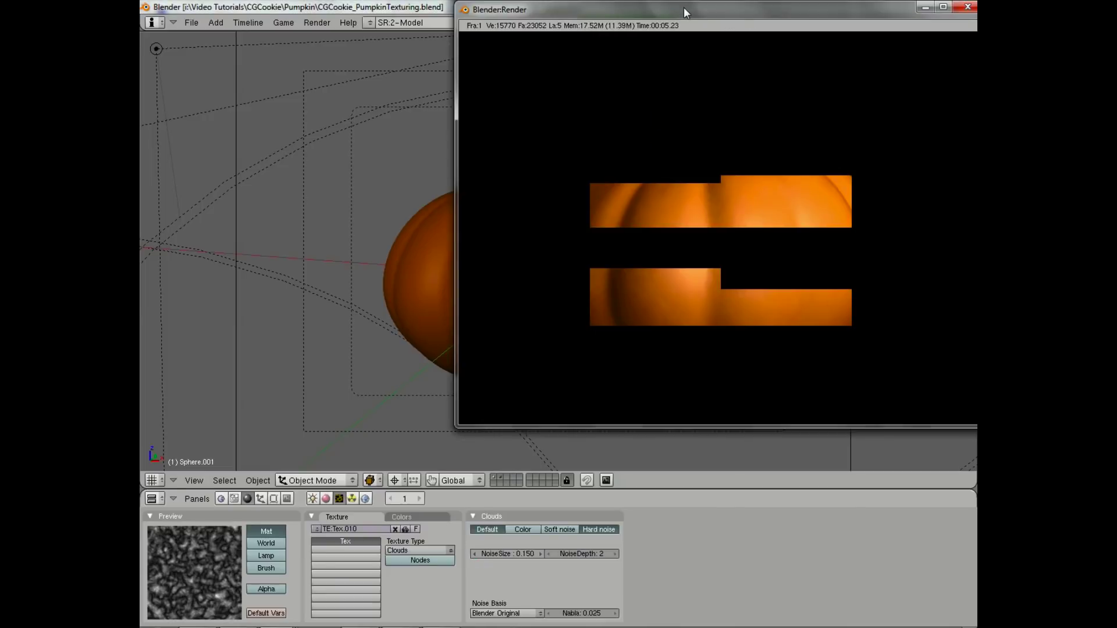
pyautogui.click(338, 515)
pyautogui.click(325, 499)
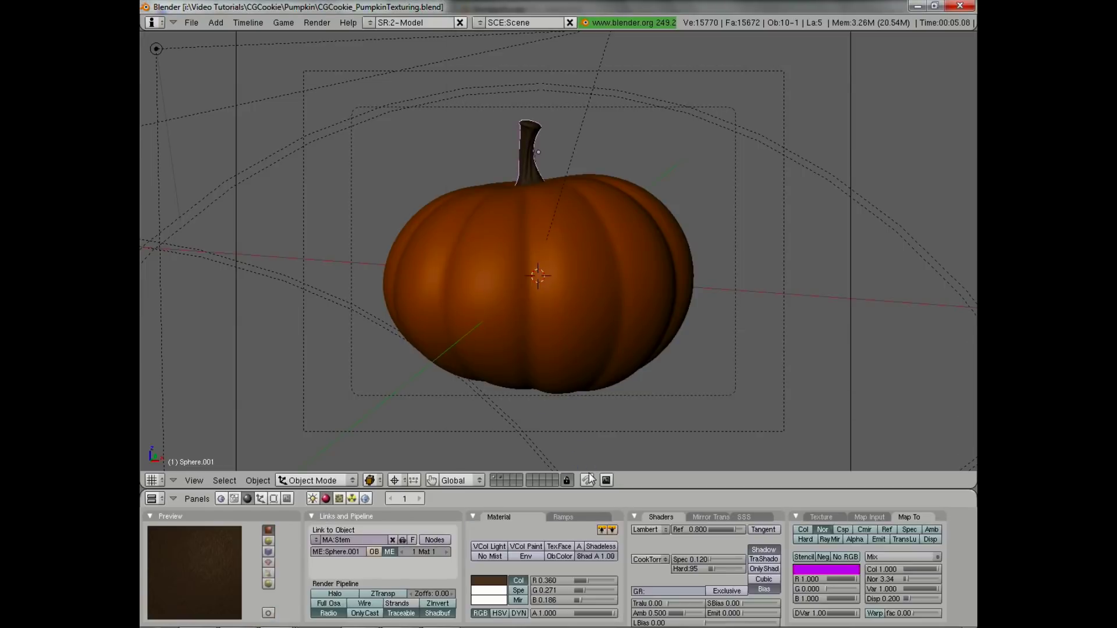
pyautogui.press('z')
pyautogui.press('z')
# - Temporarily assign the Stem_test material to the stem, examine its texture and mapping settings, and switch back to the Stem material
pyautogui.click(312, 538)
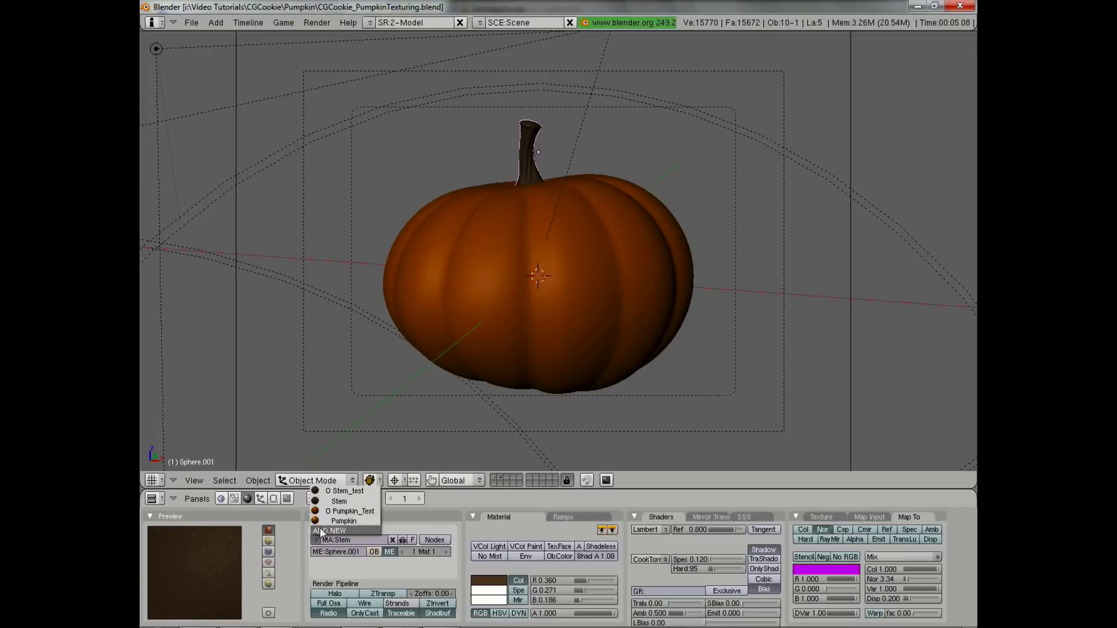
pyautogui.click(339, 493)
pyautogui.click(882, 549)
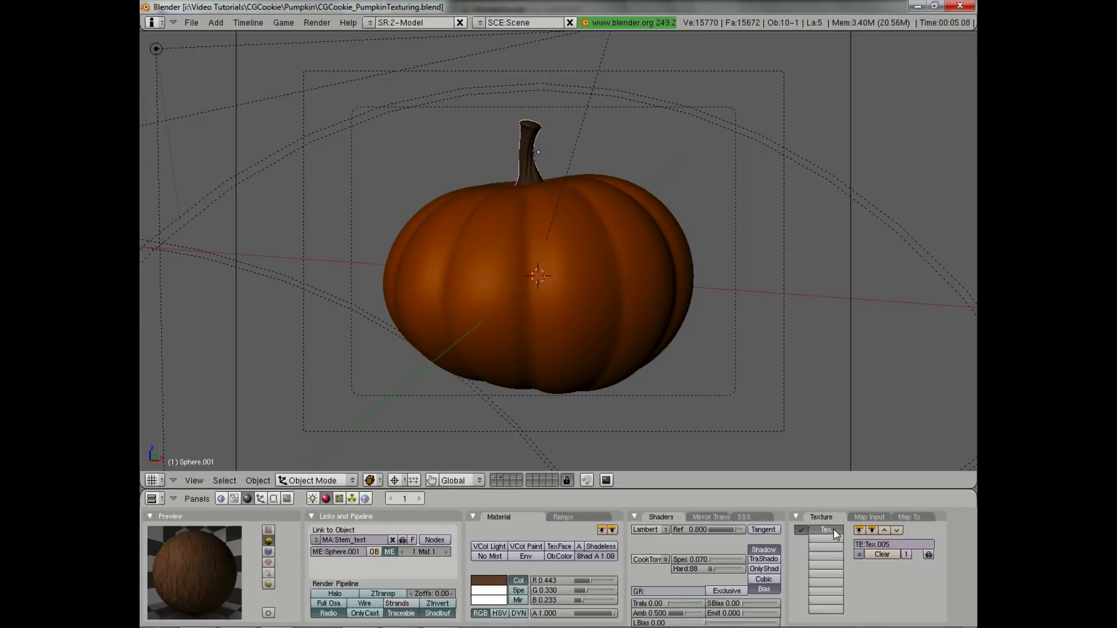
pyautogui.click(868, 517)
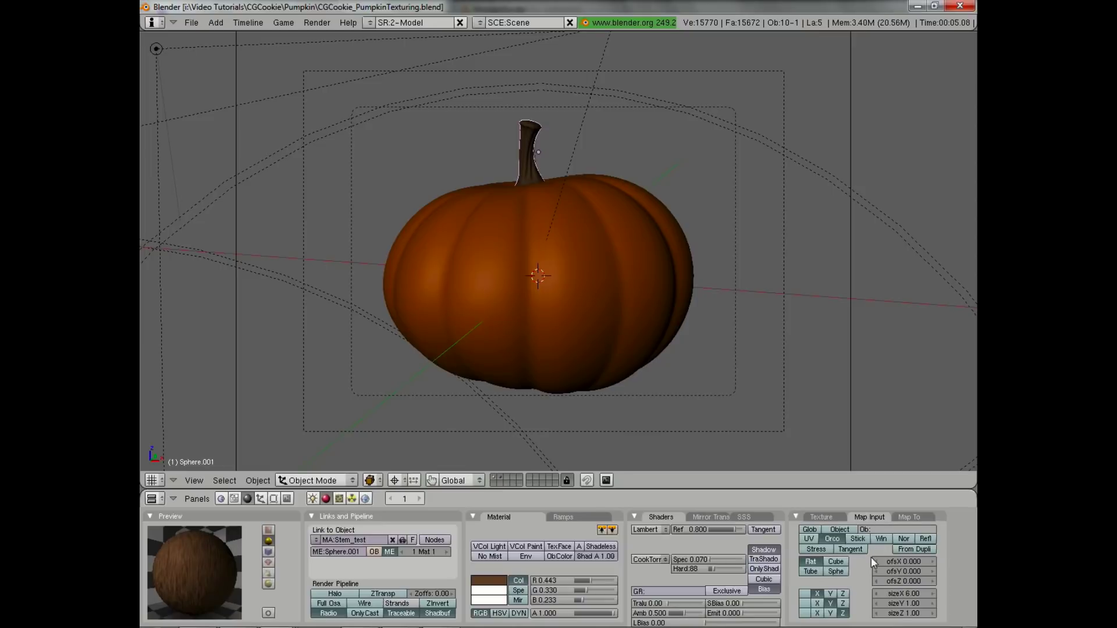
pyautogui.click(908, 517)
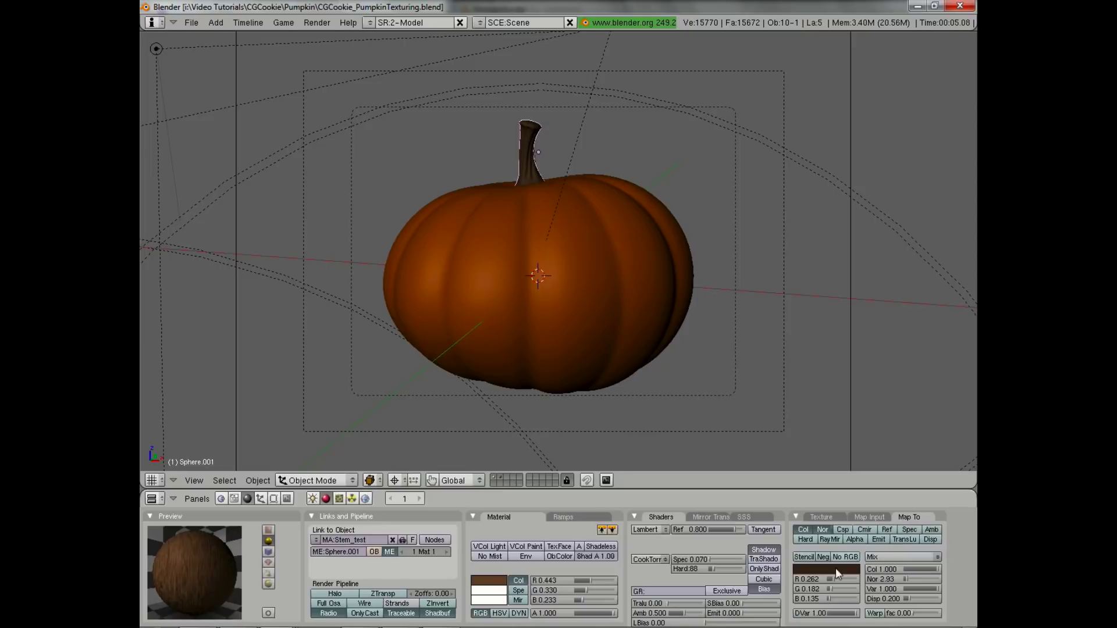
pyautogui.click(340, 498)
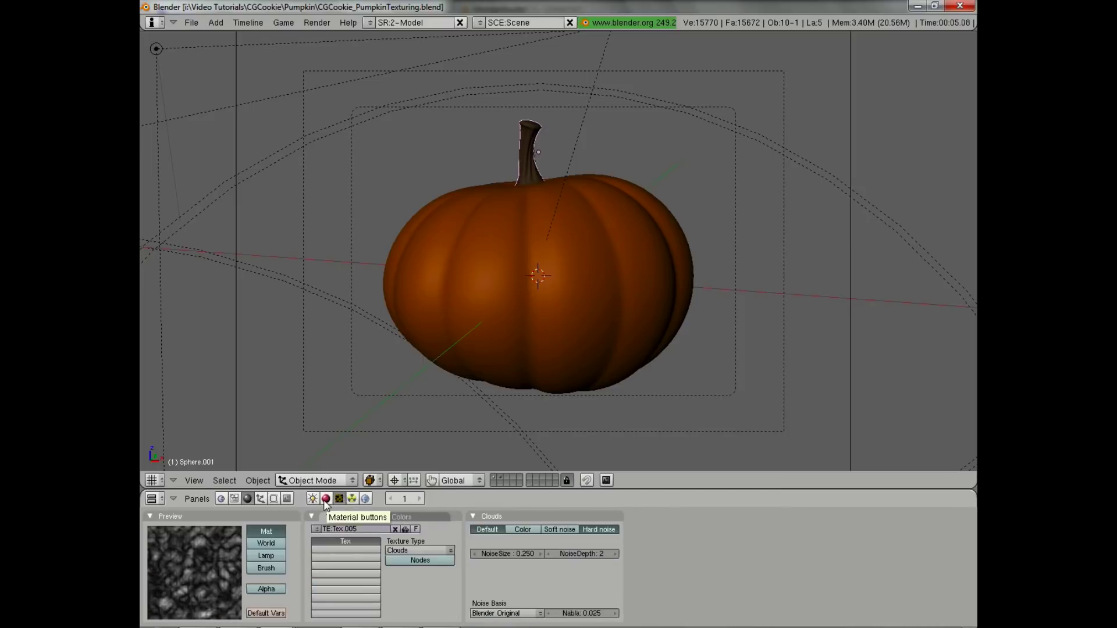
pyautogui.click(326, 499)
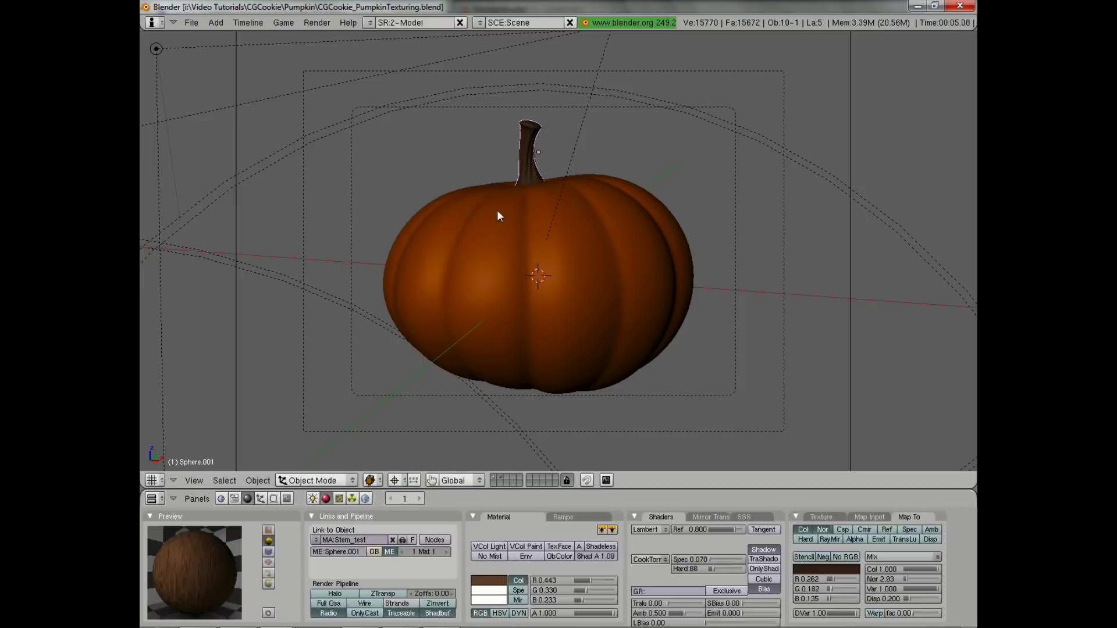
pyautogui.click(317, 540)
pyautogui.click(338, 501)
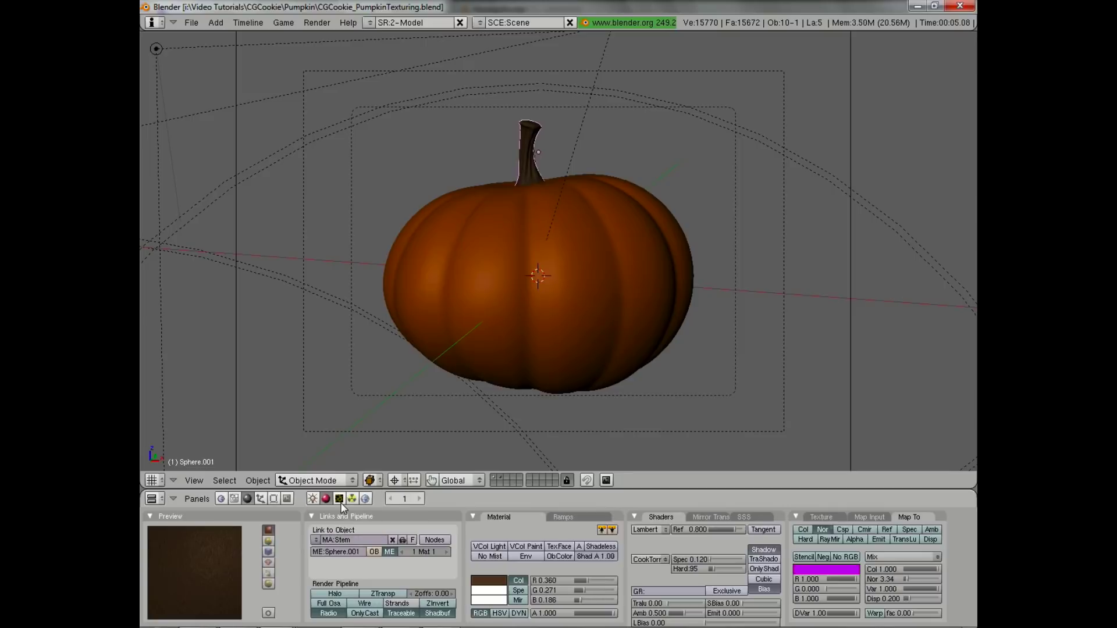
# - Map the Stem texture to colour as well, in dark brown (R 0.171, G 0.118, B 0.087), and test-render the pumpkin
pyautogui.click(268, 541)
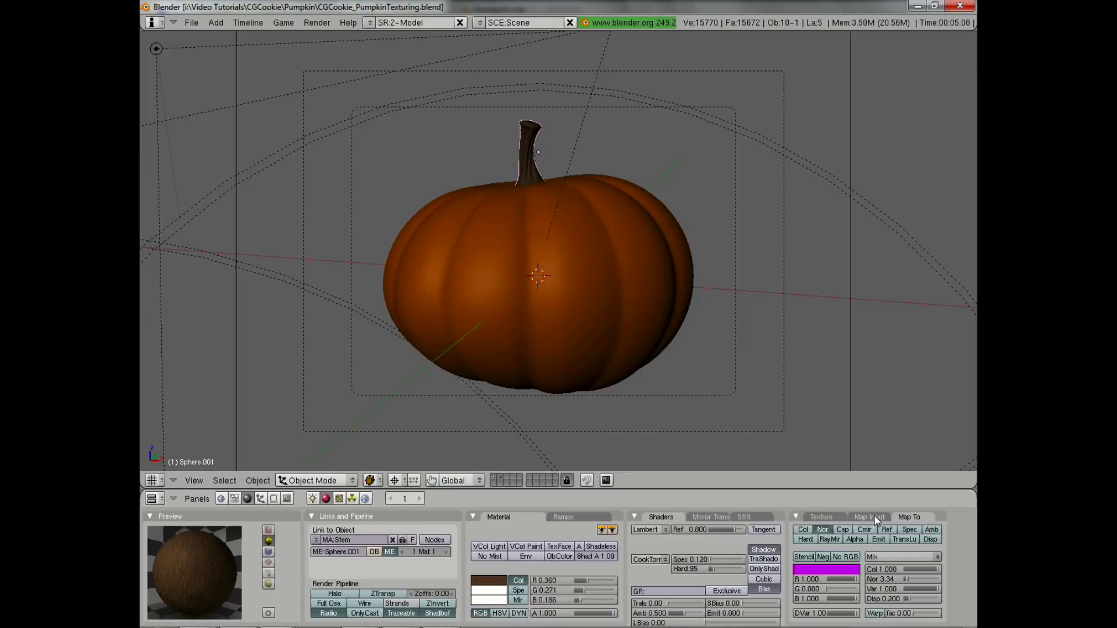
pyautogui.click(806, 530)
pyautogui.click(811, 569)
pyautogui.moveTo(752, 559); pyautogui.dragTo(699, 506)
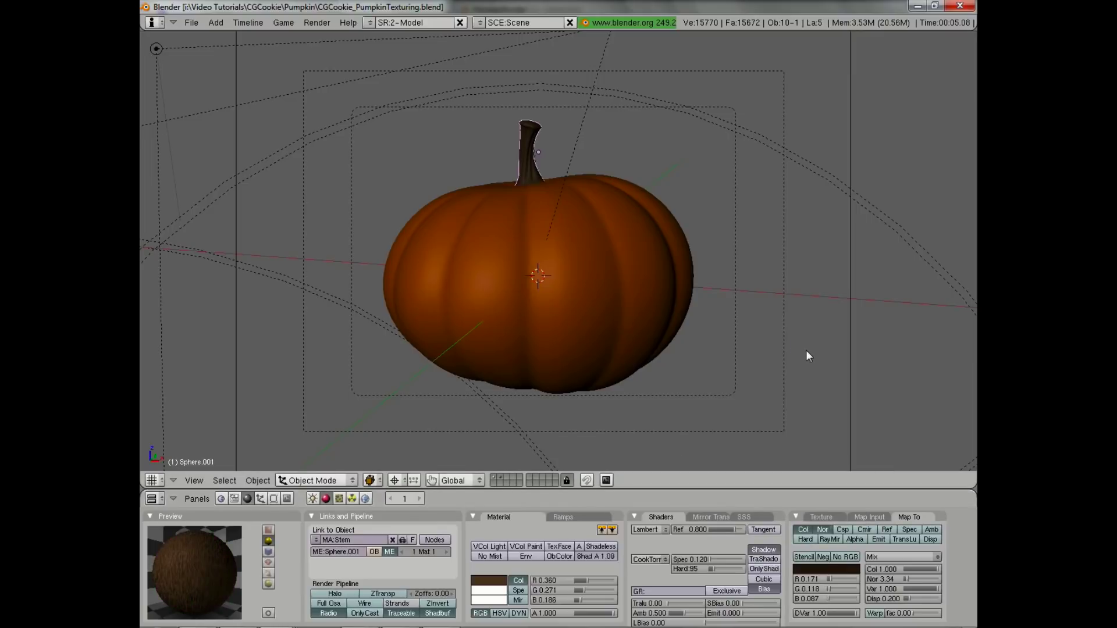
pyautogui.press('F12')
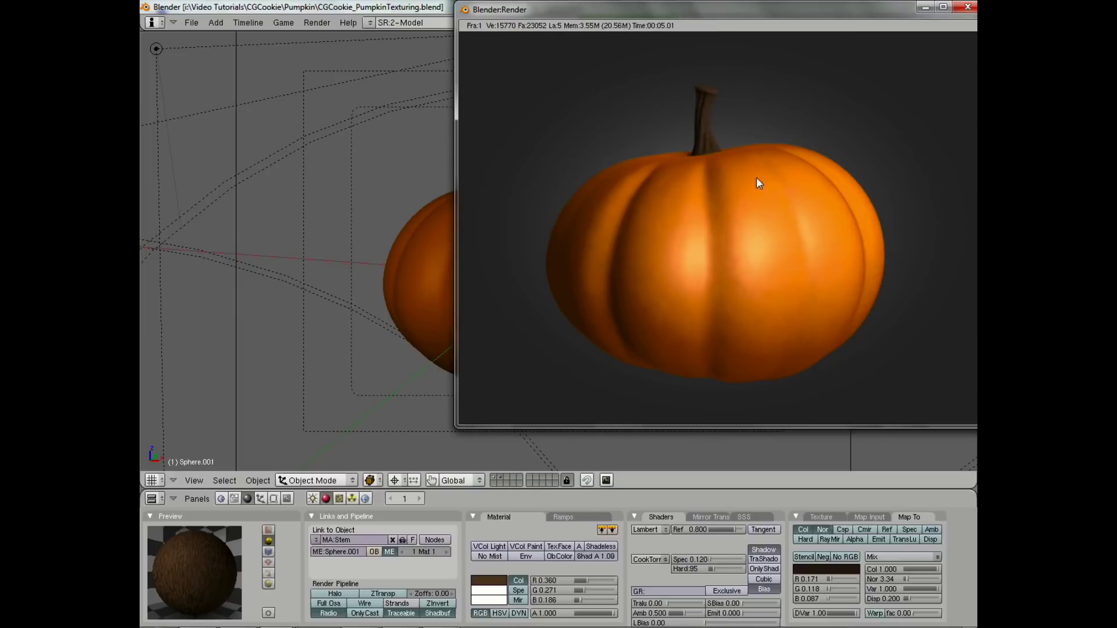
pyautogui.click(867, 515)
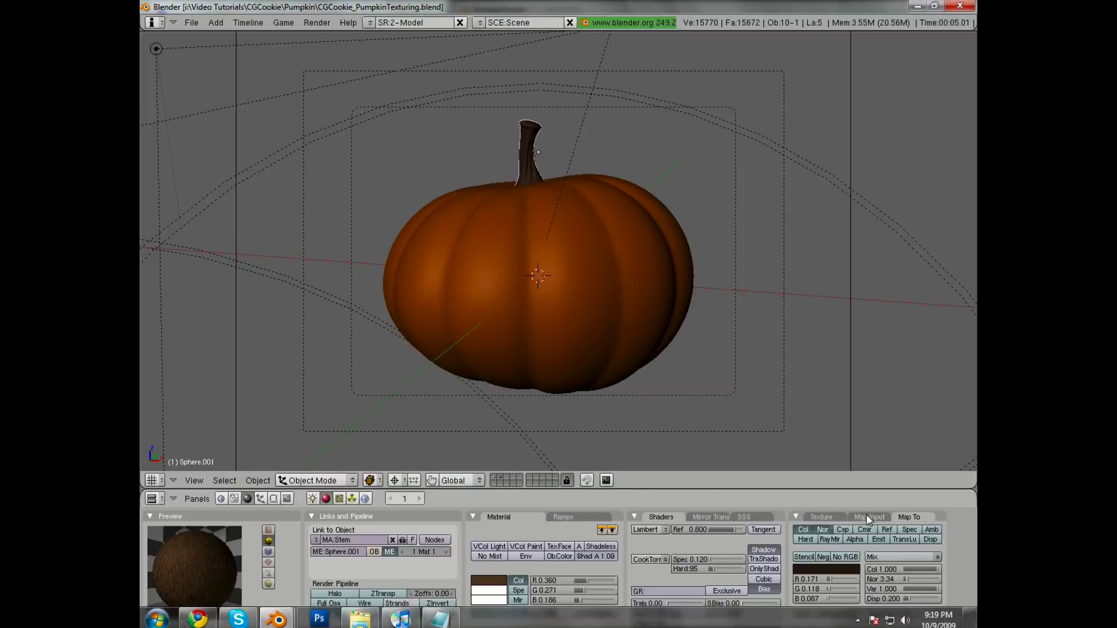
# - Try Tube projection for the Stem texture and test-render the pumpkin
pyautogui.click(867, 516)
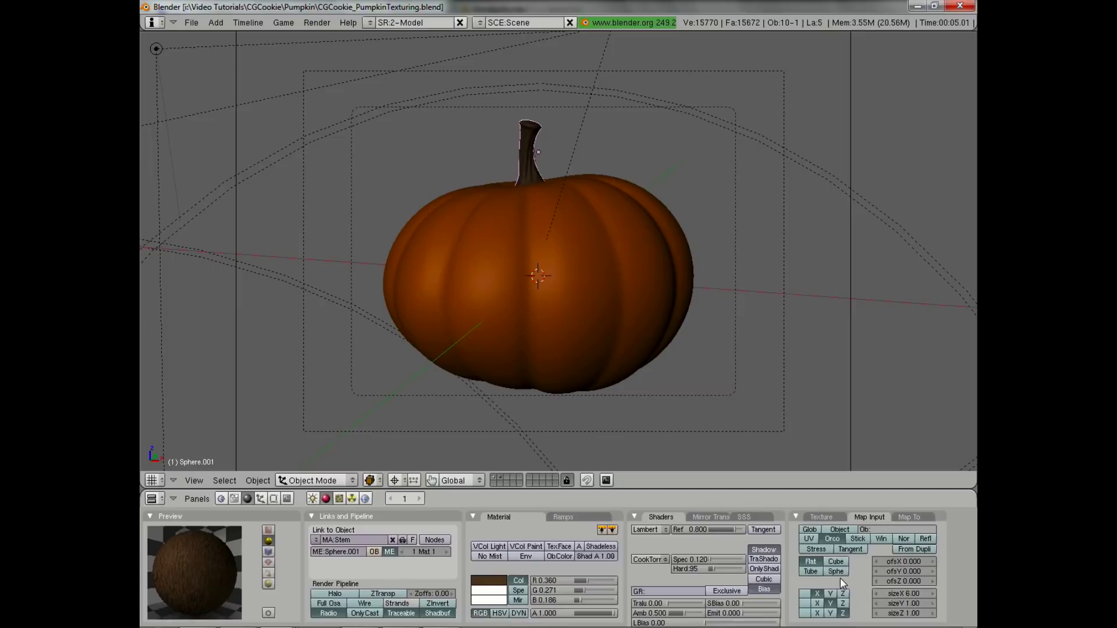
pyautogui.click(812, 571)
pyautogui.press('F12')
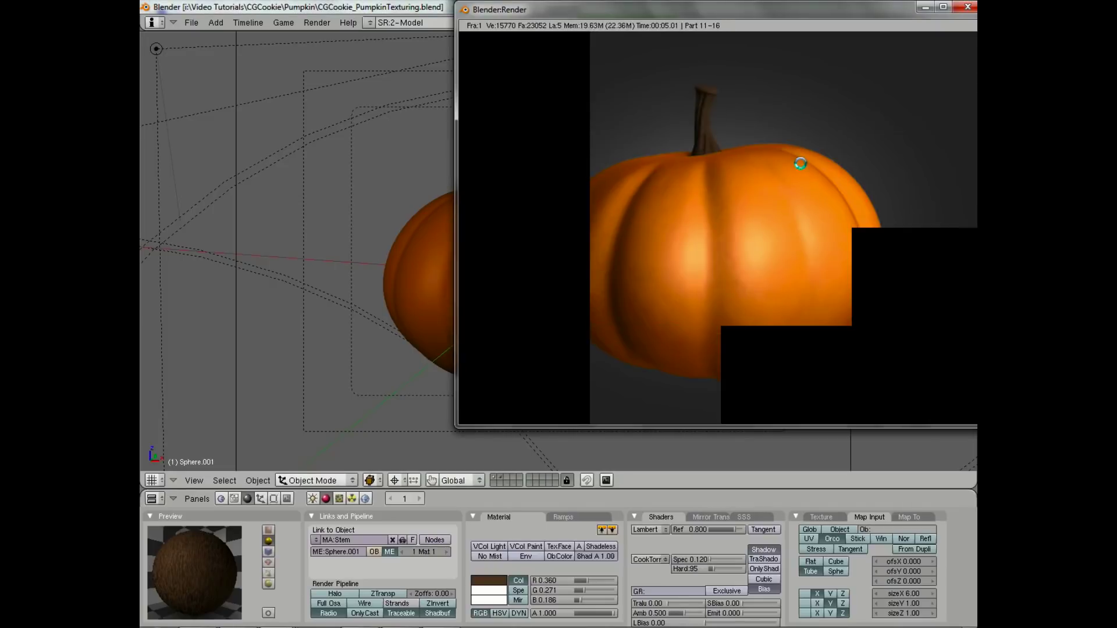
pyautogui.press('Escape')
# - Set the Stem texture's projection to Cube and check it in a test render
pyautogui.click(835, 562)
pyautogui.press('F12')
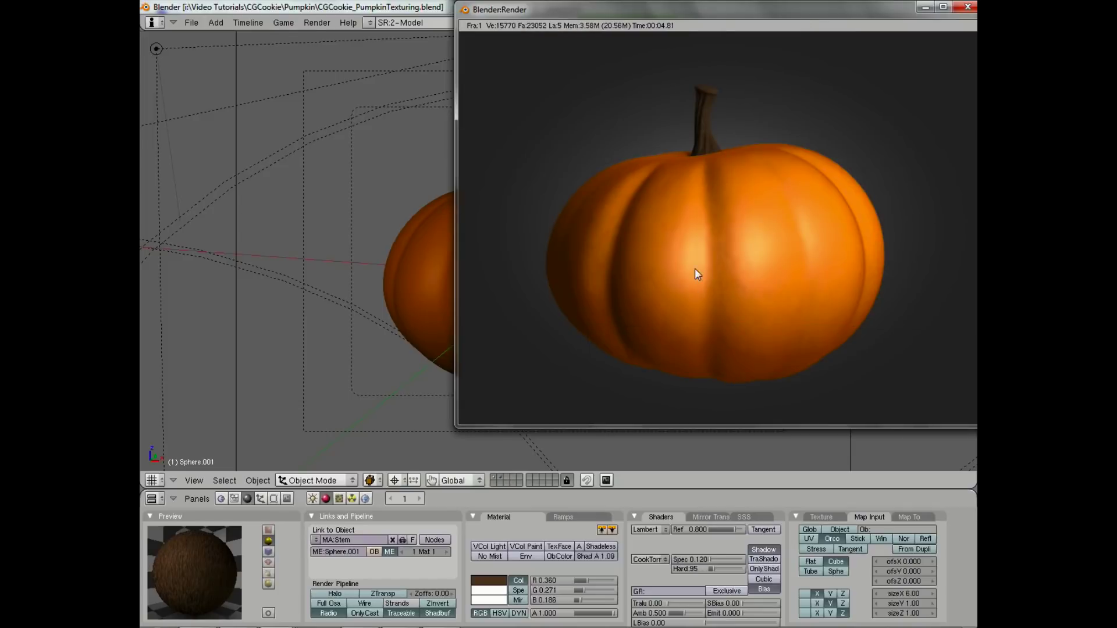
pyautogui.press('Escape')
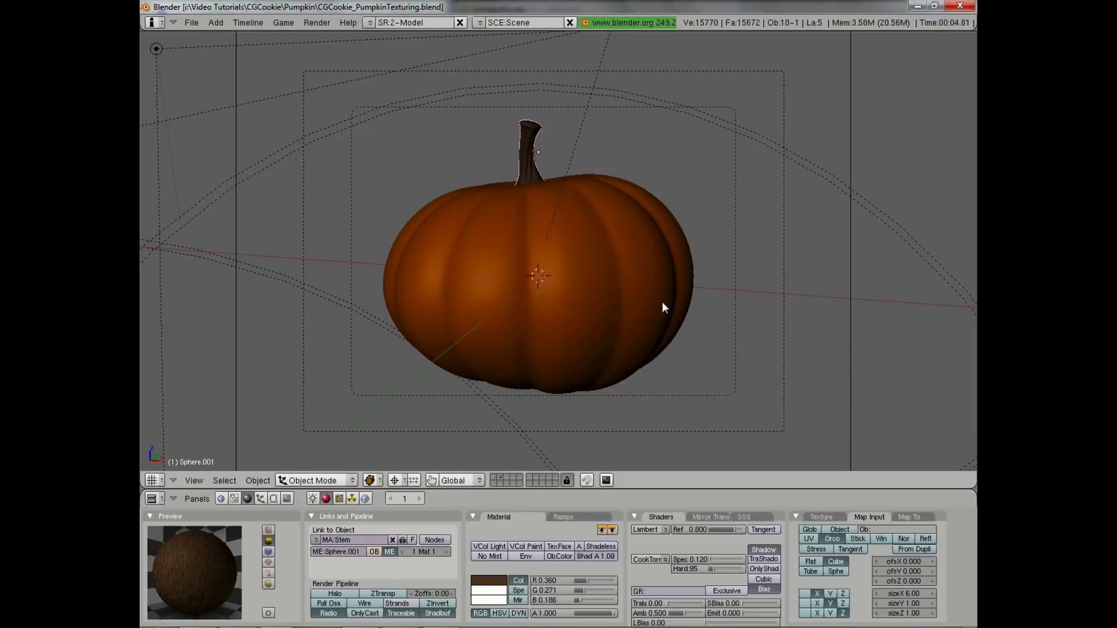
# - Swap the stem to the Stem_test material for comparison, and restore the Stem material
pyautogui.click(316, 540)
pyautogui.click(343, 491)
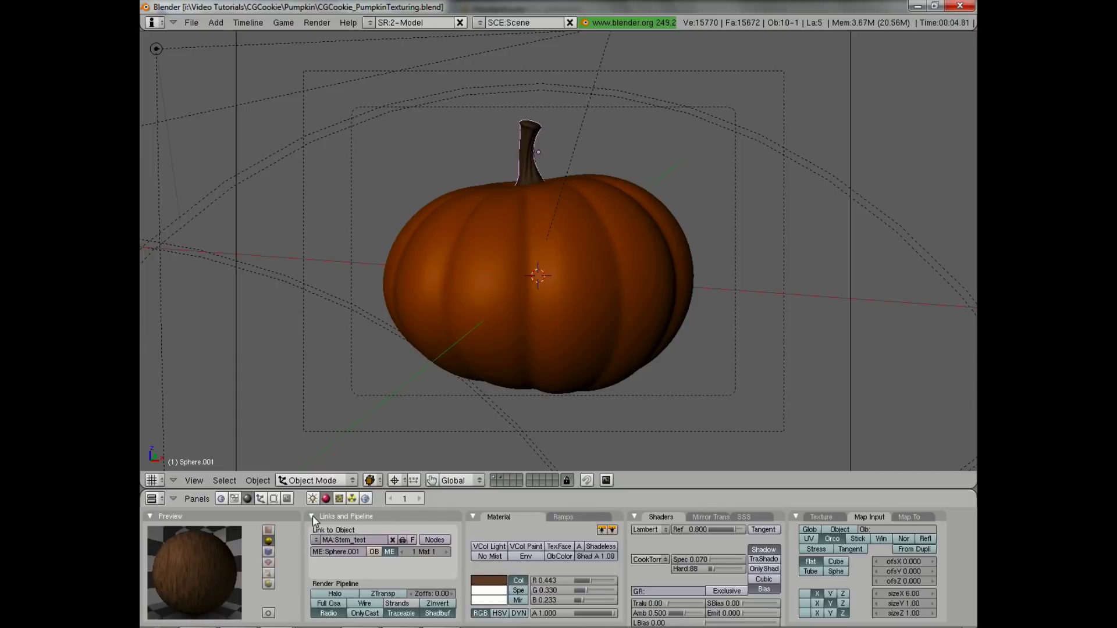
pyautogui.click(316, 540)
pyautogui.click(334, 500)
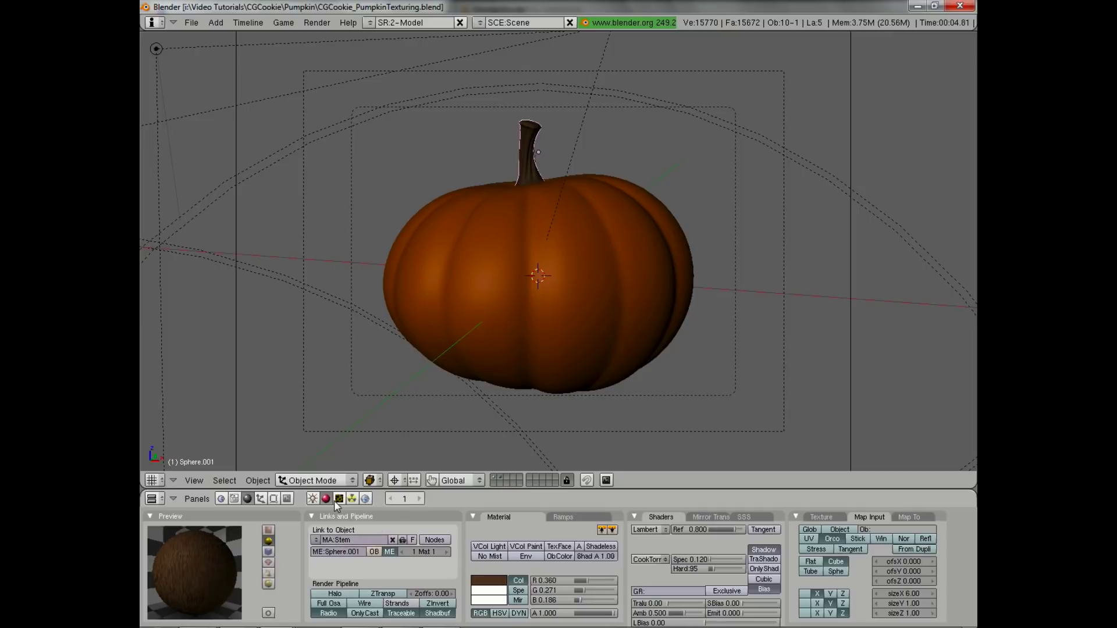
# - Reduce the Stem texture's normal strength to 1.93 and render the pumpkin
pyautogui.click(910, 520)
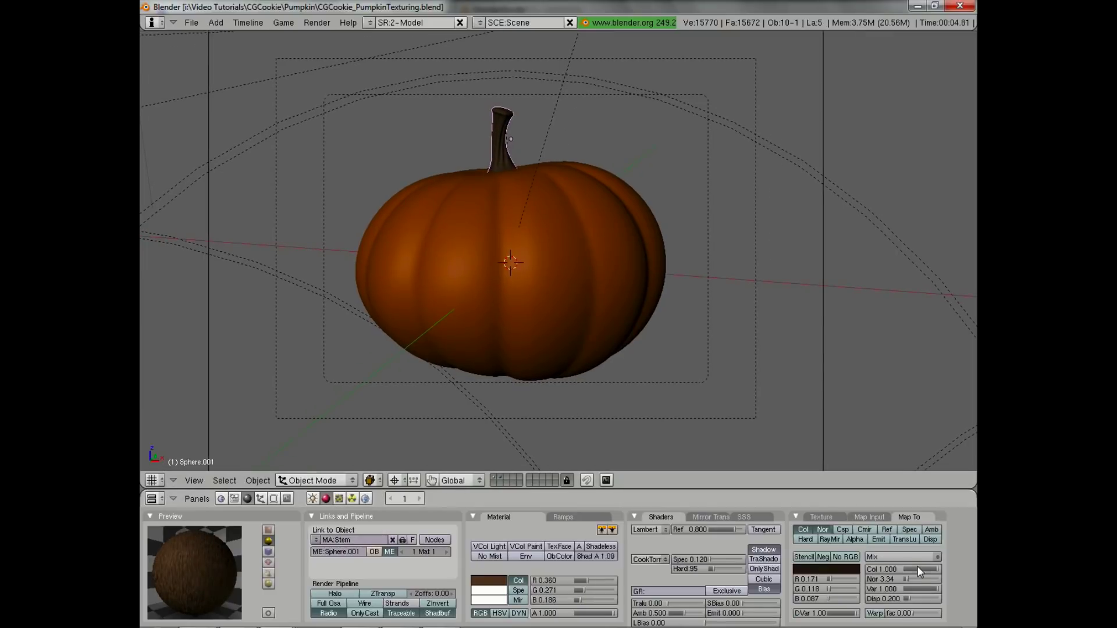
pyautogui.moveTo(919, 577); pyautogui.dragTo(918, 578)
pyautogui.press('F12')
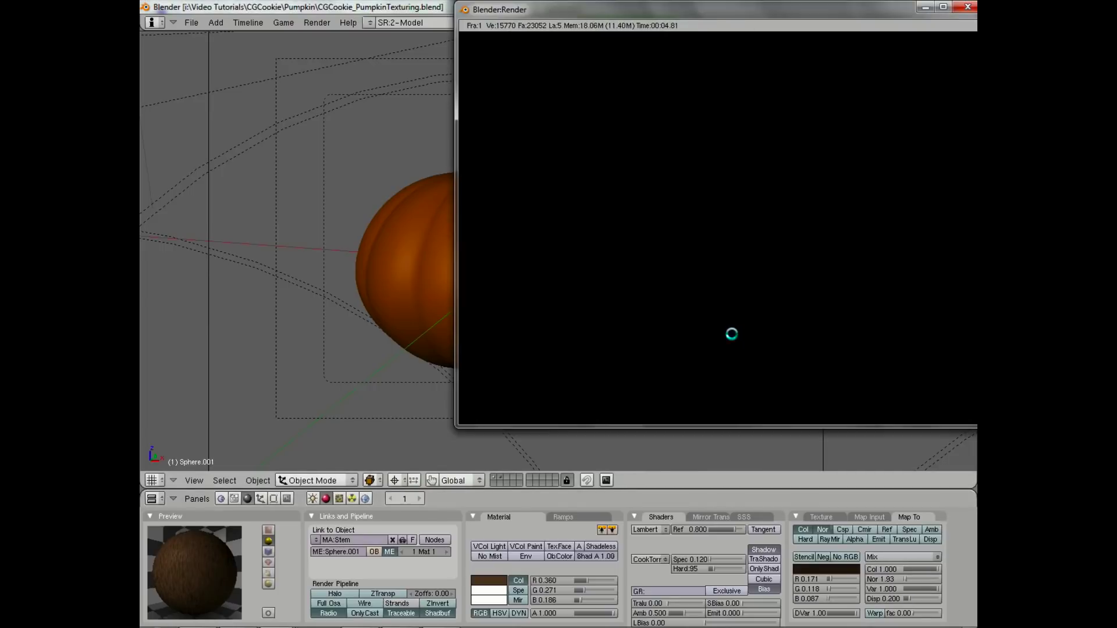